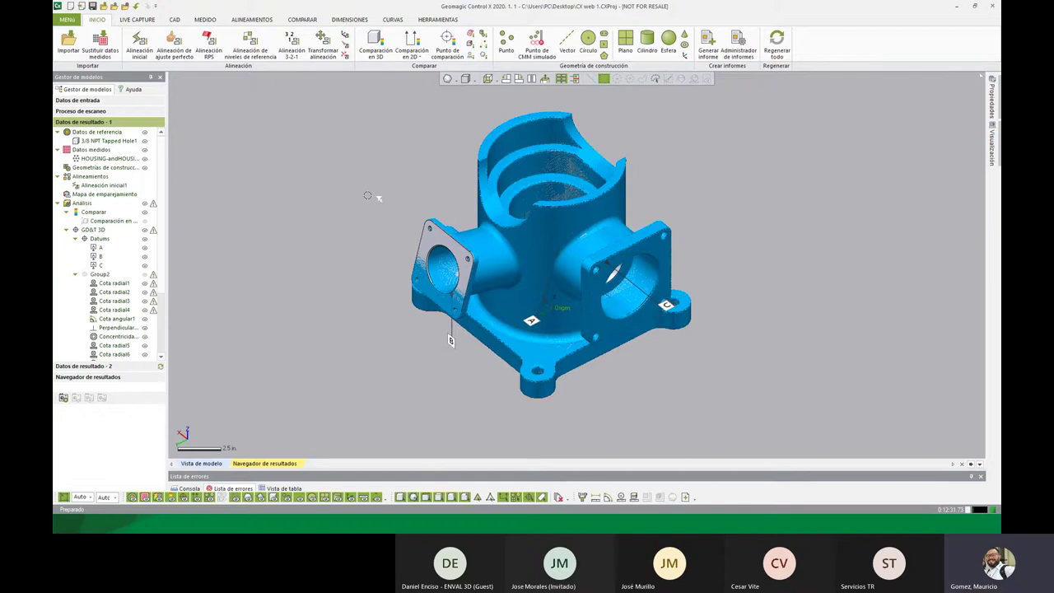
- Toggle scan and reference visibility with Ctrl+1/Ctrl+2 so only the grey reference housing shows
key("ctrl+2")
key("ctrl+1")
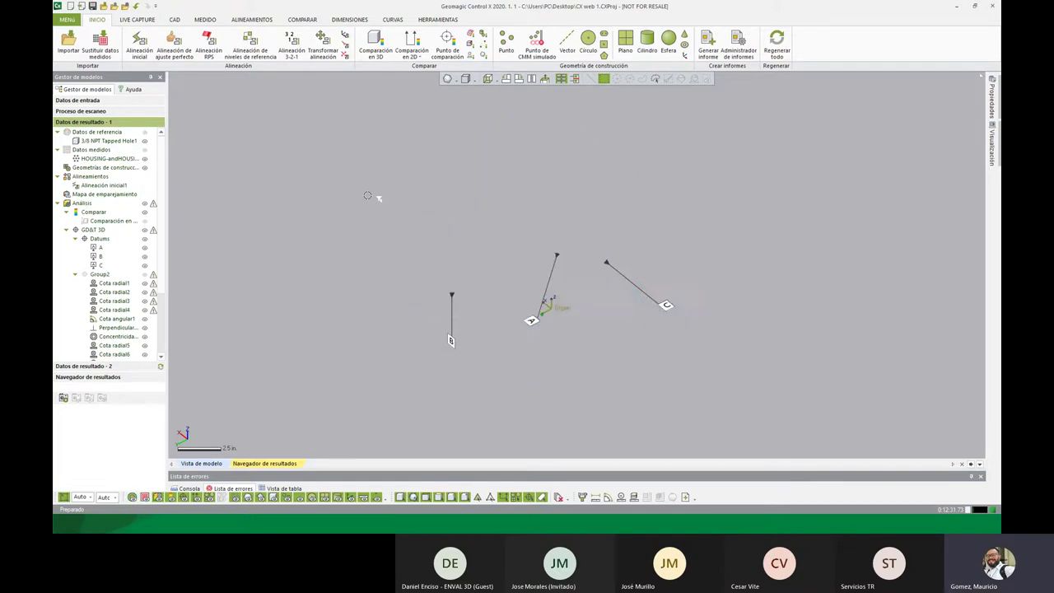
key("ctrl+2")
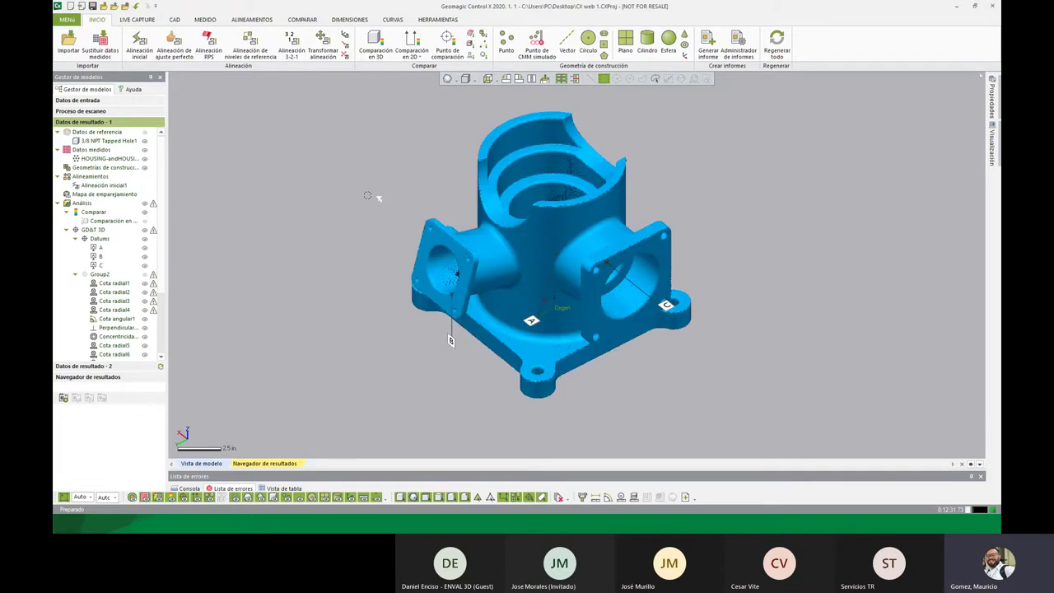
left_click(120, 188)
left_click(214, 201)
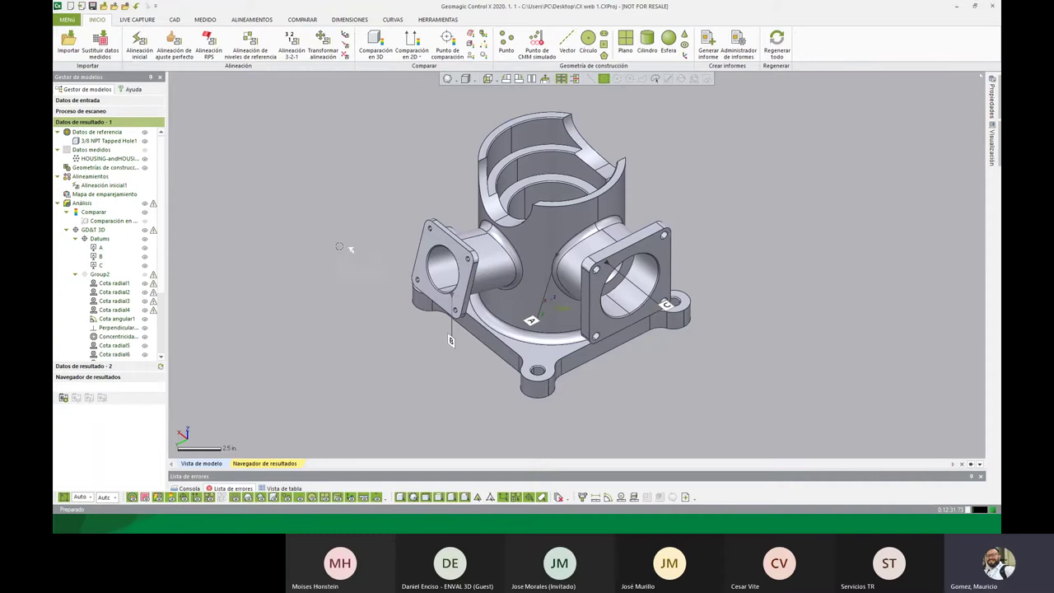
- Turn on the GD&T 3D callouts and orbit the housing to review them, including the top bore
mouse_move(404, 299)
right_mouse_down()
mouse_move(576, 245)
mouse_move(466, 280)
mouse_move(690, 141)
mouse_move(597, 149)
mouse_move(584, 133)
mouse_move(510, 346)
right_mouse_up()
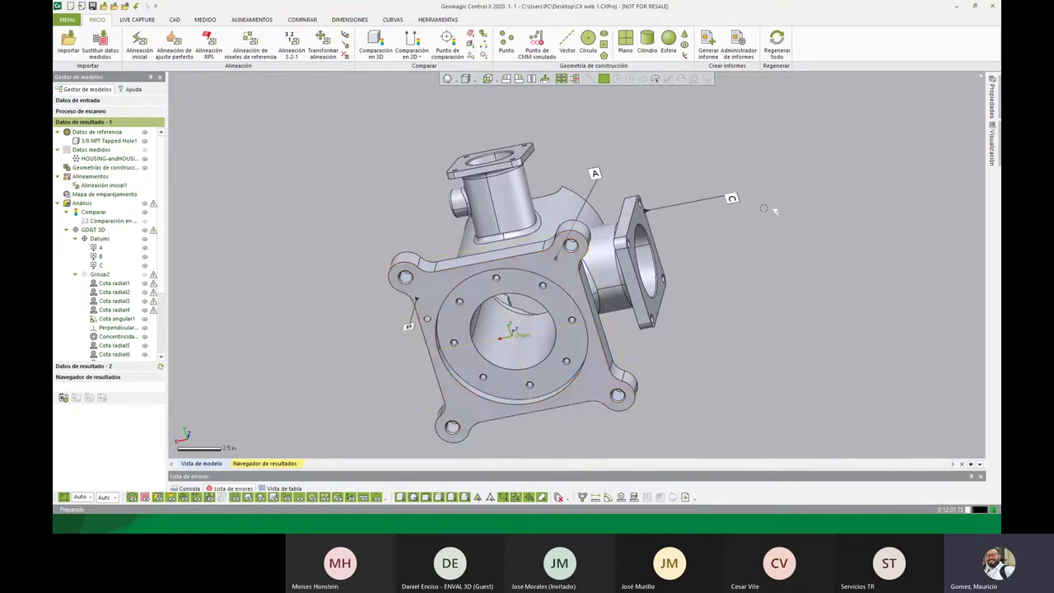
right_click_drag(774, 211, 766, 313)
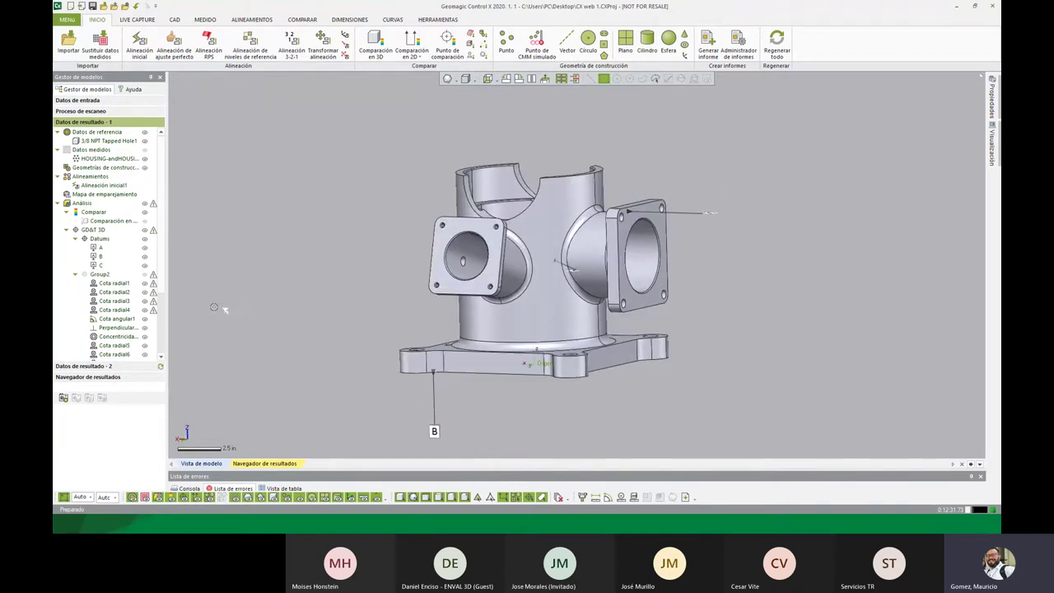
left_click(144, 282)
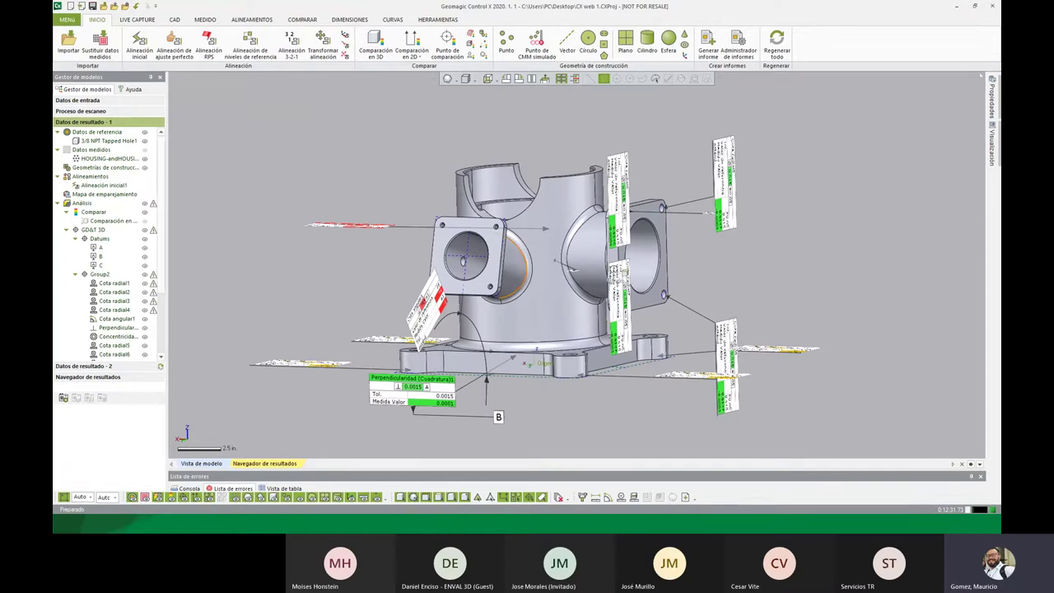
mouse_move(581, 316)
right_mouse_down()
mouse_move(485, 384)
mouse_move(528, 396)
mouse_move(494, 371)
right_mouse_up()
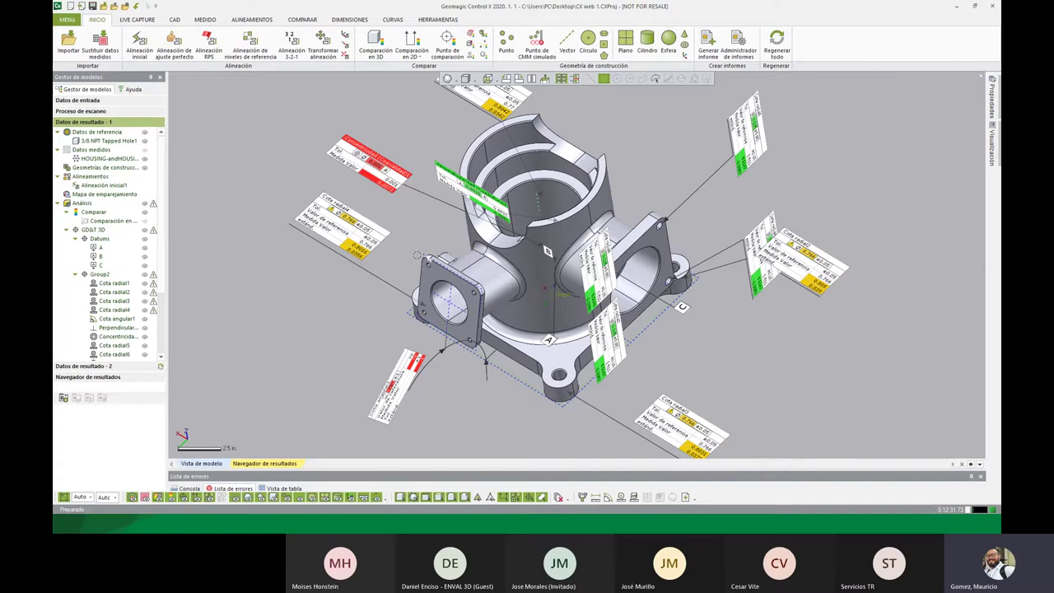
right_click_drag(467, 251, 443, 125)
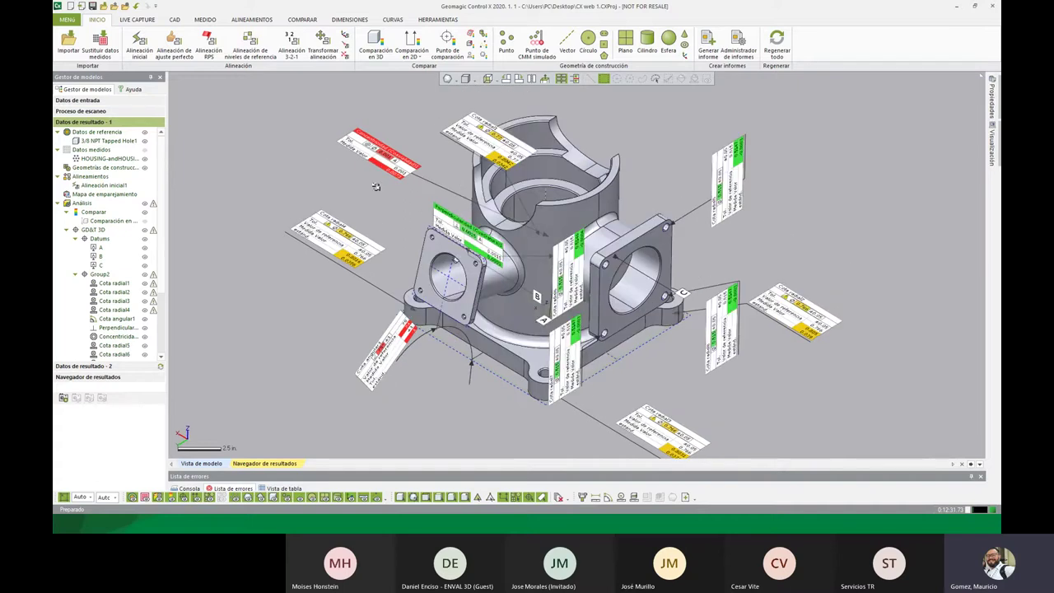
right_click_drag(370, 171, 387, 167)
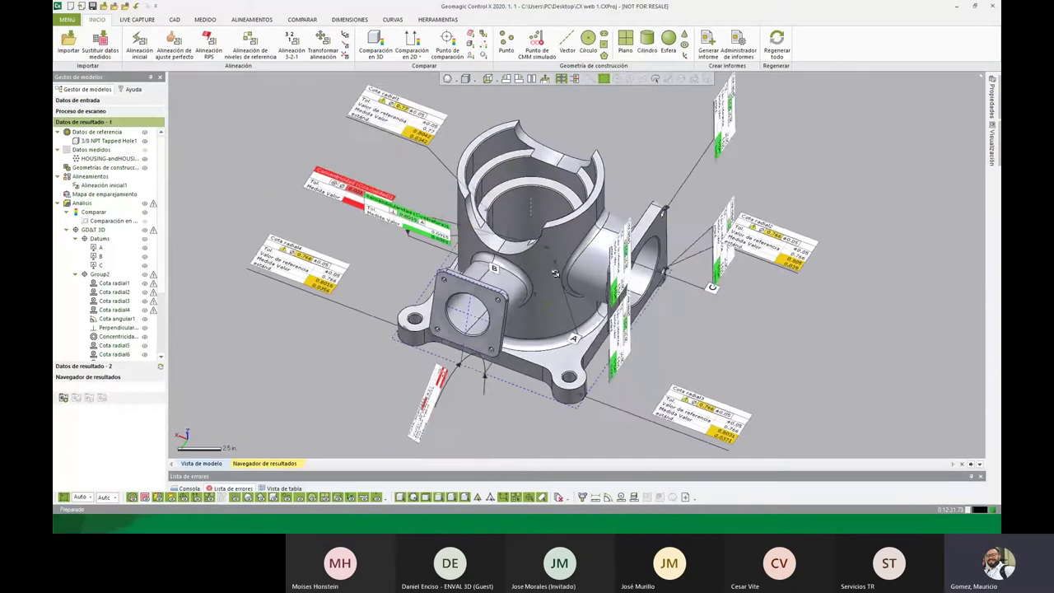
mouse_move(387, 167)
right_mouse_down()
mouse_move(605, 344)
mouse_move(485, 228)
mouse_move(410, 280)
mouse_move(546, 260)
mouse_move(502, 263)
right_mouse_up()
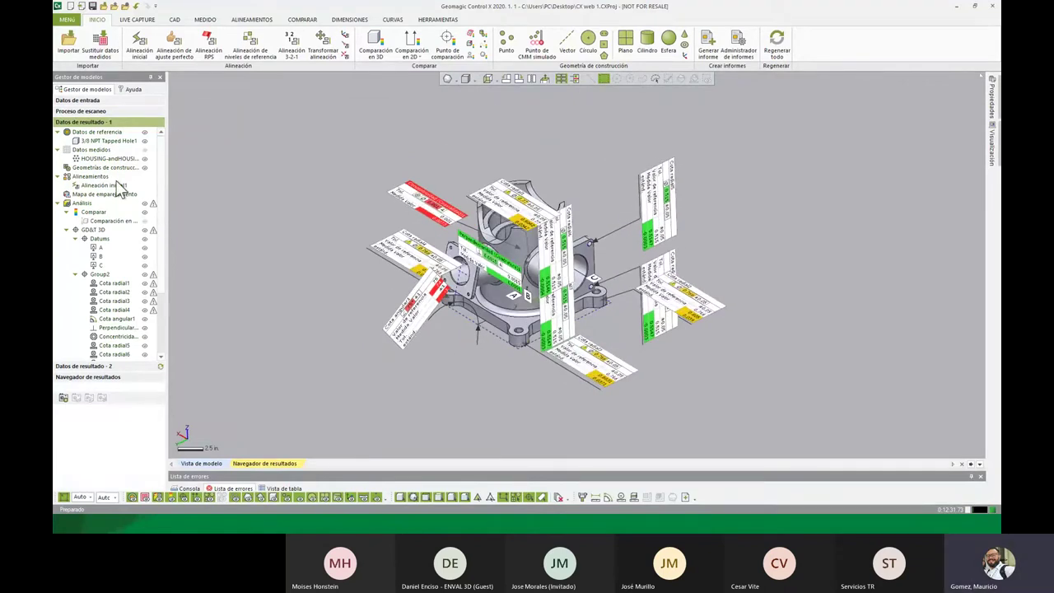
- Run a best-fit alignment on result set 1 with the 25% sampling ratio
scroll(364, 266, "up", 2)
scroll(365, 266, "up", 2)
scroll(329, 274, "up", 2)
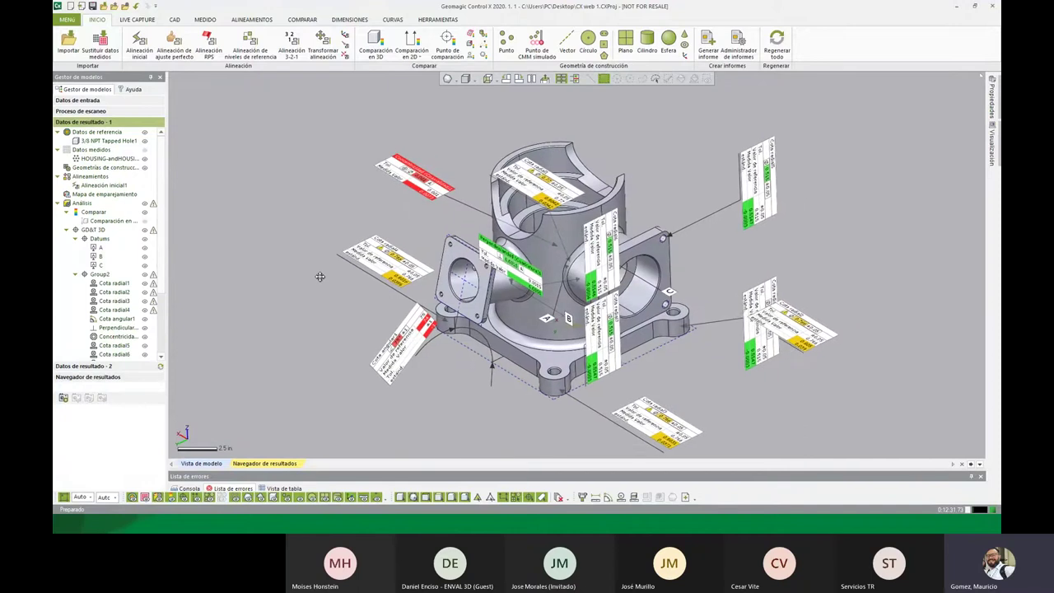
left_click(183, 62)
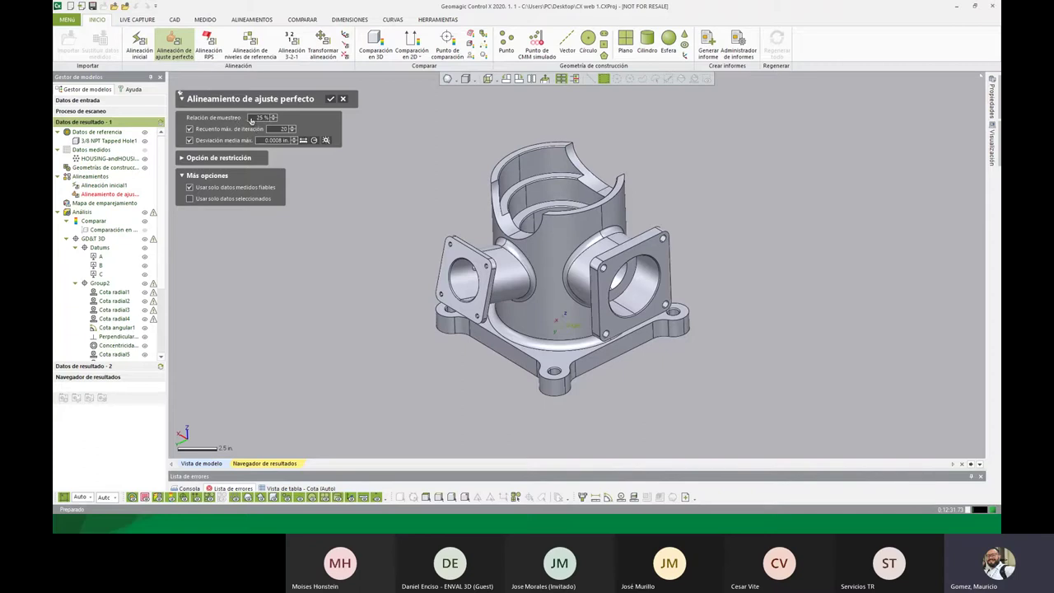
mouse_move(262, 118)
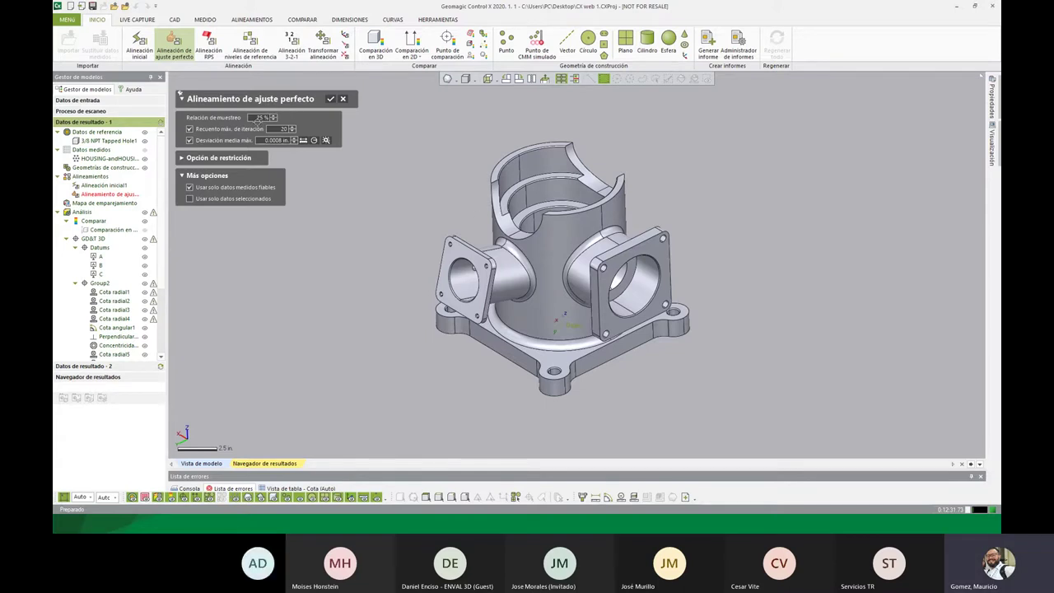
double_click(259, 118)
double_click(256, 118)
left_click(331, 100)
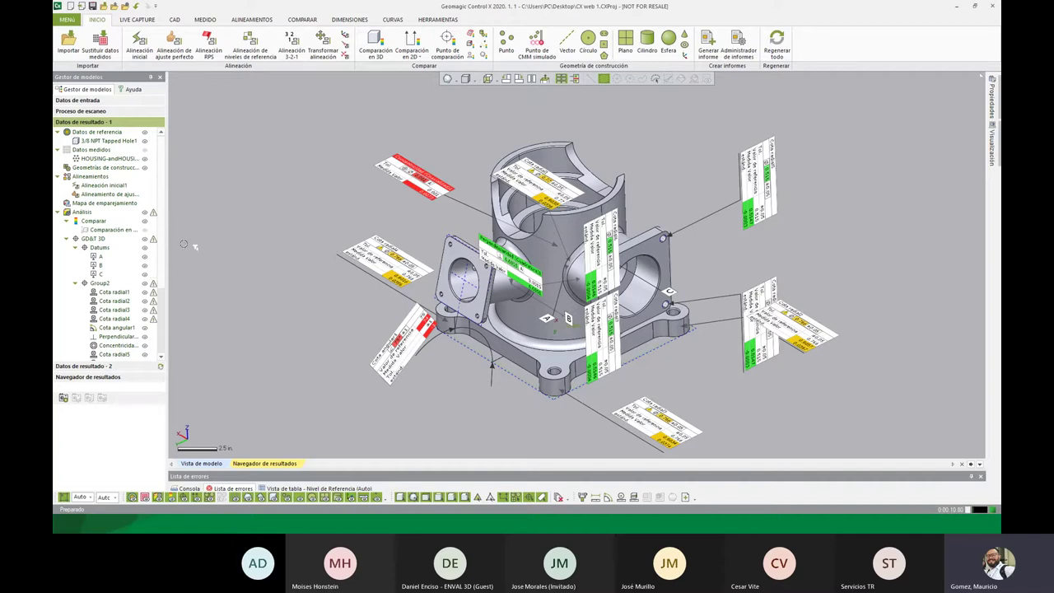
scroll(337, 224, "down", 2)
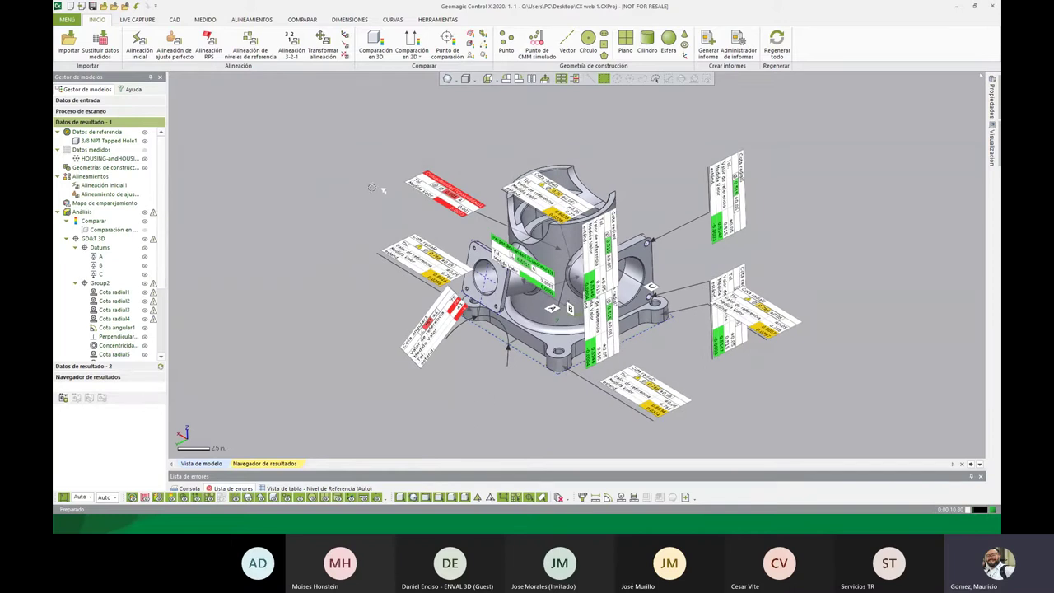
mouse_move(381, 188)
right_mouse_down()
mouse_move(395, 234)
mouse_move(411, 247)
right_mouse_up()
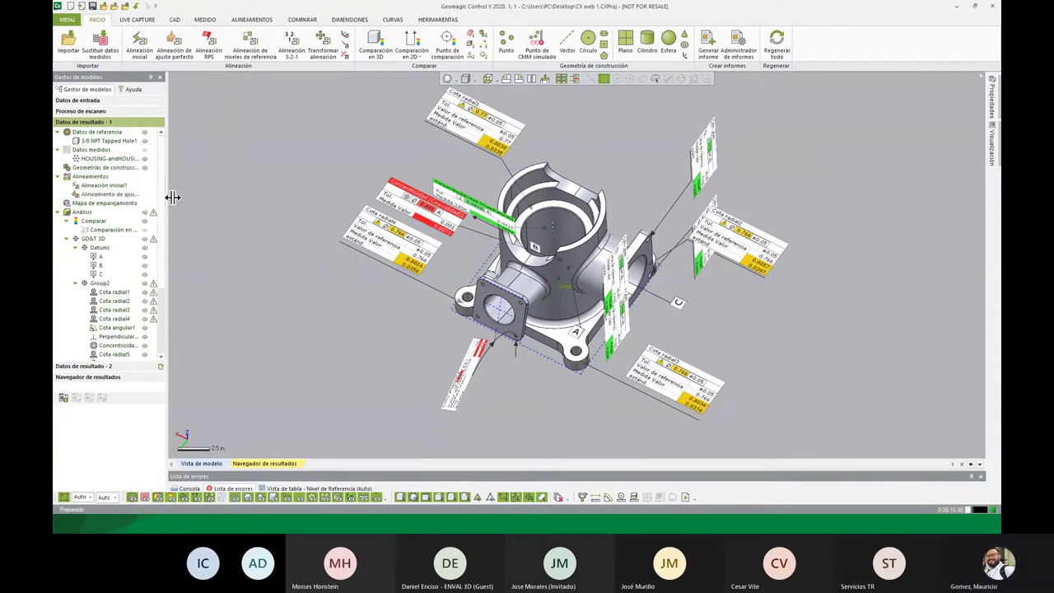
right_click_drag(365, 294, 344, 285)
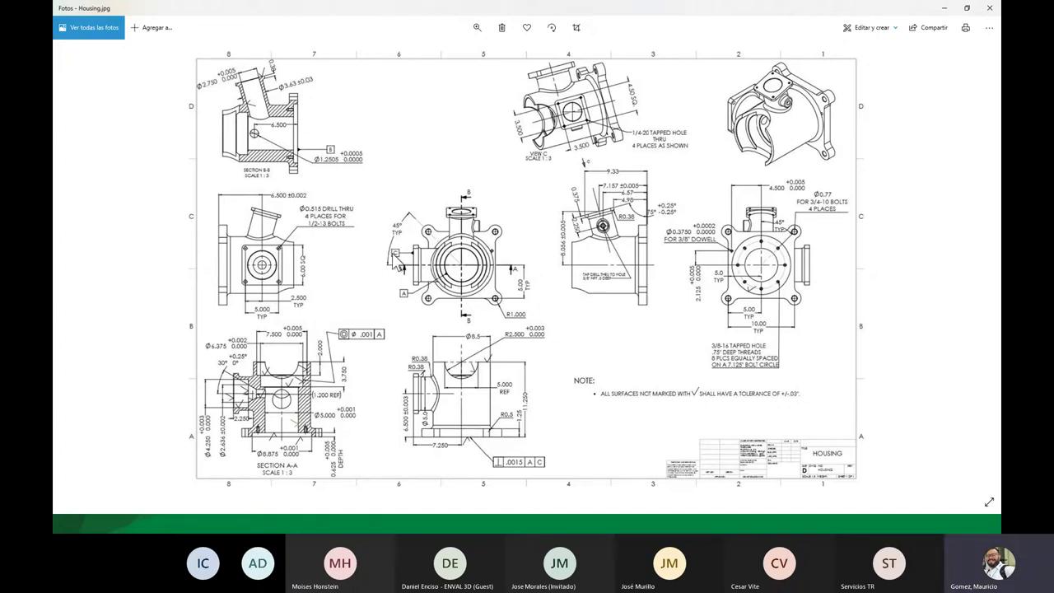
- Close the drawing and make Datos de resultado - 2 the active result set
left_click(946, 8)
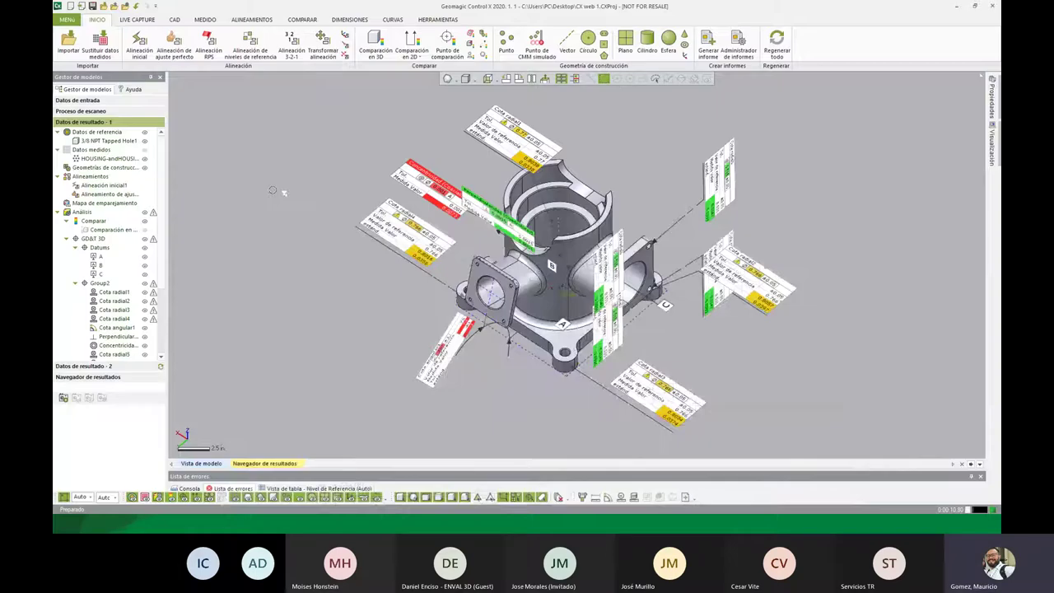
right_click(119, 130)
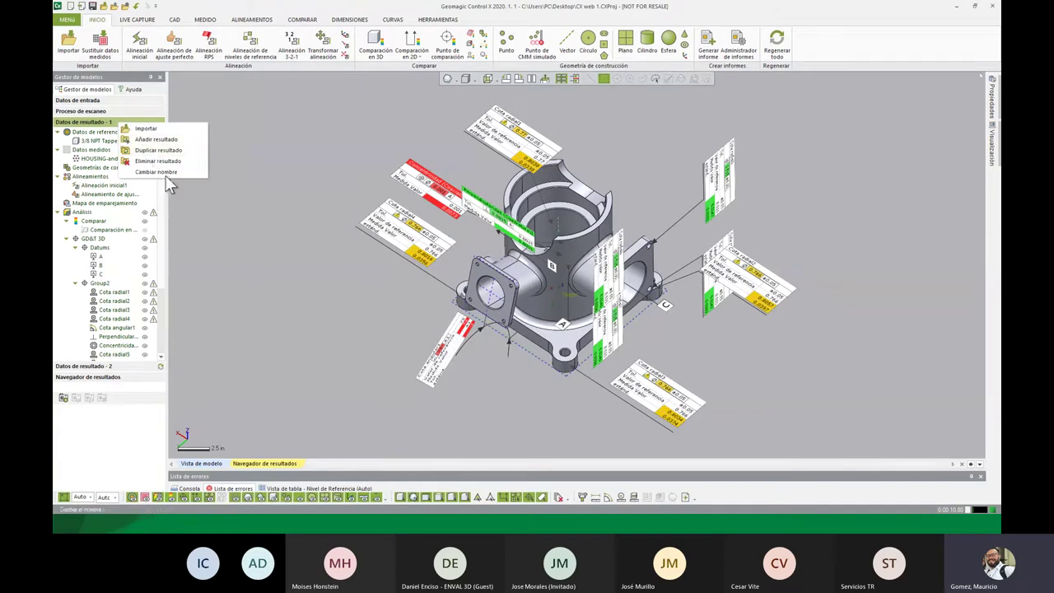
double_click(107, 366)
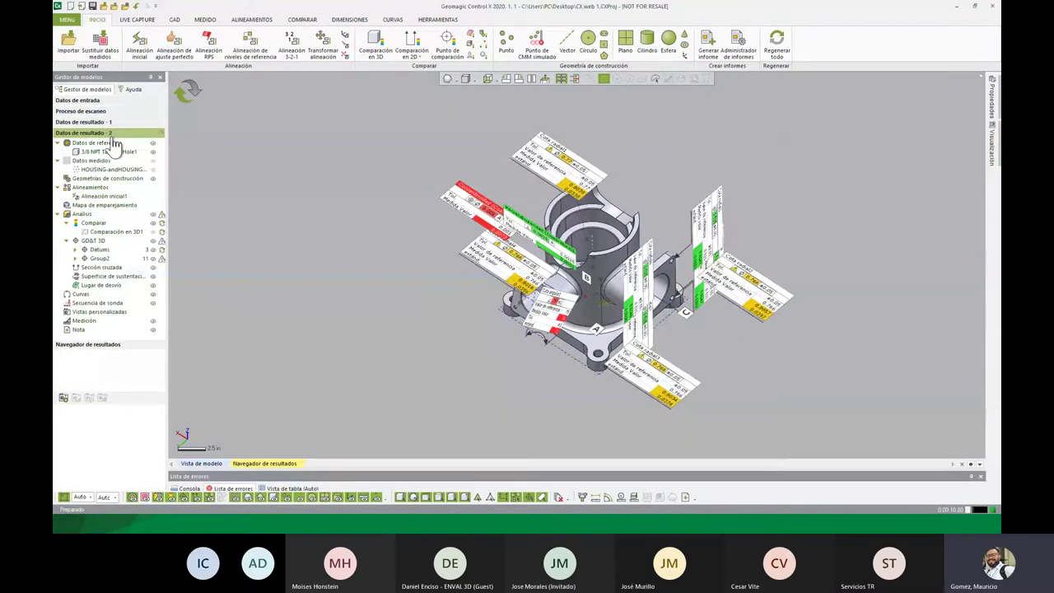
left_click(178, 55)
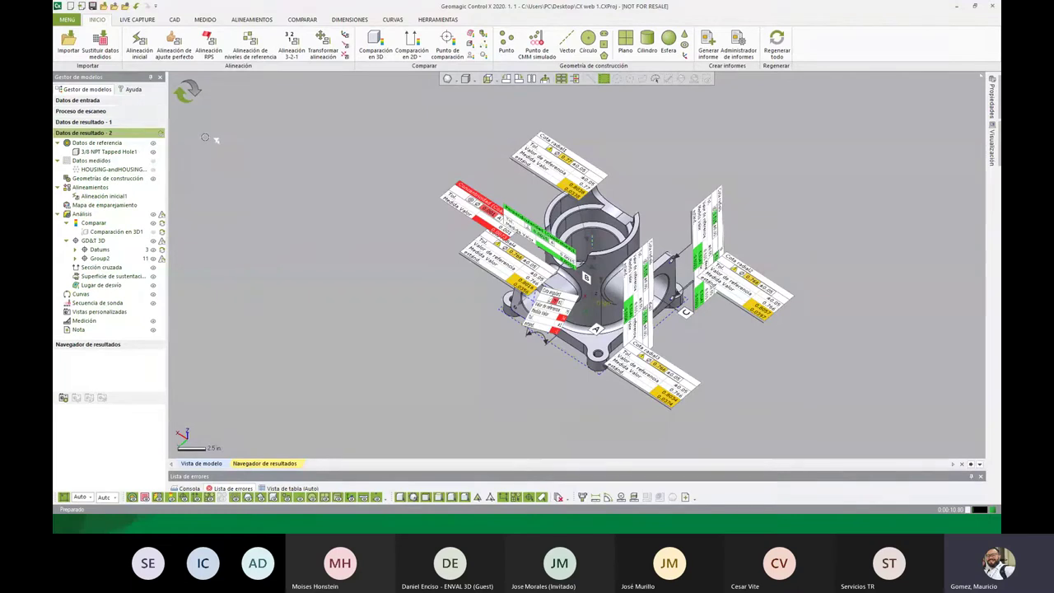
- Create a datum alignment for result set 2 using datums A, B and C
left_click(251, 53)
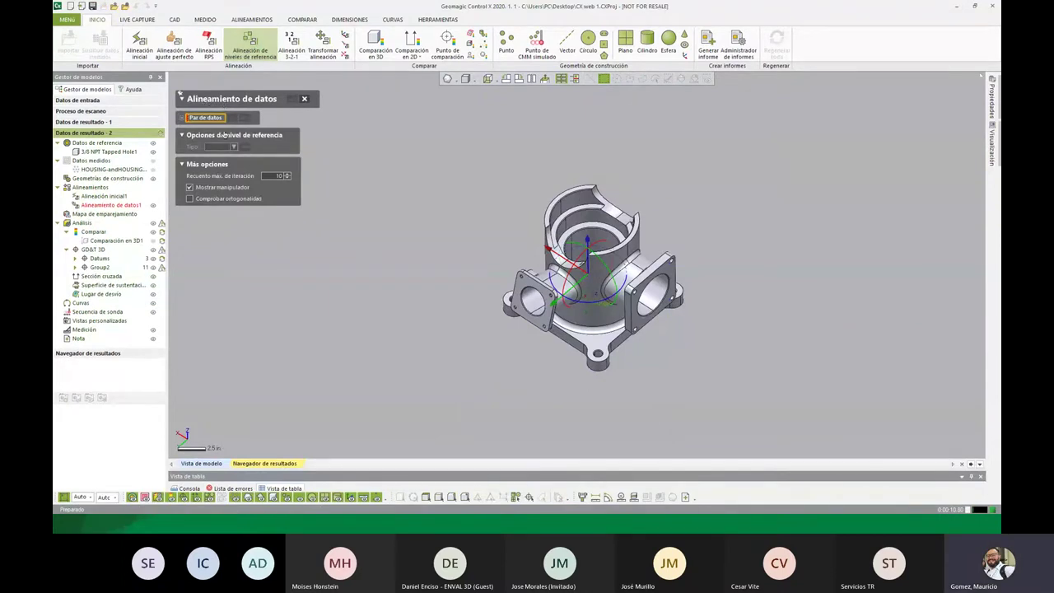
left_click(75, 258)
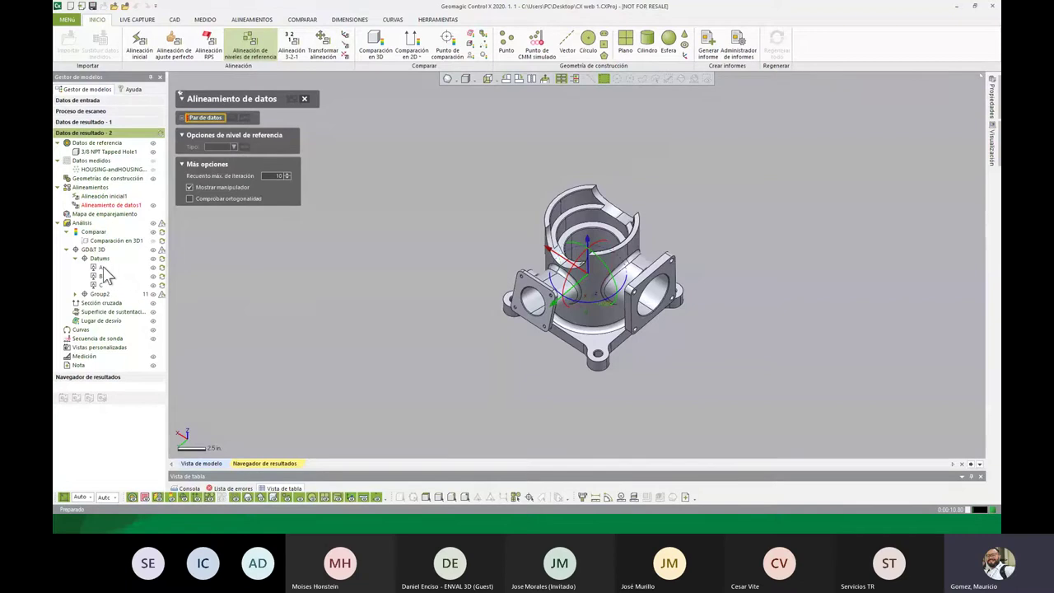
left_click(101, 268)
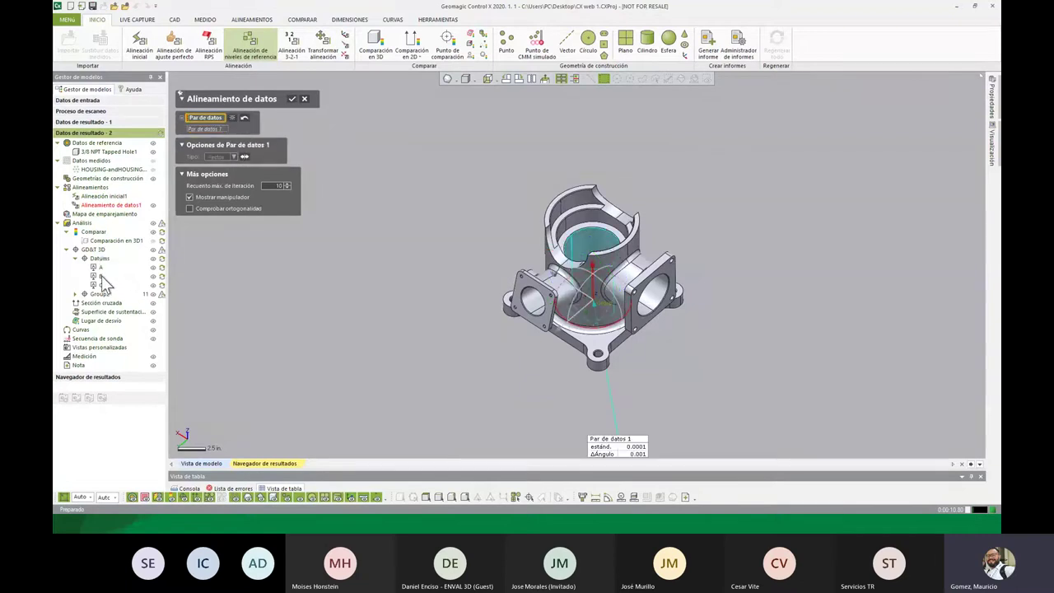
left_click(101, 277)
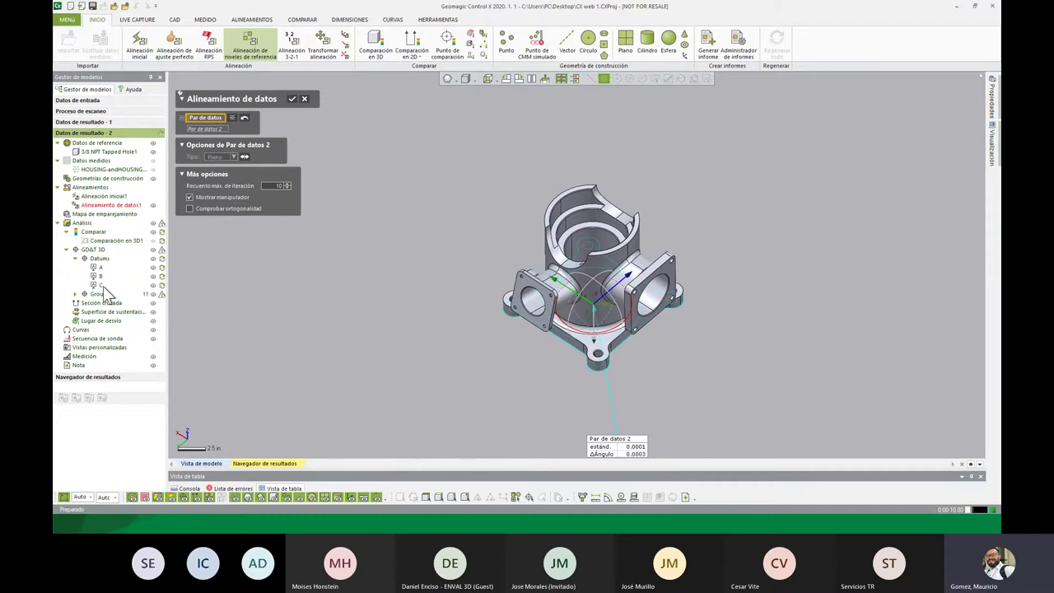
left_click(100, 285)
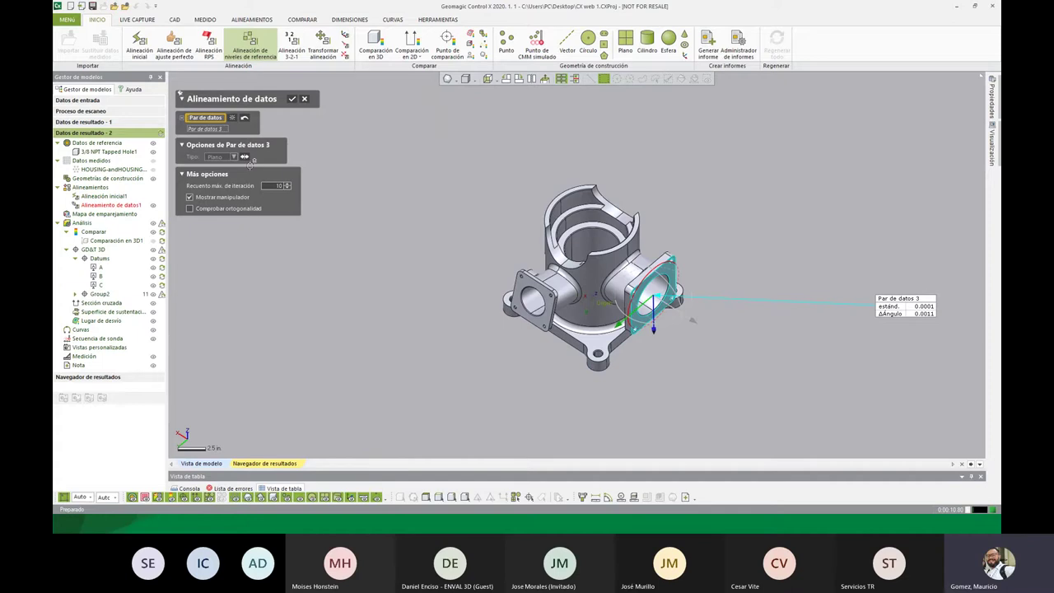
left_click(293, 99)
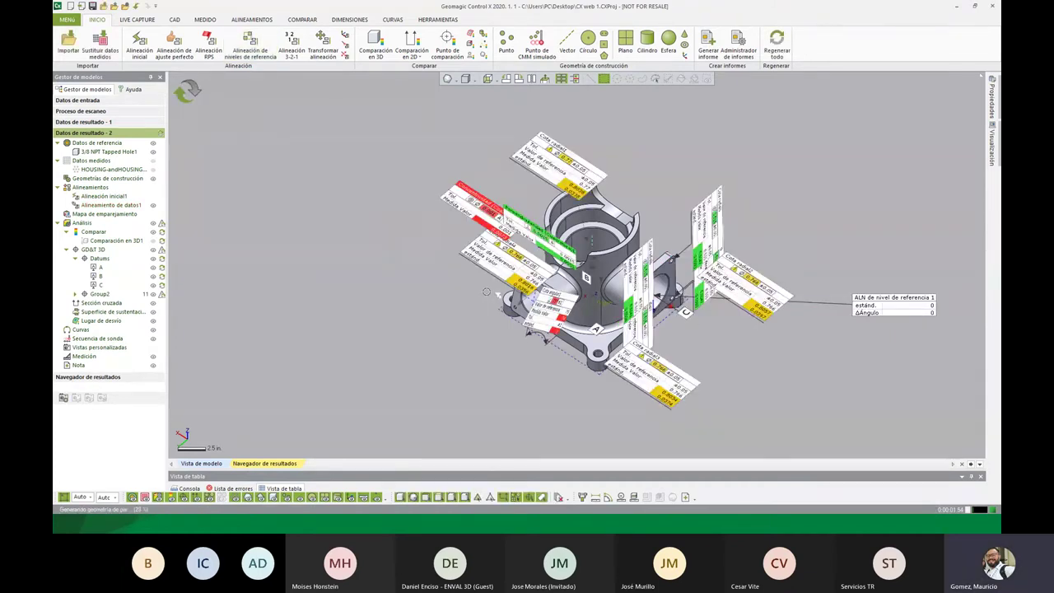
- Recompute result set 2's inspection results, then activate Datos de resultado - 1
scroll(486, 292, "up", 2)
middle_click_drag(486, 292, 358, 289)
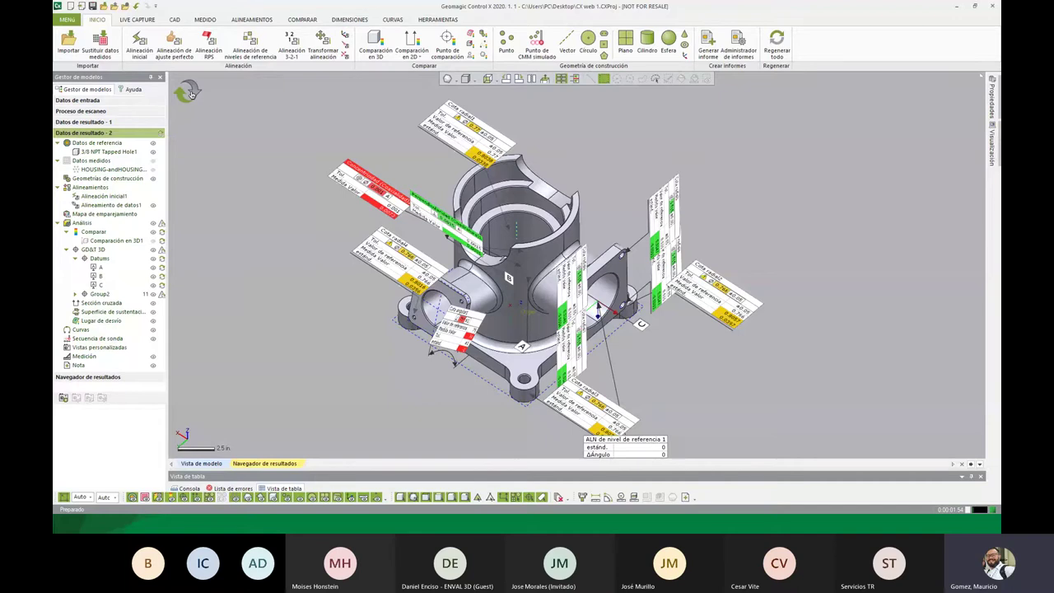
left_click(189, 93)
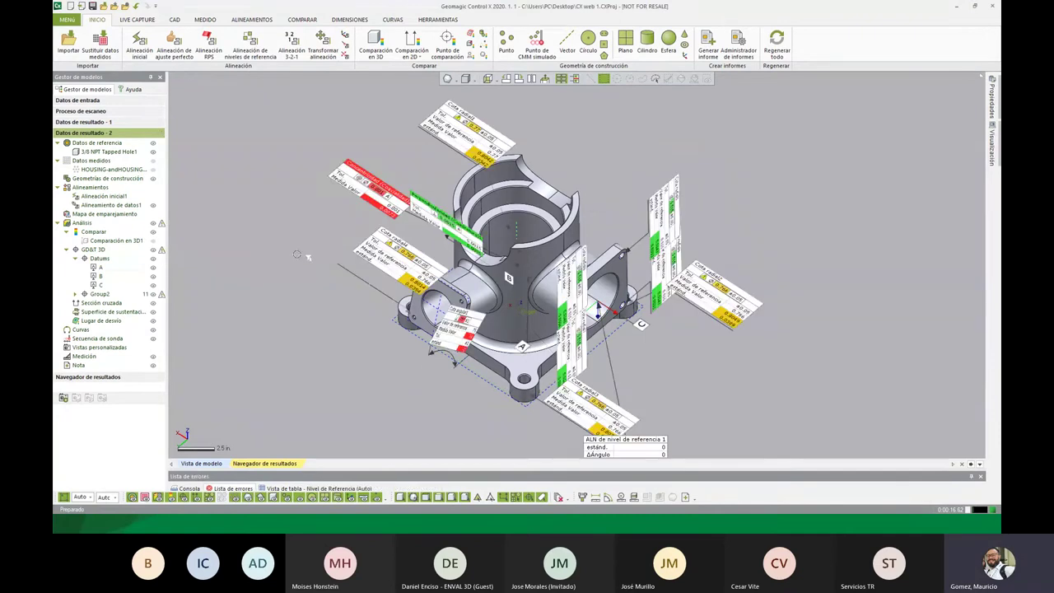
middle_click_drag(399, 352, 406, 332)
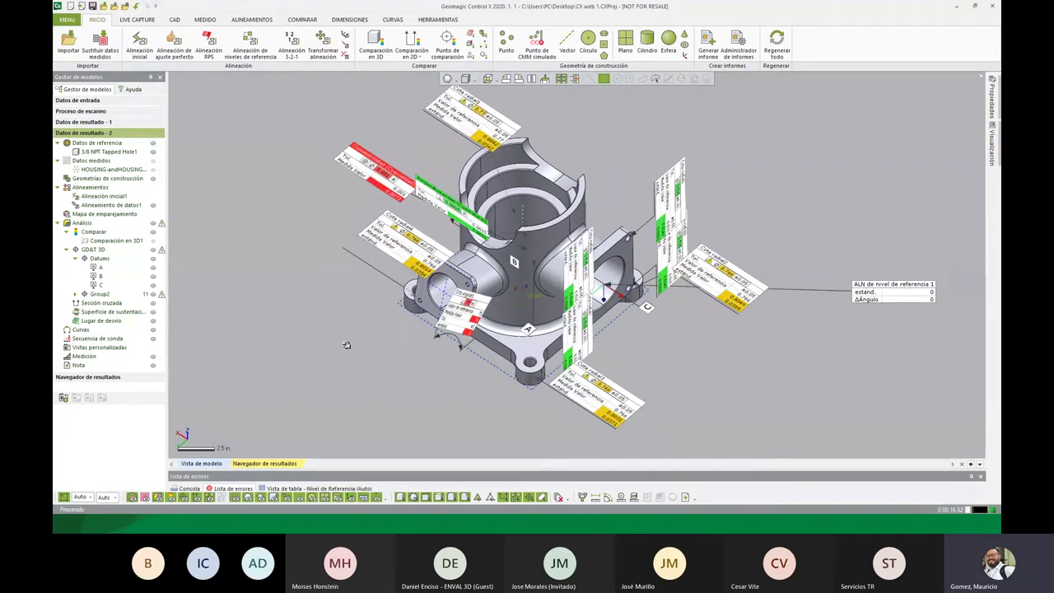
right_click_drag(409, 336, 461, 317)
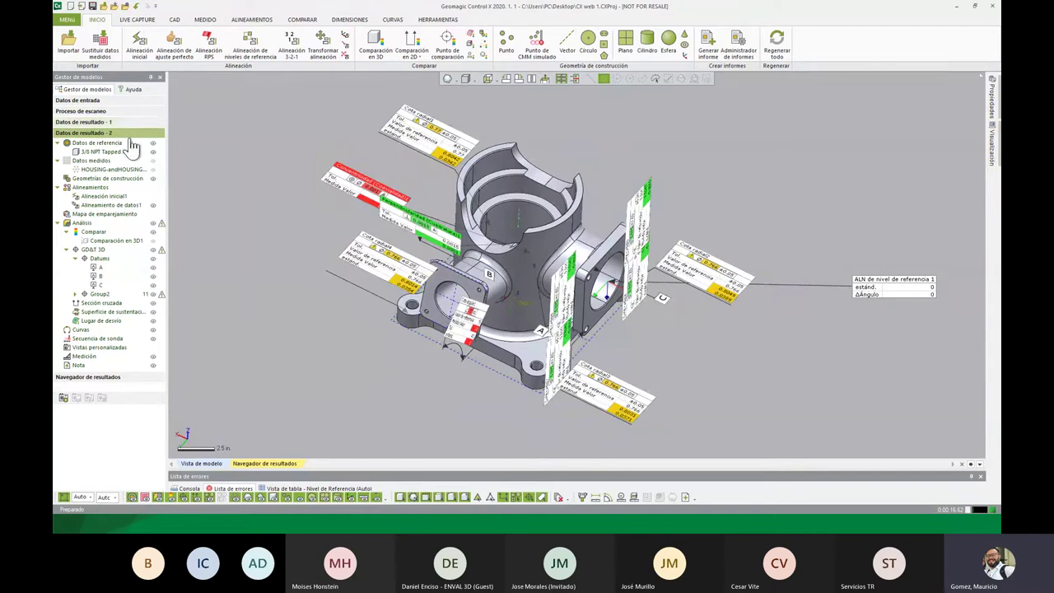
left_click(107, 121)
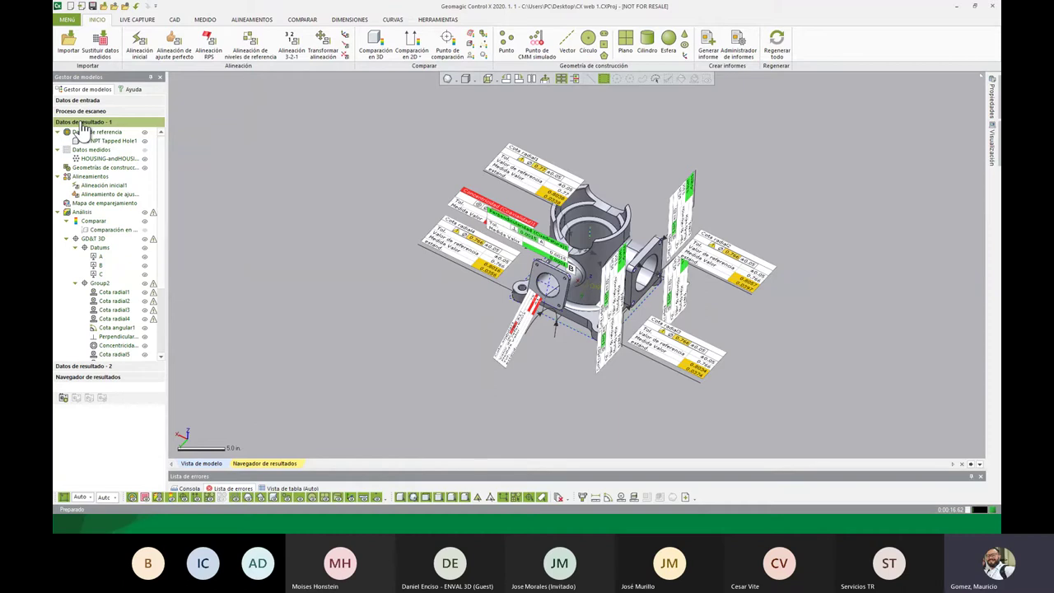
- Rename the first result set to 'ajuste perfecto'
right_click(112, 124)
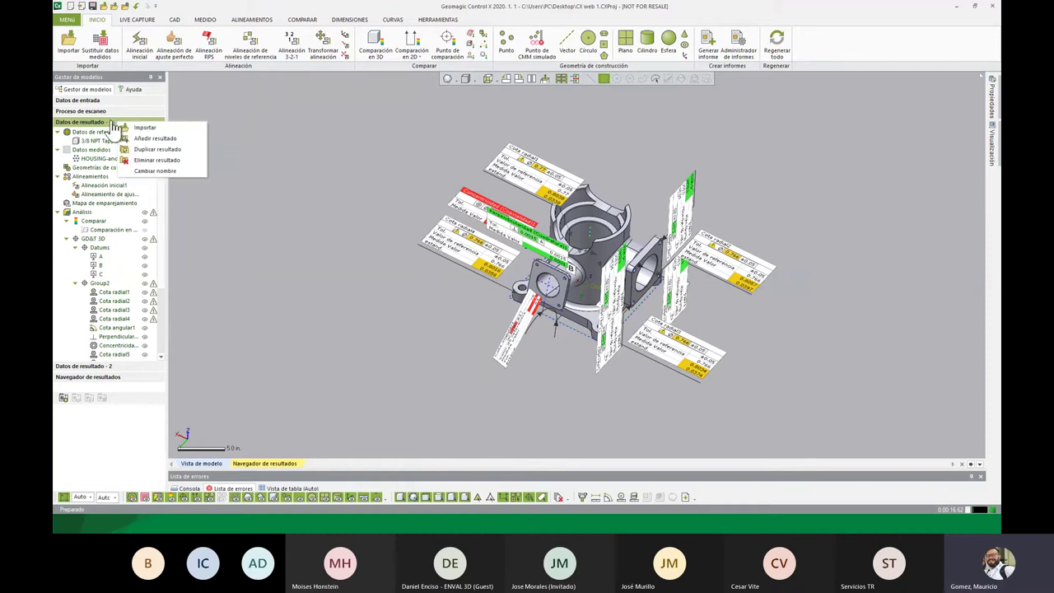
left_click(168, 170)
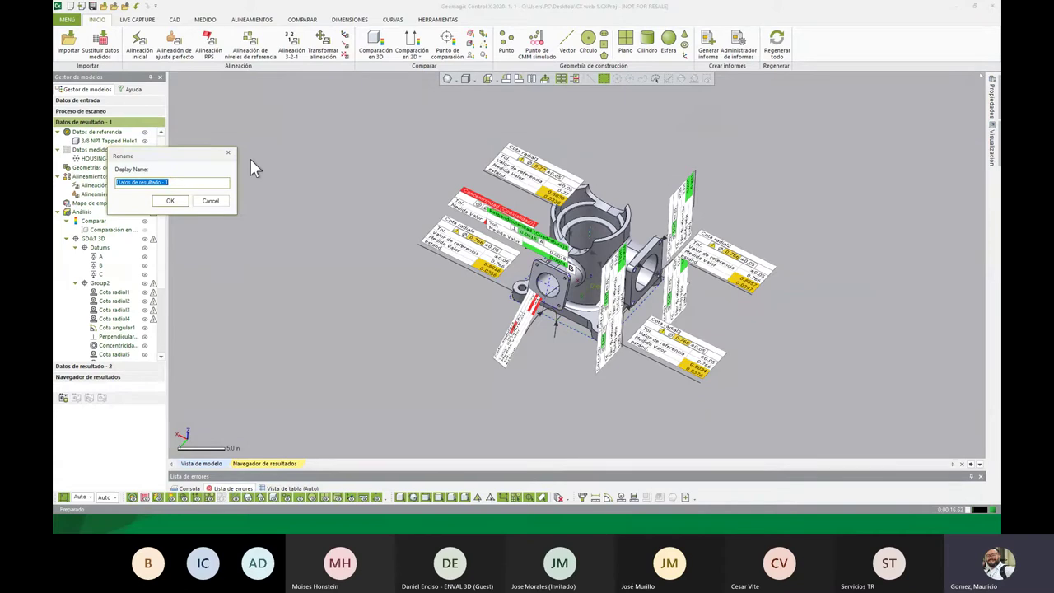
type("M")
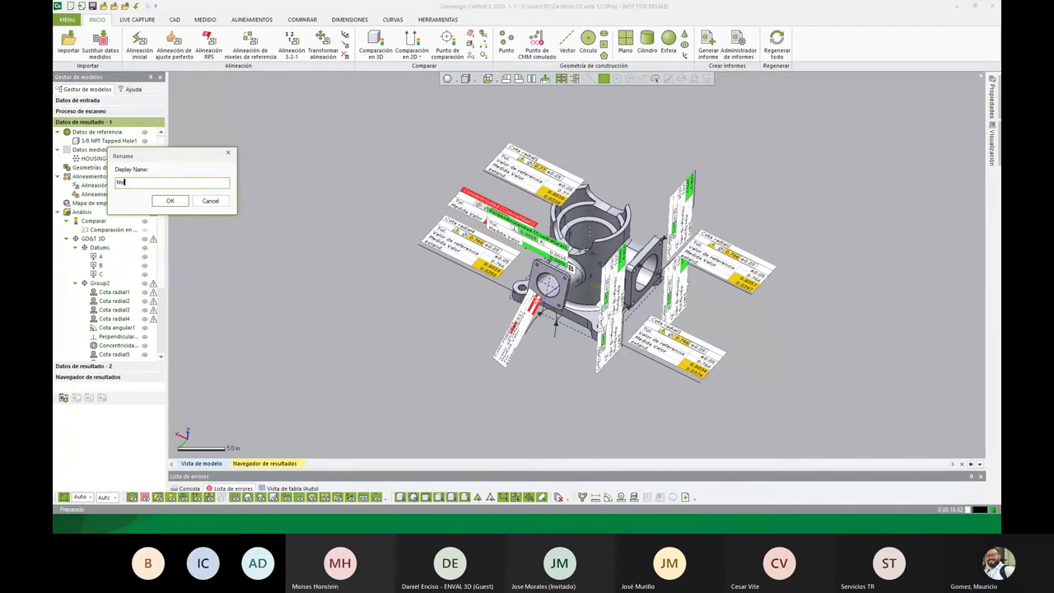
type("e")
key("BackSpace")
key("BackSpace")
type("ajuste")
type(" perfec")
key("Return")
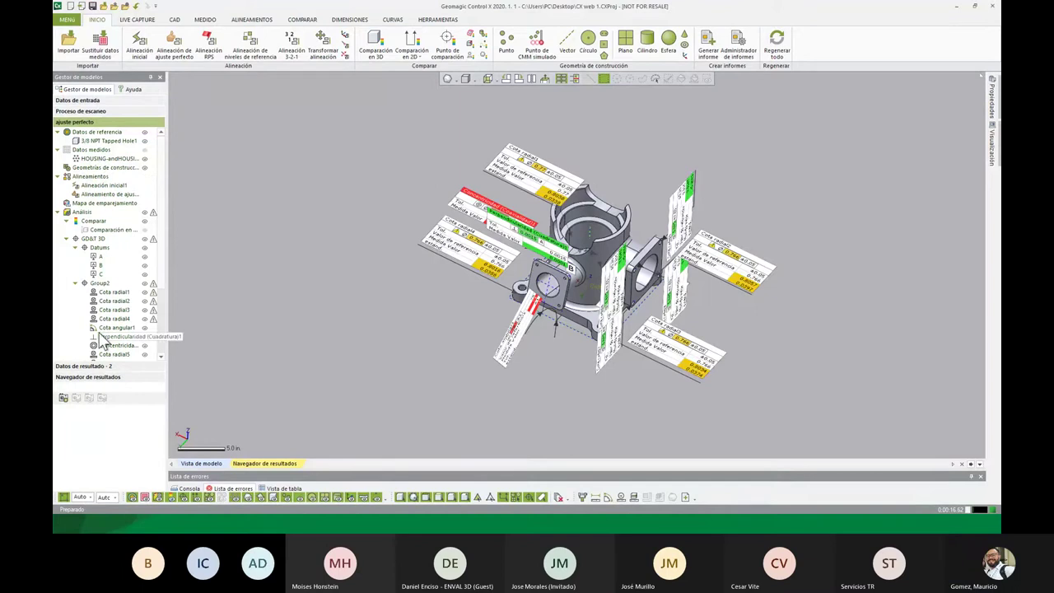
- Rename the second result set to 'Niveles de Referencia'
right_click(97, 368)
left_click(115, 371)
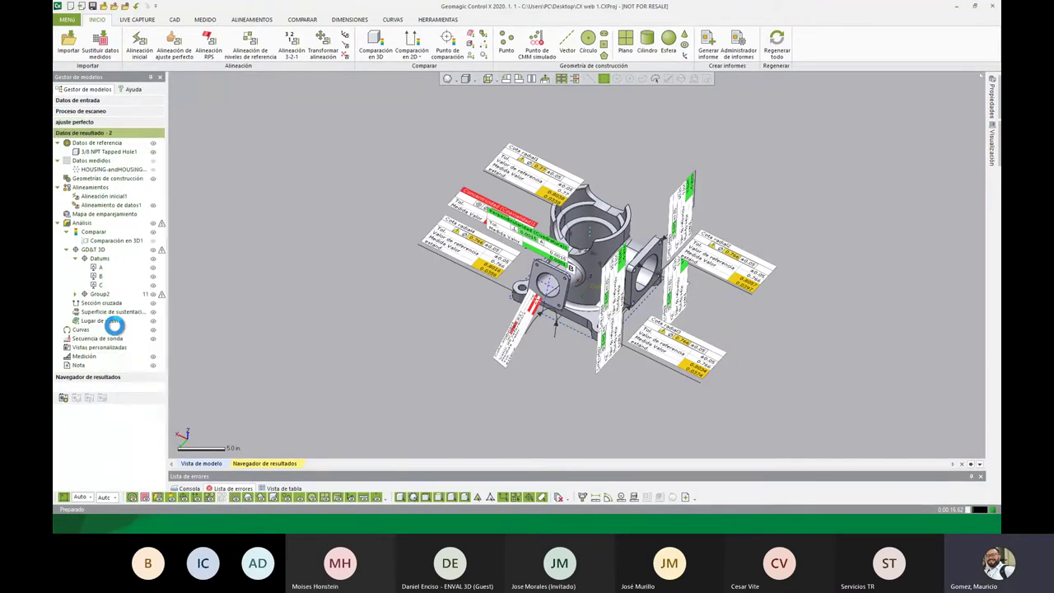
right_click(114, 133)
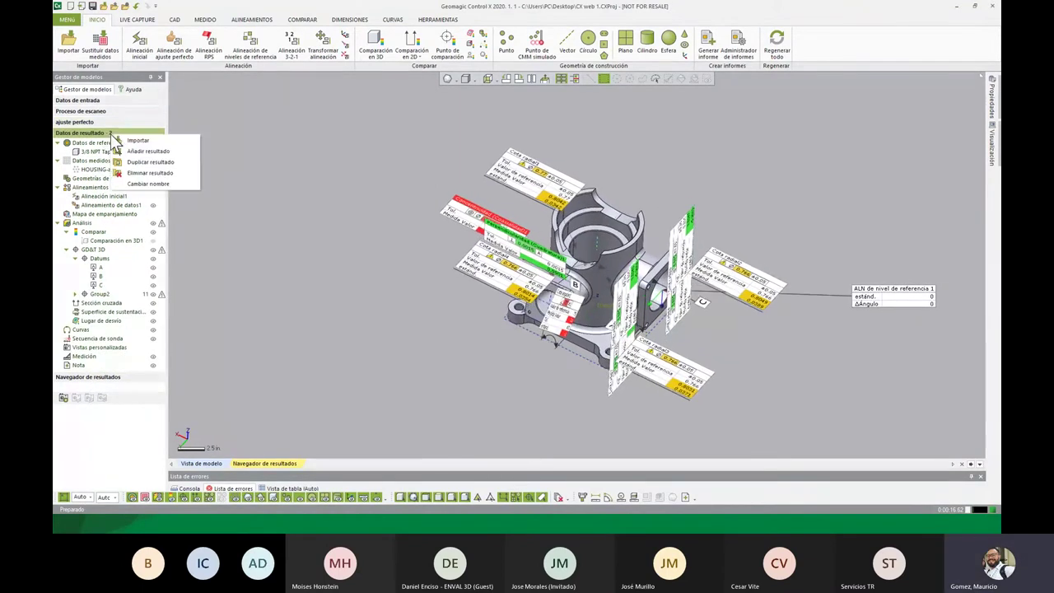
left_click(154, 185)
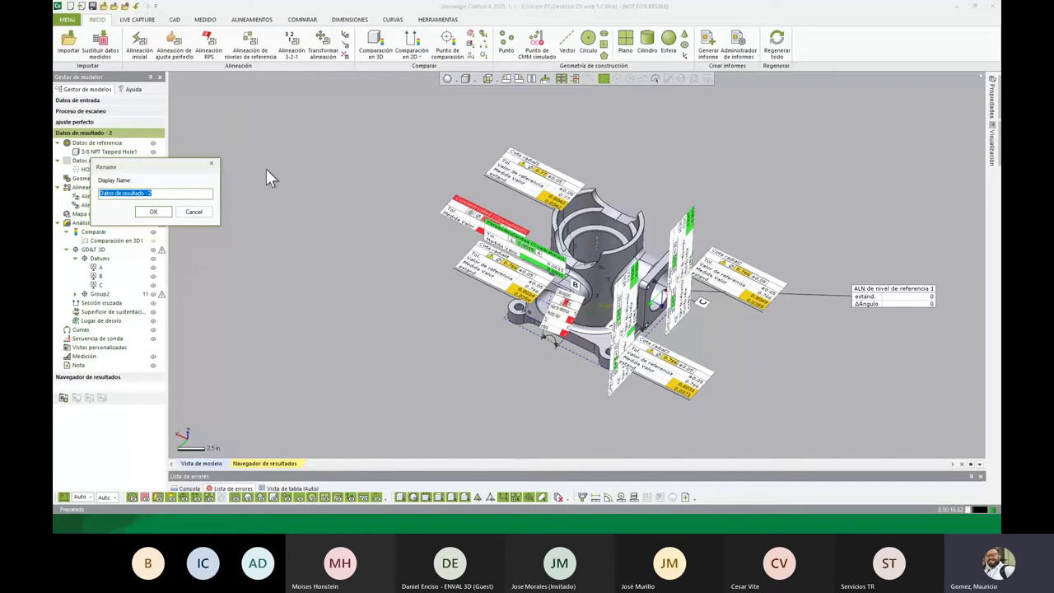
type("N")
type("iveles de Ref")
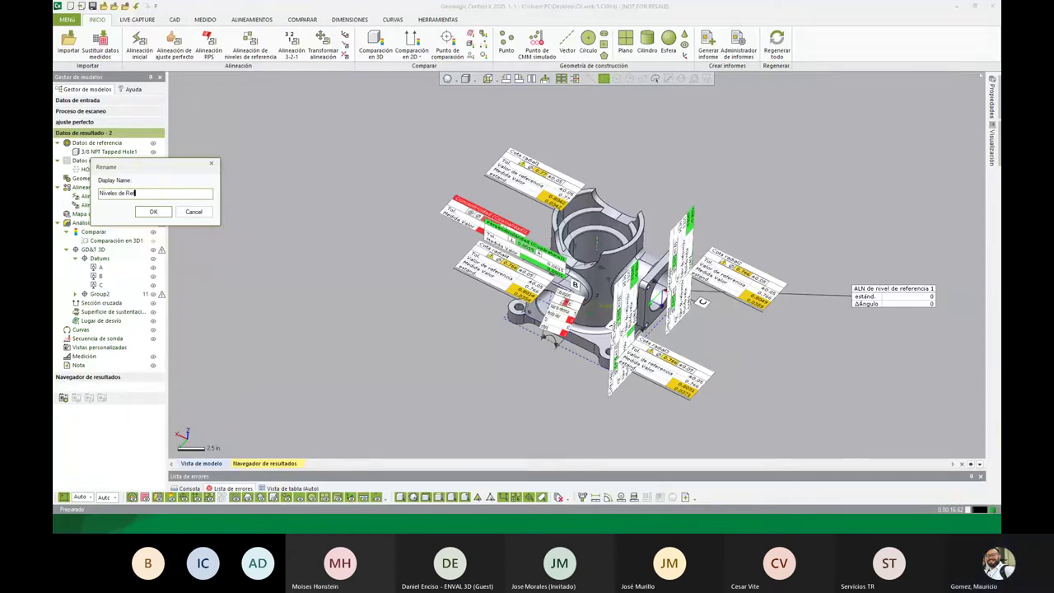
type("erencia")
key("Return")
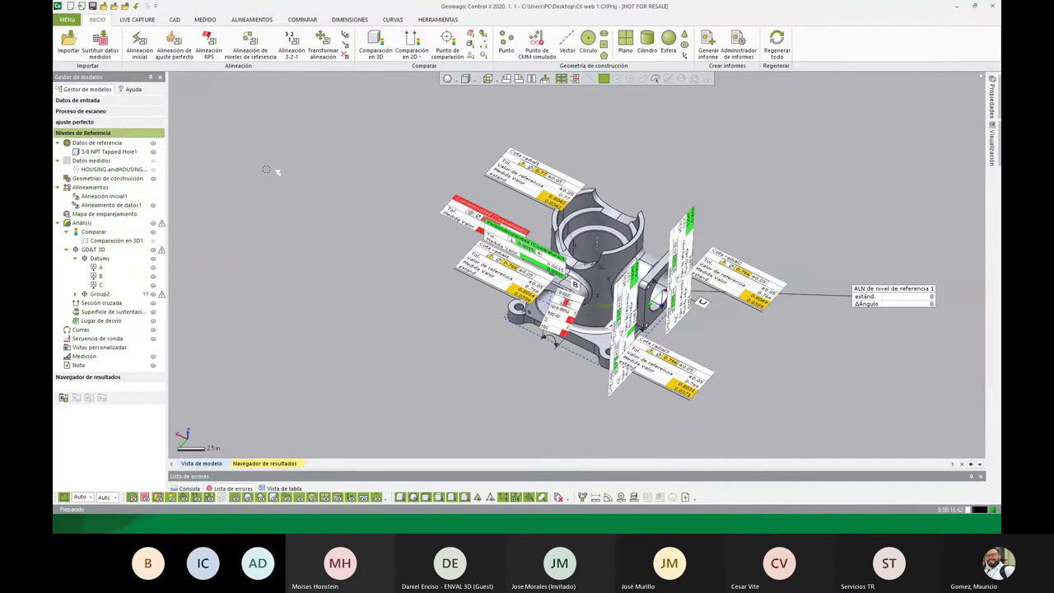
- Correct the first result set's name to the capitalised 'Ajuste Perfecto'
left_click(96, 122)
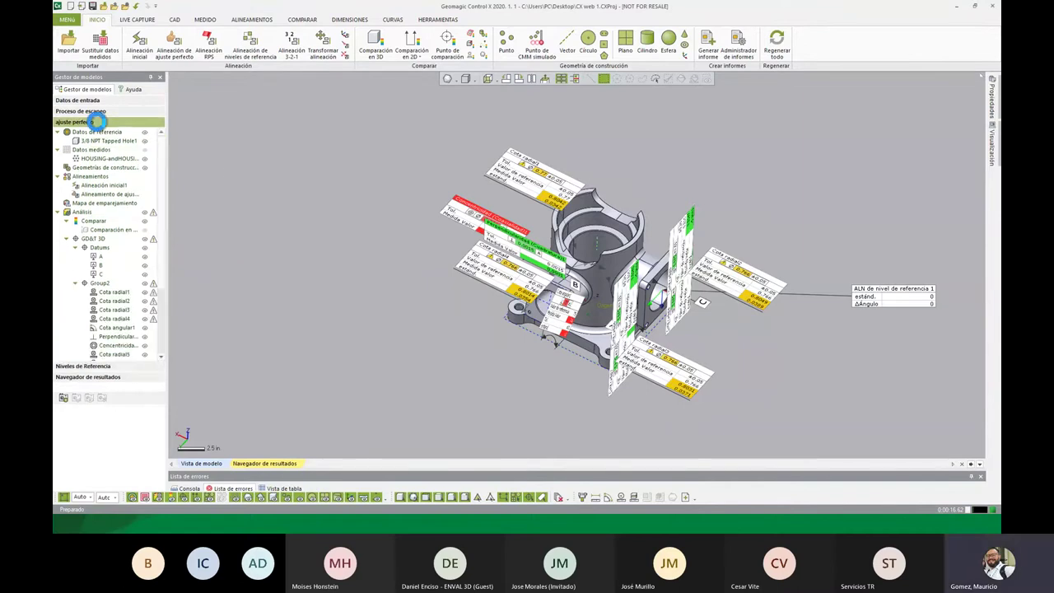
right_click(98, 124)
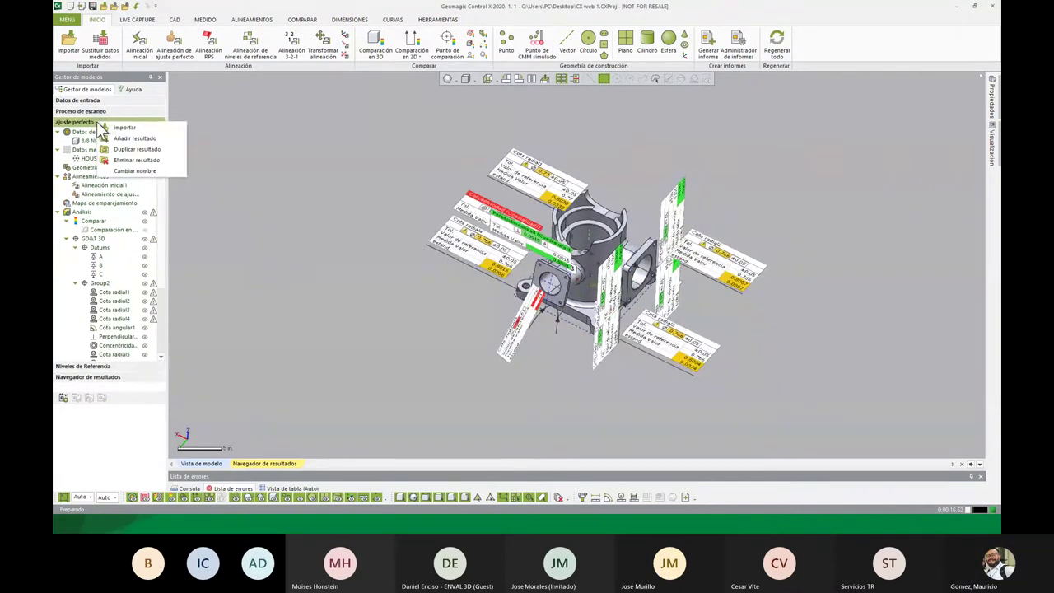
left_click(135, 170)
type("Ajuste Perfecto")
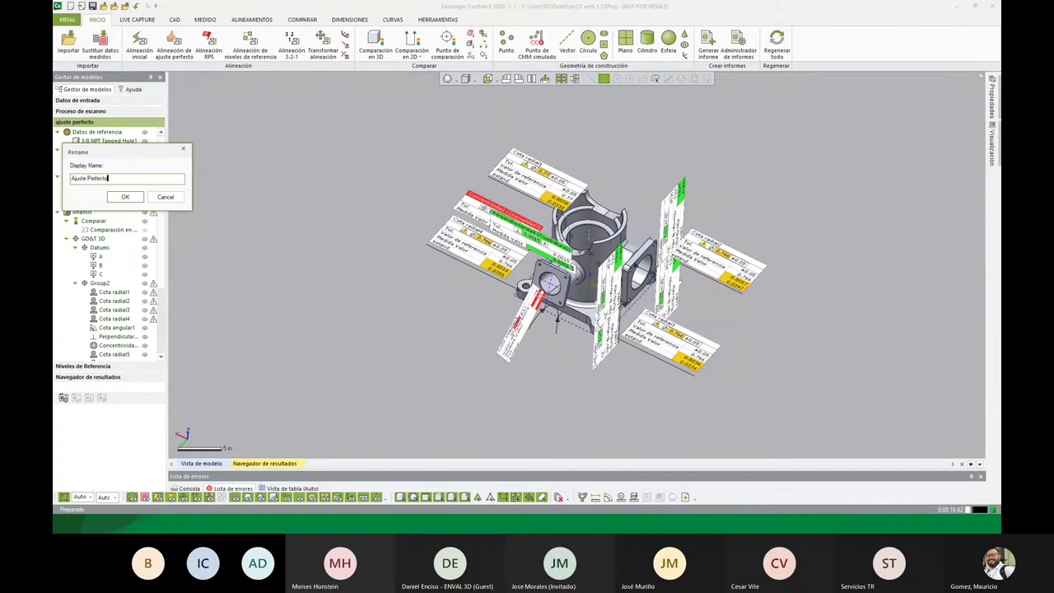
key("Return")
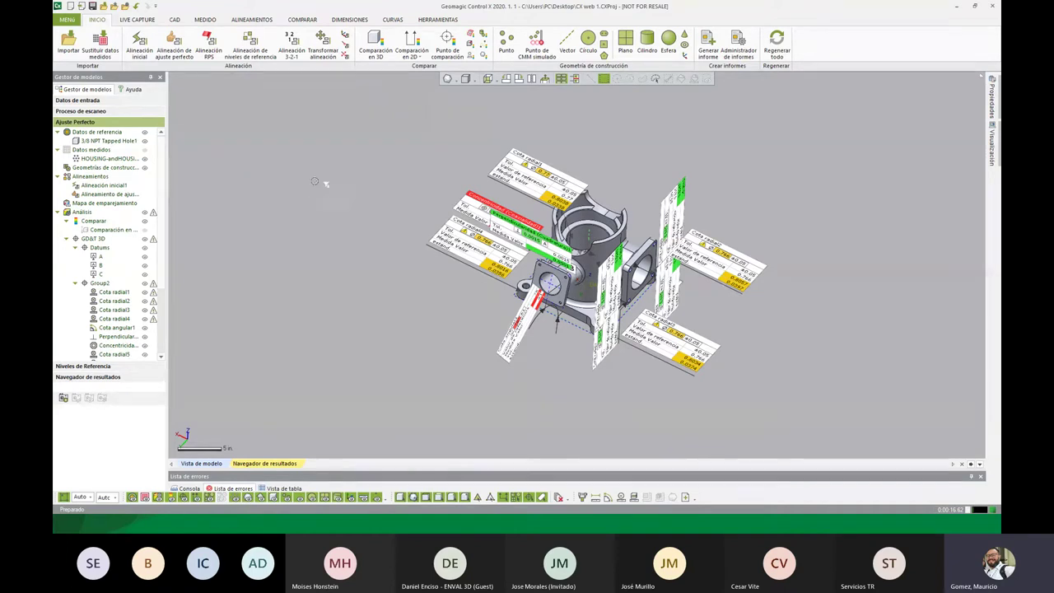
- Open the results navigator with Ajuste Perfecto on the left and Niveles de Referencia on the right
left_click(432, 19)
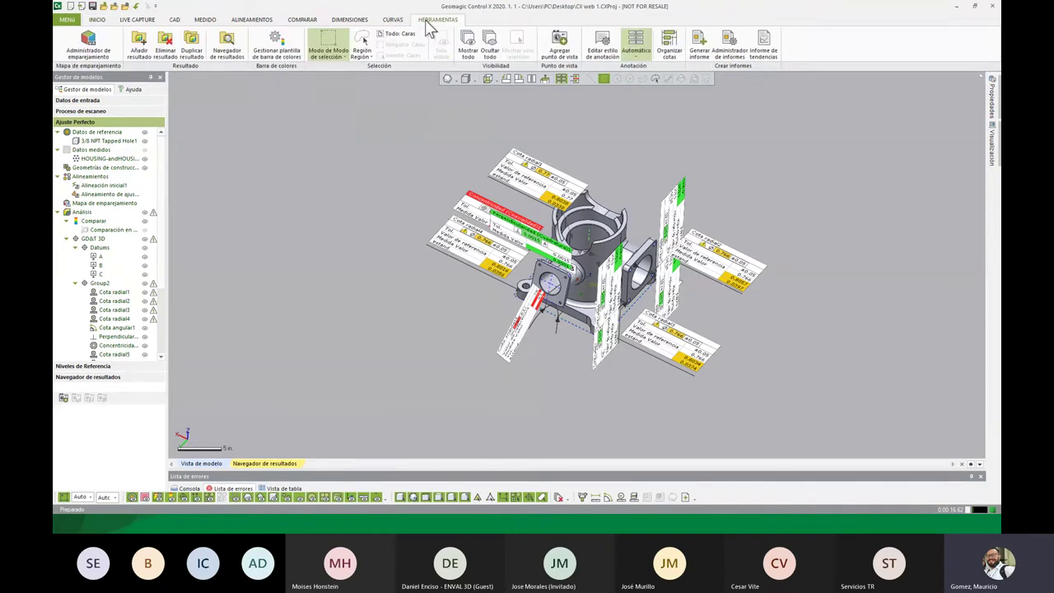
left_click(230, 50)
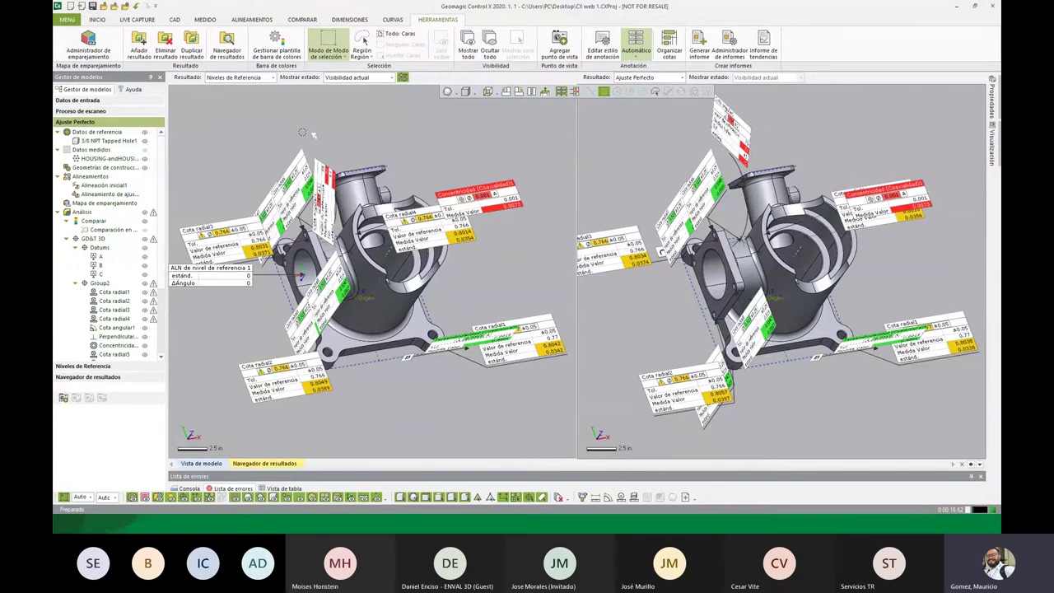
left_click(231, 77)
left_click(236, 87)
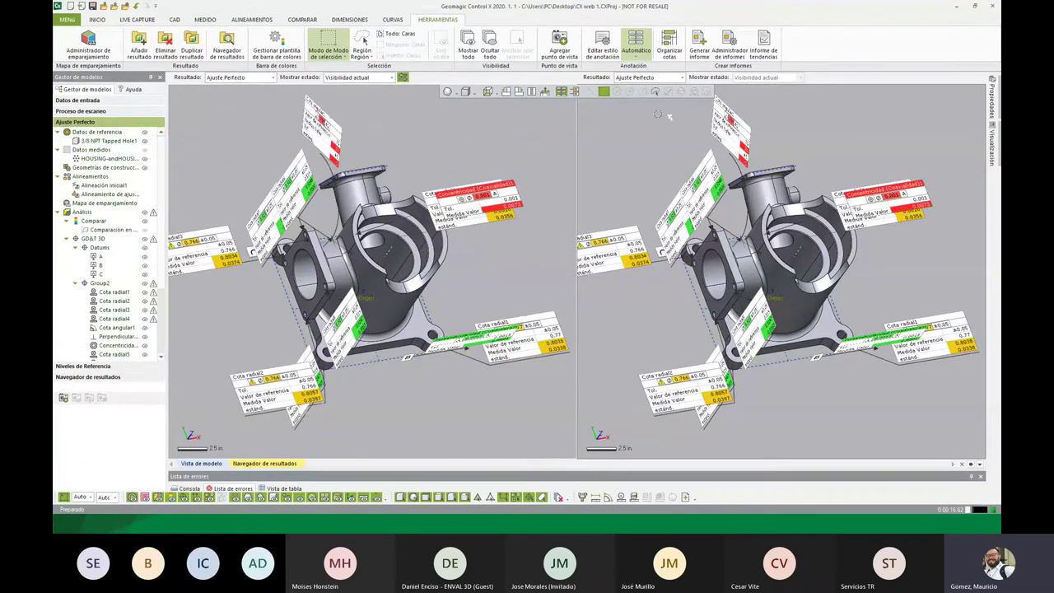
left_click(676, 77)
left_click(671, 96)
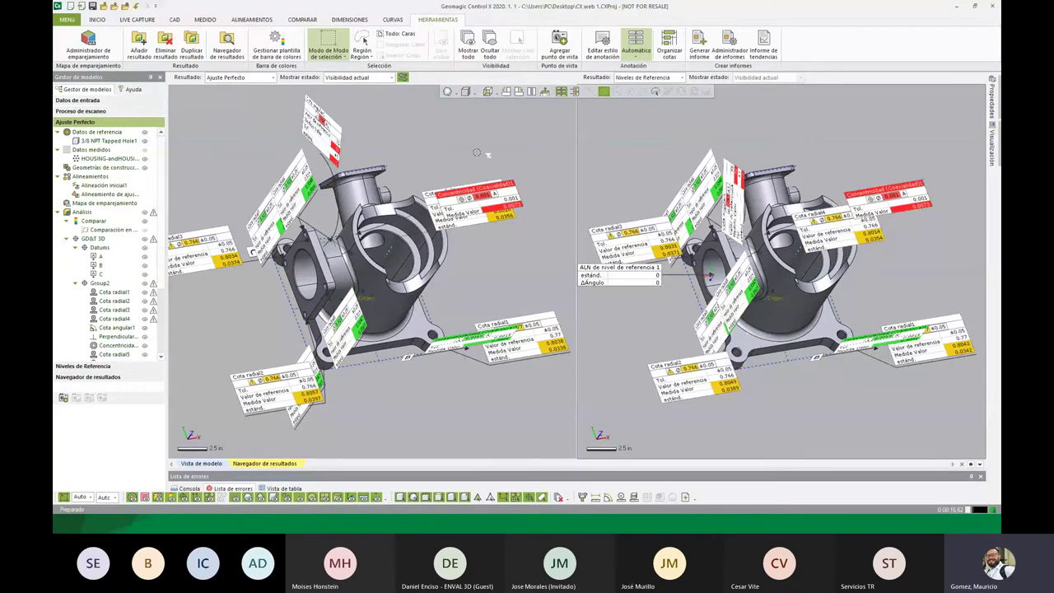
- Orbit the linked views to compare both housings from front, flanged-face and top angles
mouse_move(478, 153)
right_mouse_down()
mouse_move(498, 272)
mouse_move(329, 153)
mouse_move(308, 158)
right_mouse_up()
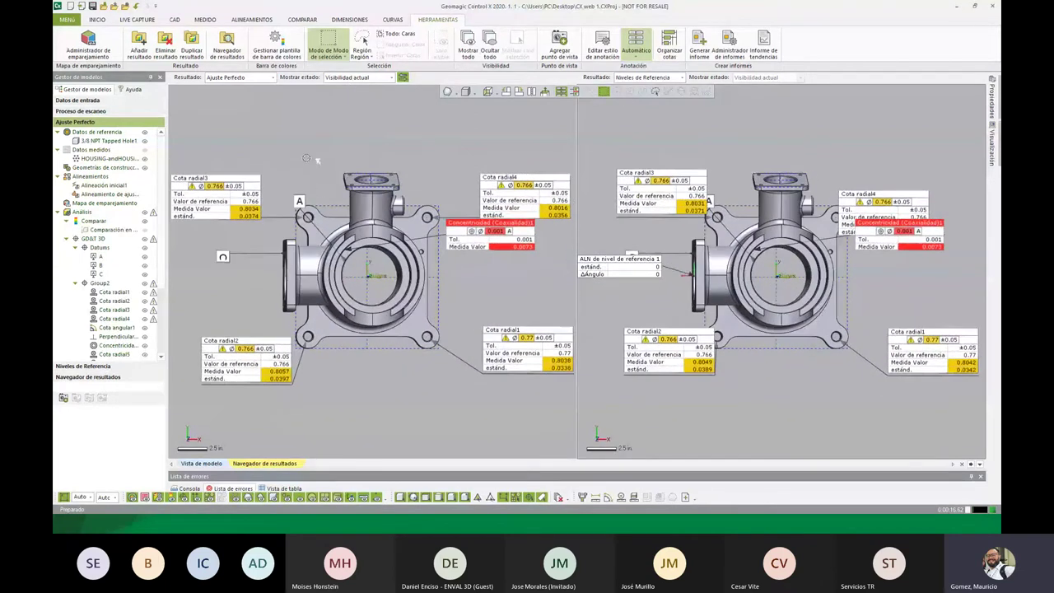
right_click_drag(500, 303, 494, 312)
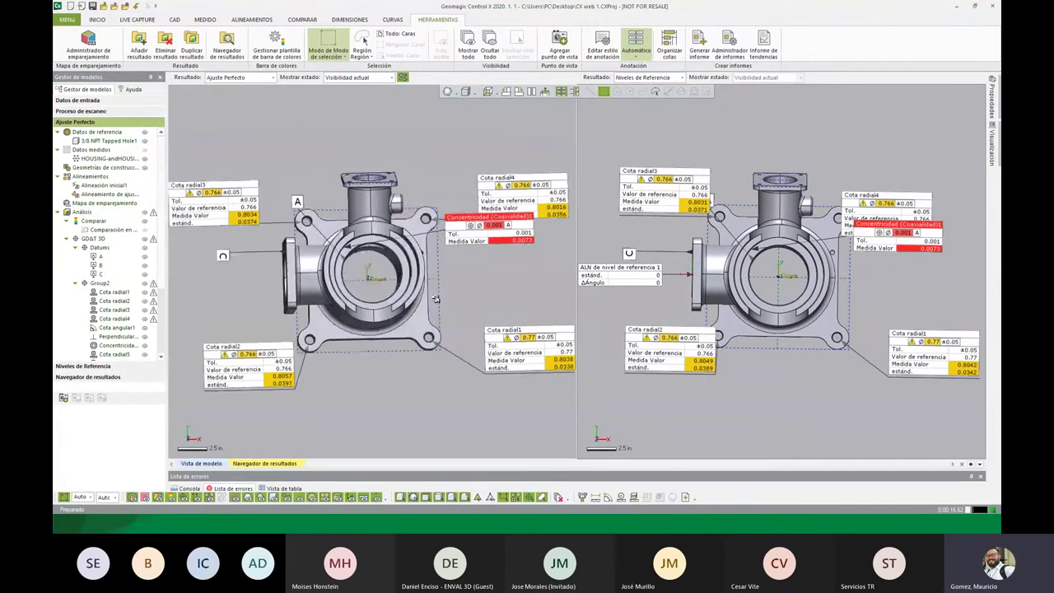
mouse_move(488, 289)
right_mouse_down()
mouse_move(422, 258)
mouse_move(519, 283)
mouse_move(436, 292)
right_mouse_up()
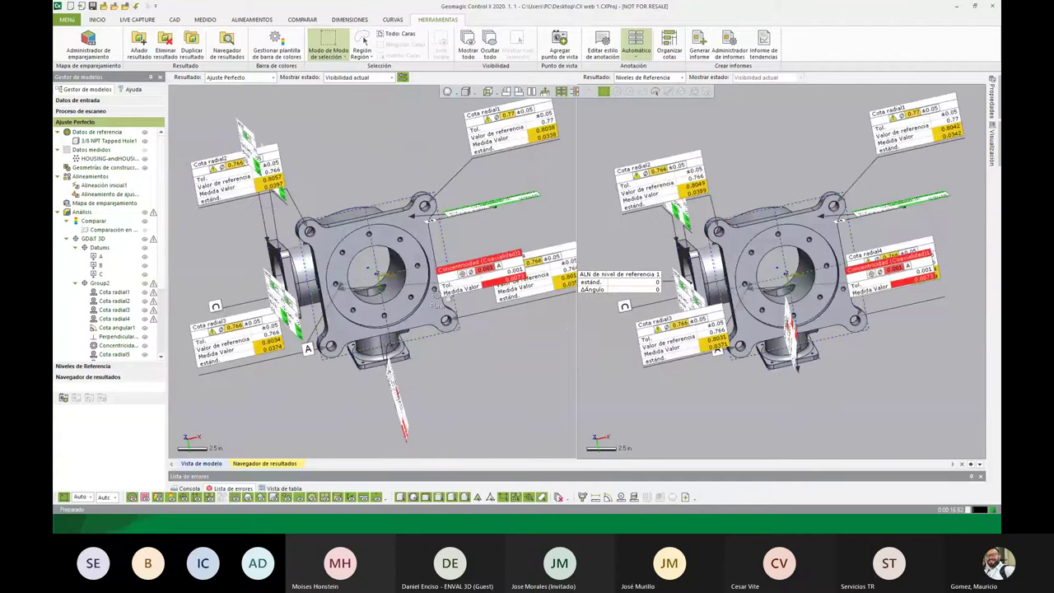
mouse_move(436, 292)
right_mouse_down()
mouse_move(340, 214)
mouse_move(506, 348)
mouse_move(494, 341)
right_mouse_up()
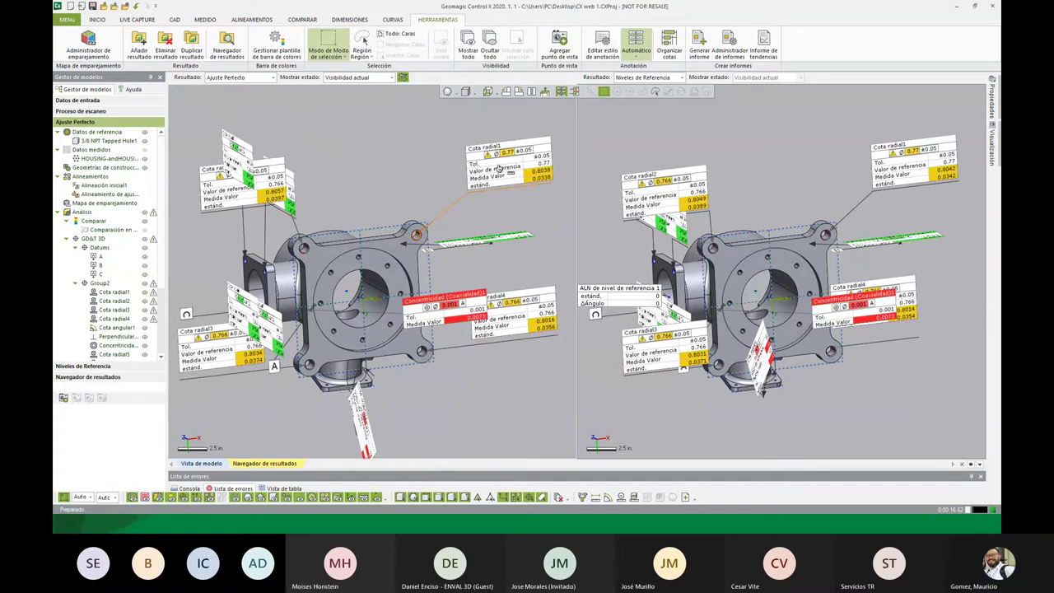
right_click_drag(499, 169, 403, 184)
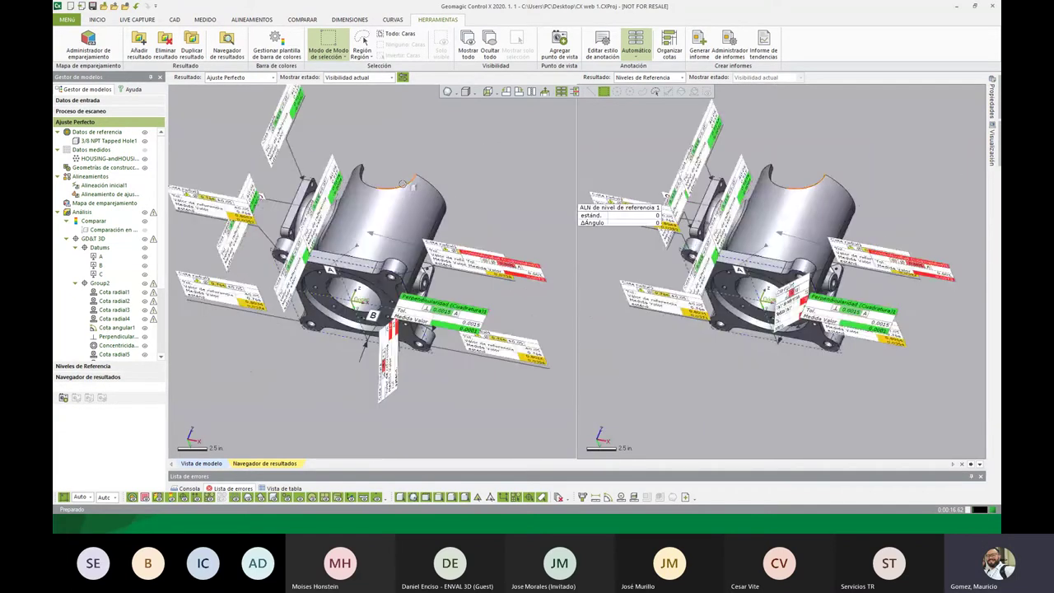
mouse_move(402, 183)
right_mouse_down()
mouse_move(333, 372)
mouse_move(325, 222)
right_mouse_up()
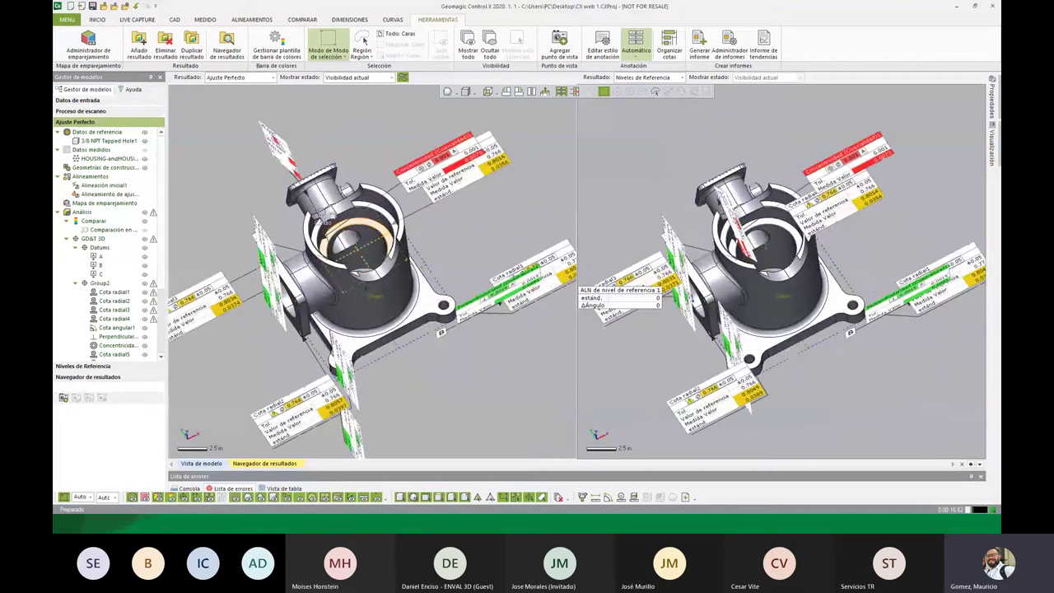
- Show the 3D comparison colour maps on both the Ajuste Perfecto and Niveles de Referencia parts
scroll(162, 238, "down", 1)
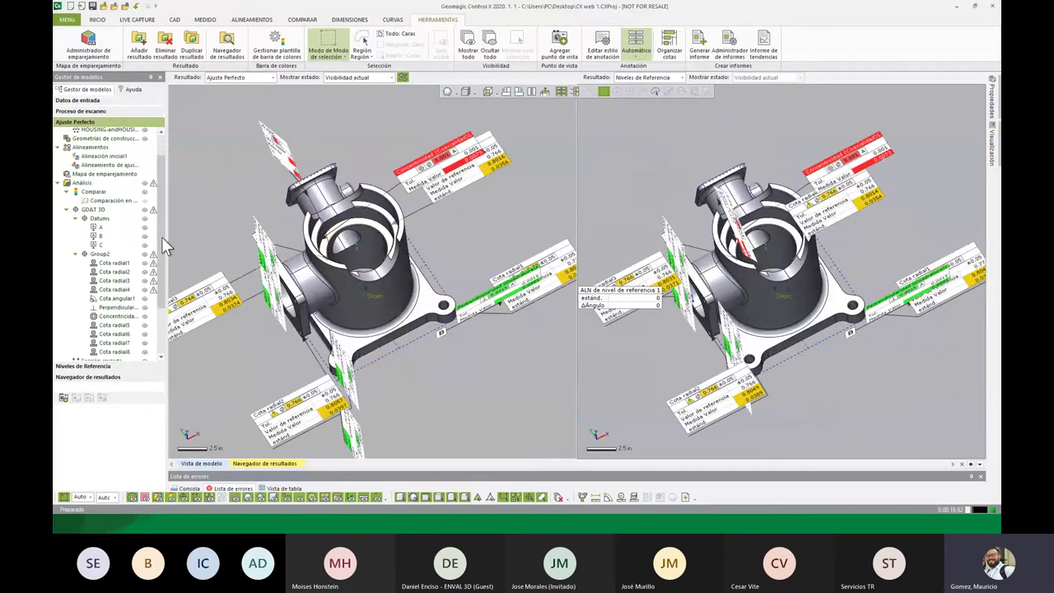
left_click(145, 200)
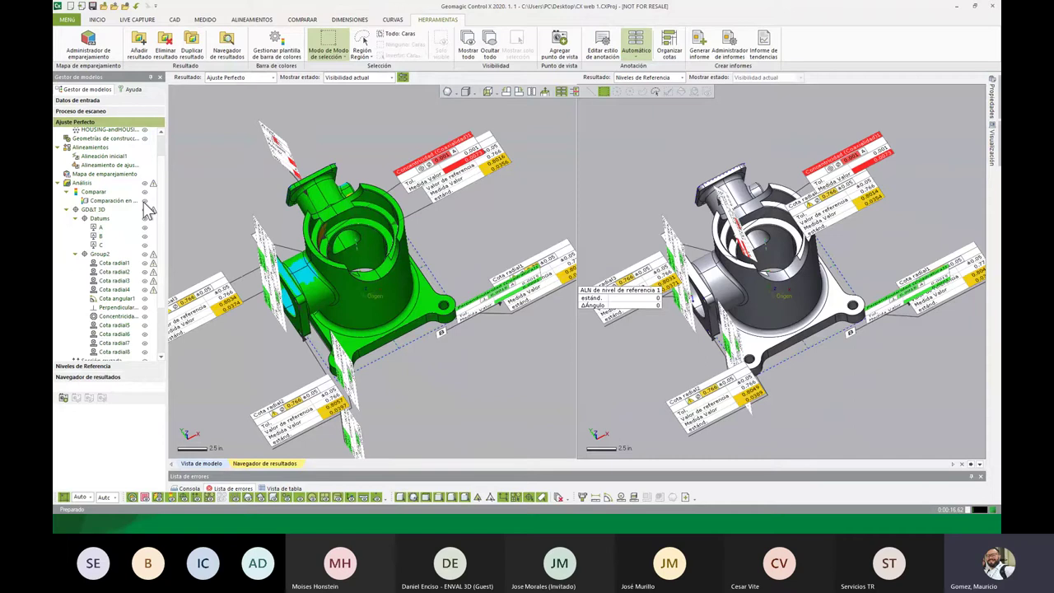
left_click(86, 366)
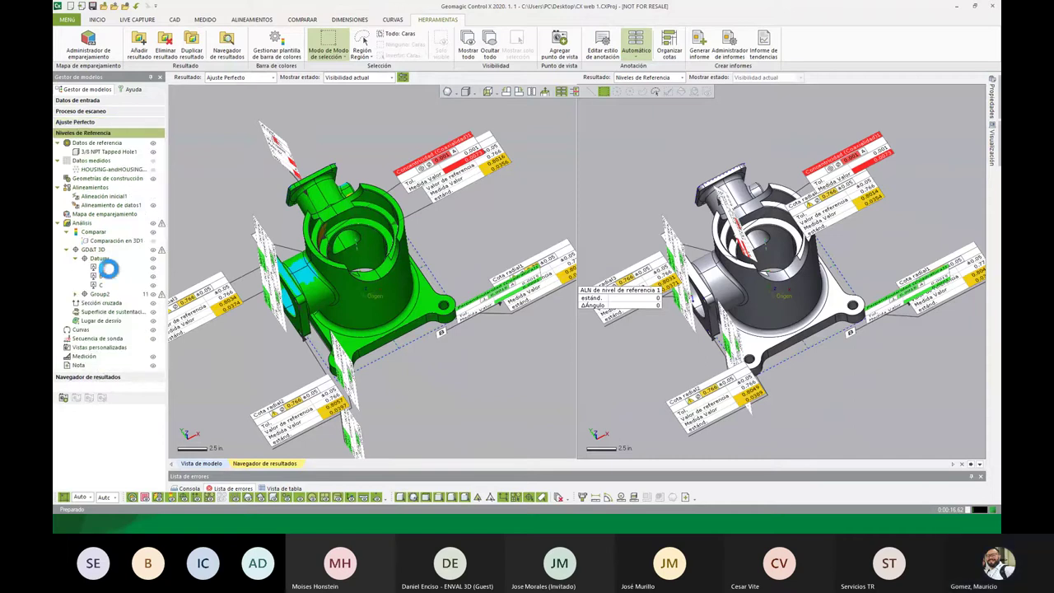
left_click(152, 240)
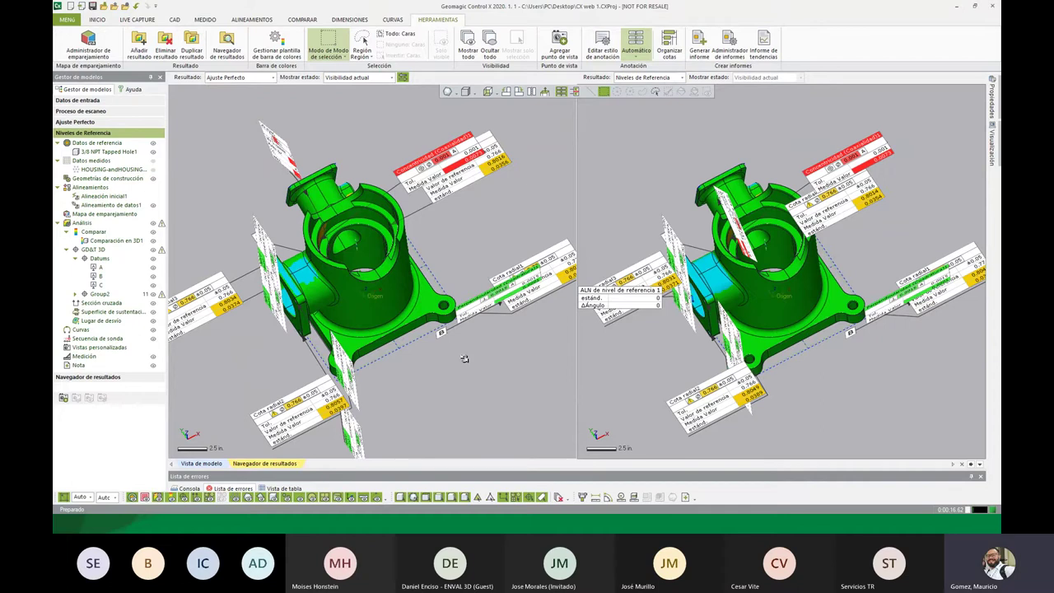
right_click_drag(464, 358, 496, 348)
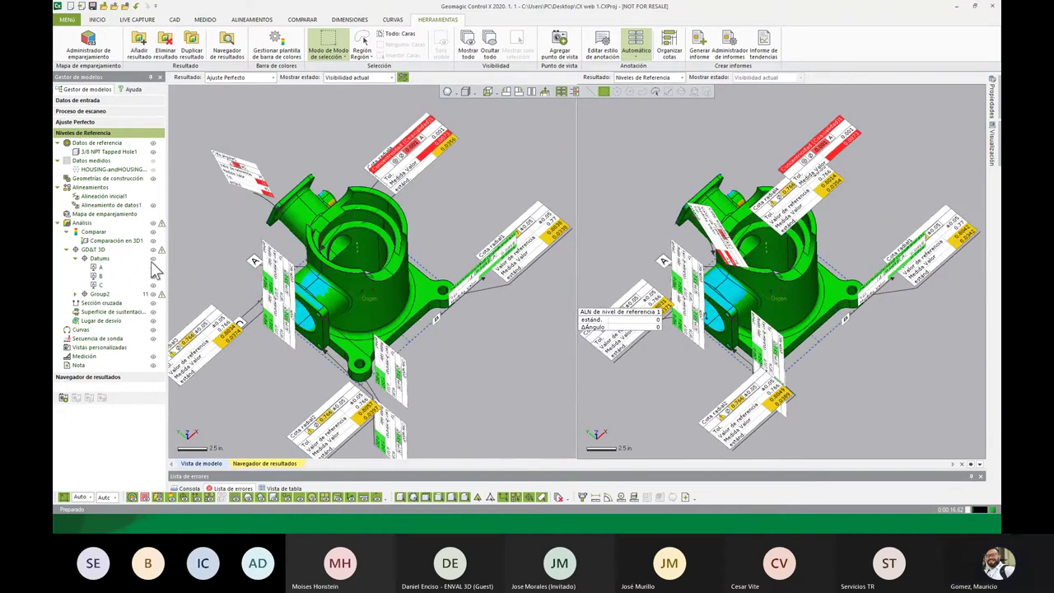
- Hide the Group2 GD&T callouts in both result views and reorient the parts
left_click(152, 294)
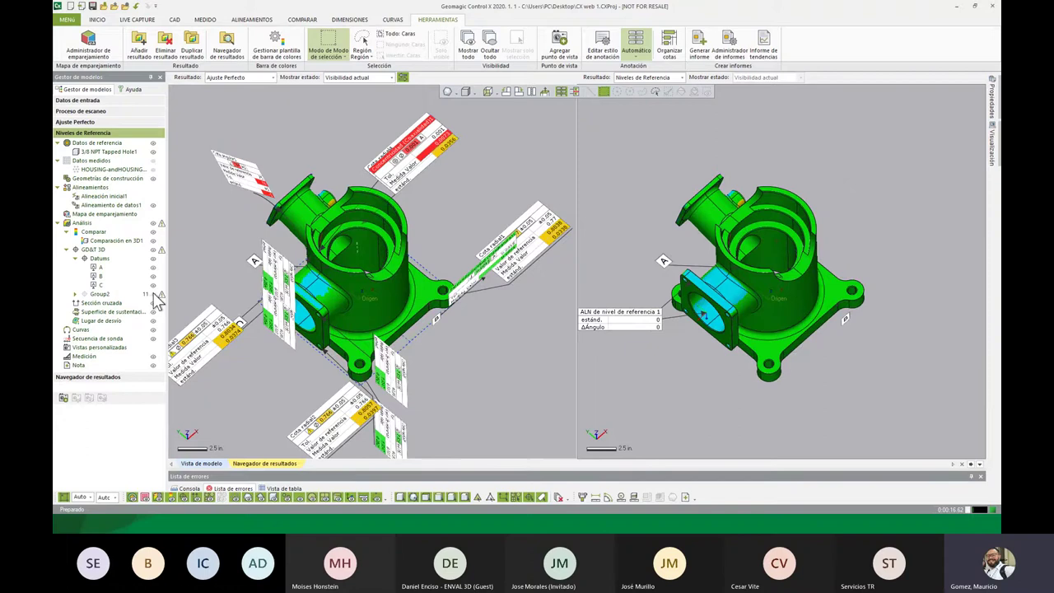
left_click(111, 123)
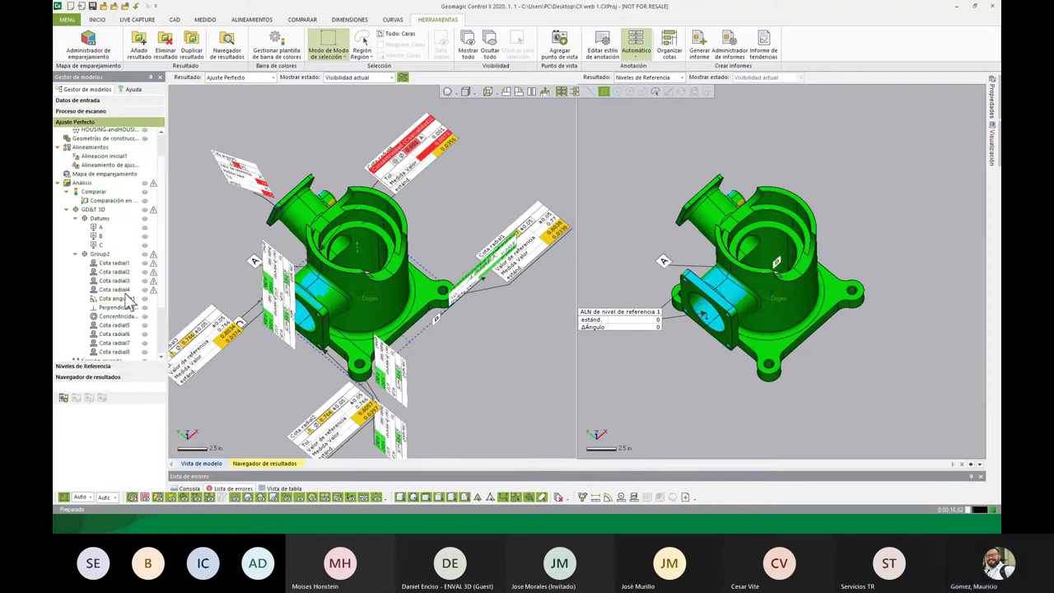
left_click(145, 253)
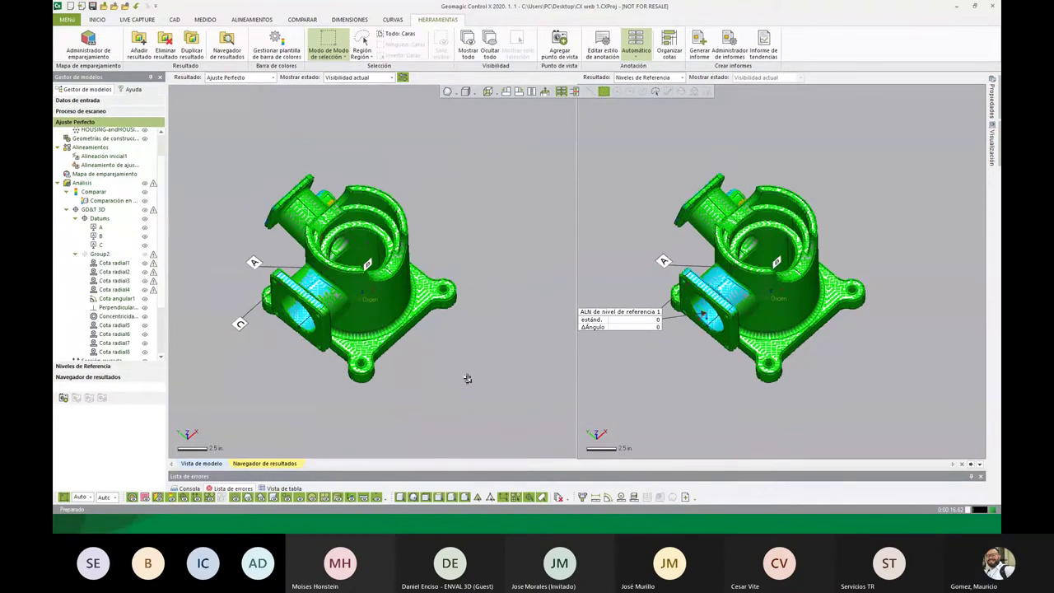
mouse_move(467, 378)
right_mouse_down()
mouse_move(380, 354)
mouse_move(482, 318)
right_mouse_up()
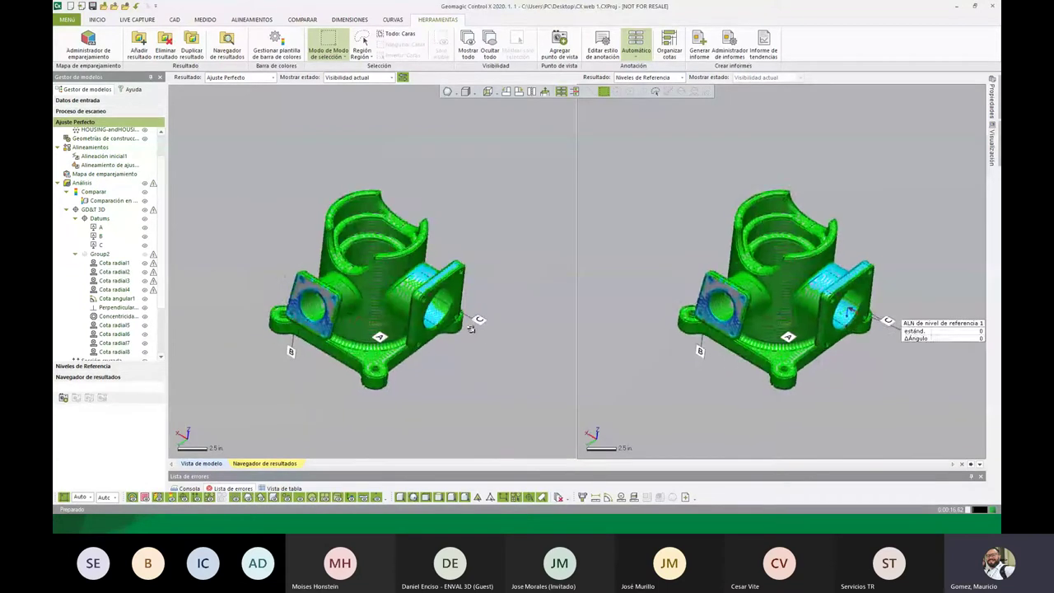
scroll(390, 326, "up", 5)
right_click_drag(390, 326, 363, 282)
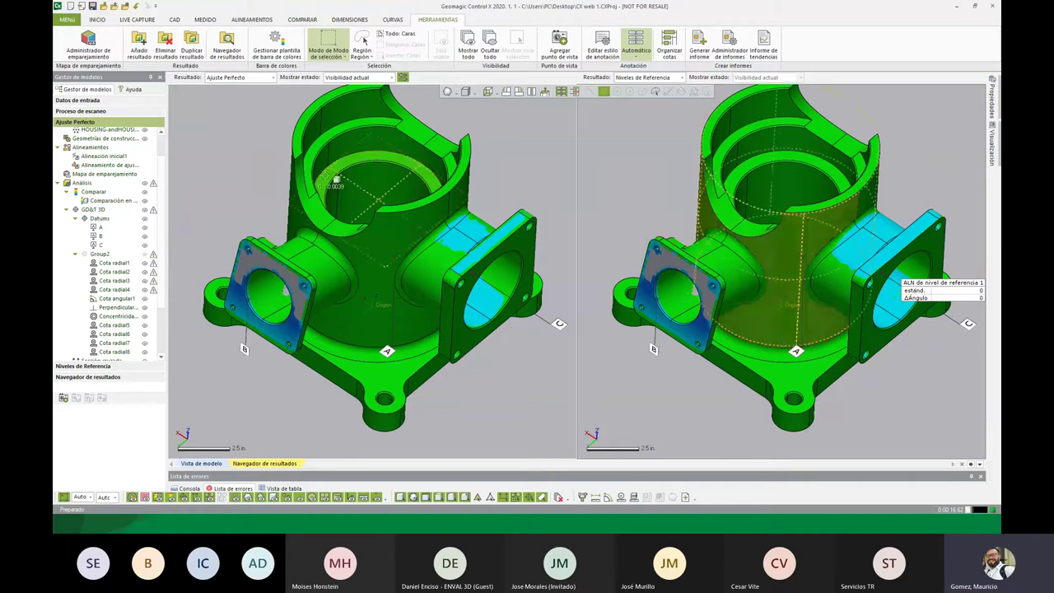
- In single view, set the Ajuste Perfecto 3D comparison's maximum colour range to 0.01 in
left_click(200, 466)
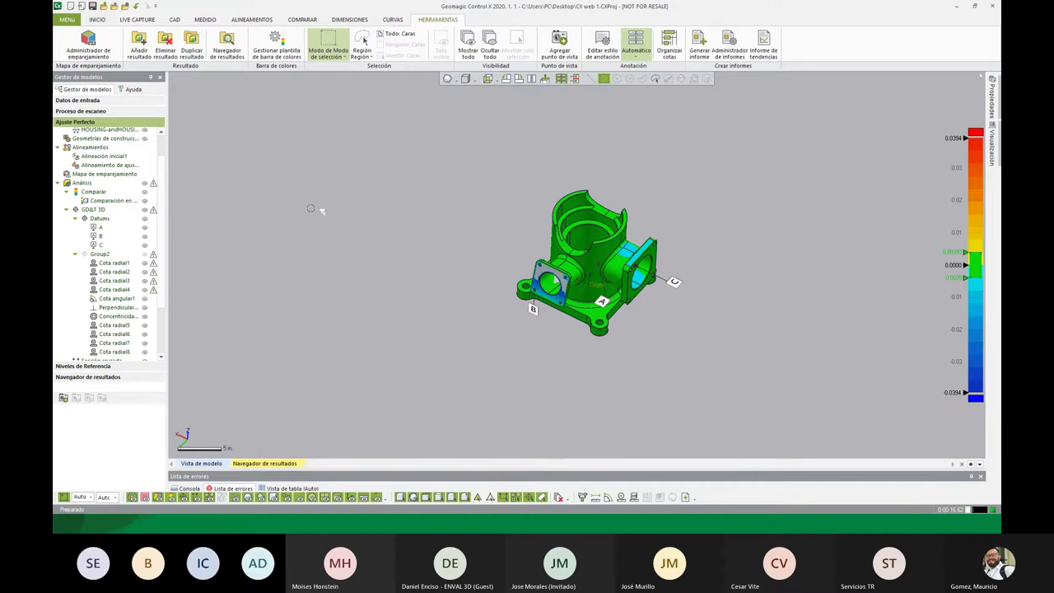
double_click(103, 201)
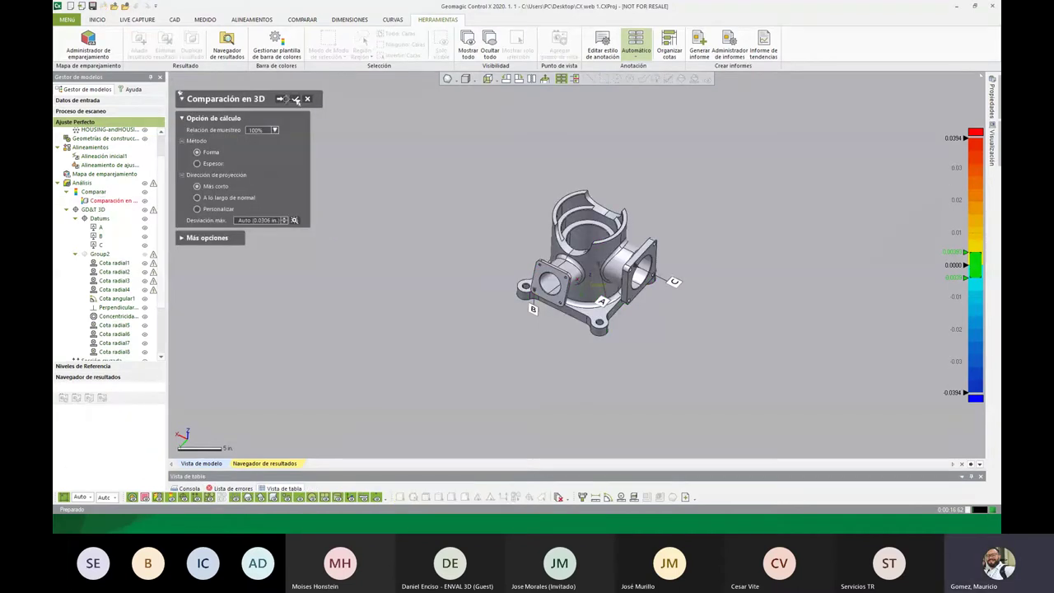
left_click(280, 99)
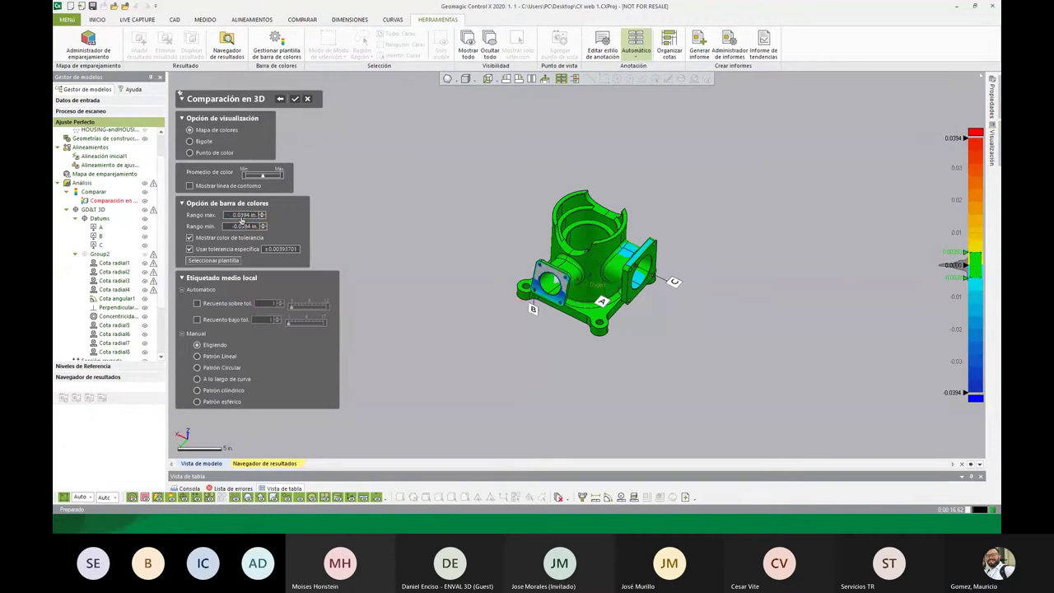
double_click(241, 214)
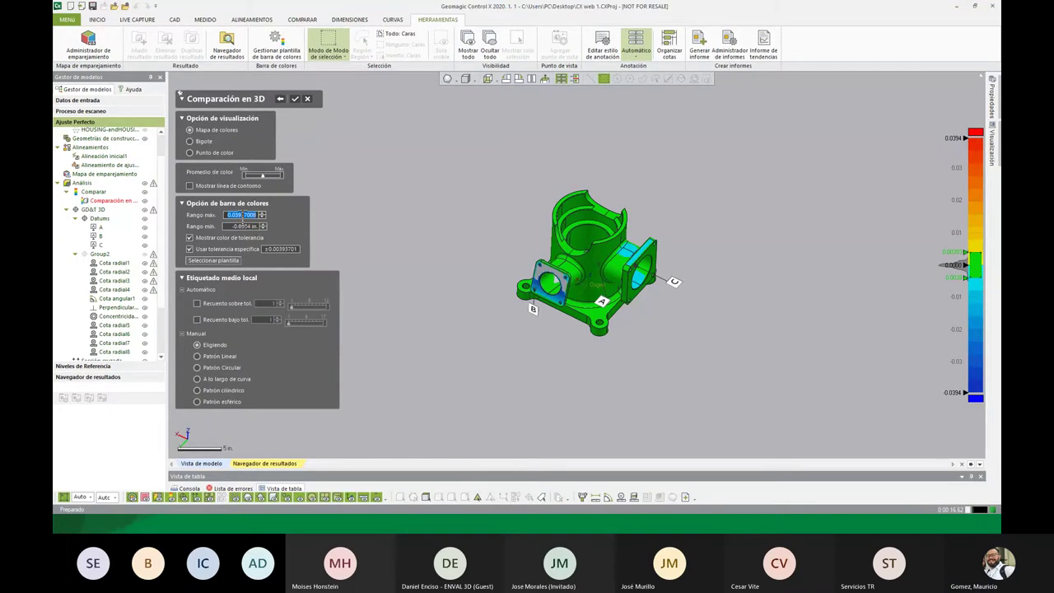
type("4")
double_click(240, 214)
key("Return")
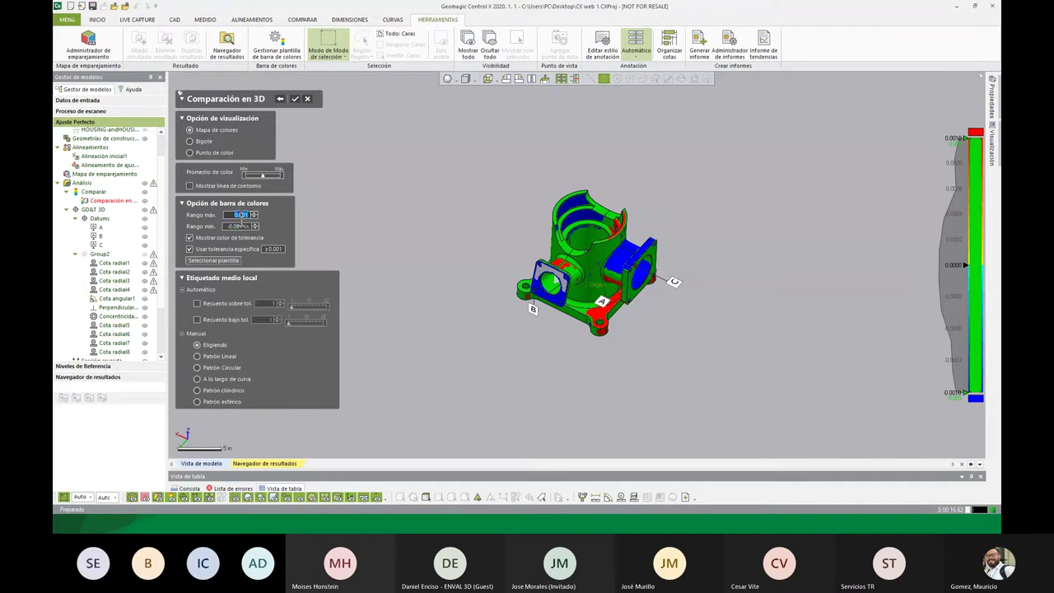
double_click(240, 215)
type("0.01")
key("Return")
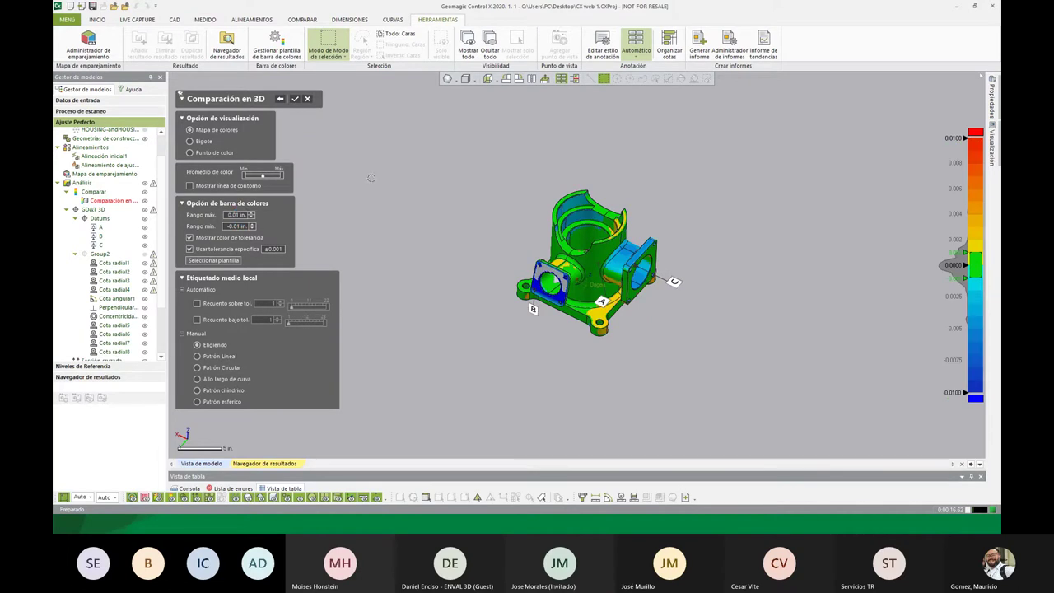
left_click(295, 98)
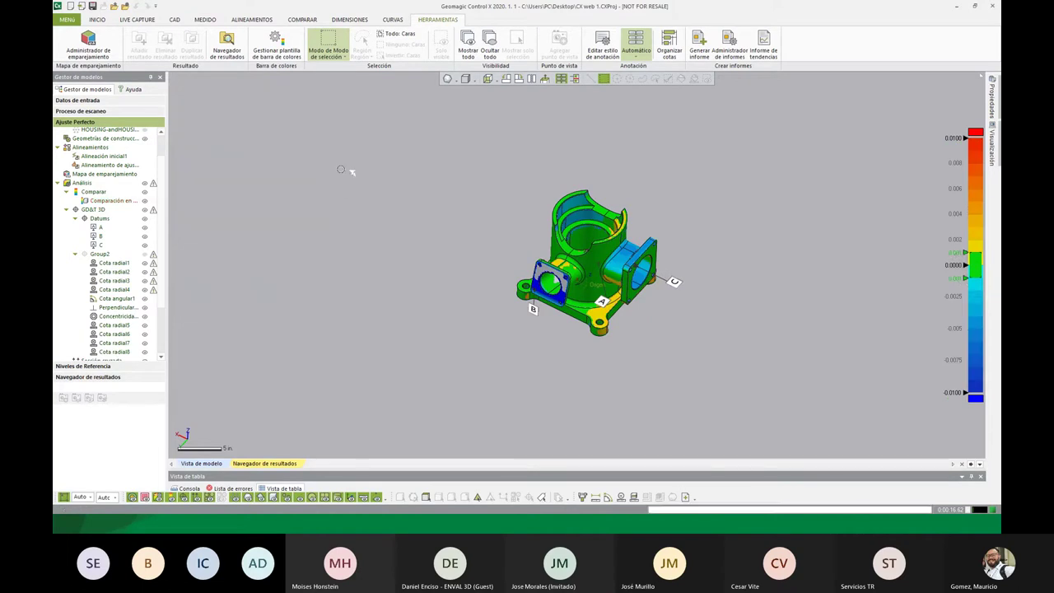
- Give the Niveles de Referencia Comparación en 3D1 a 0.01 in maximum range and ±0.001 tolerance
left_click(91, 366)
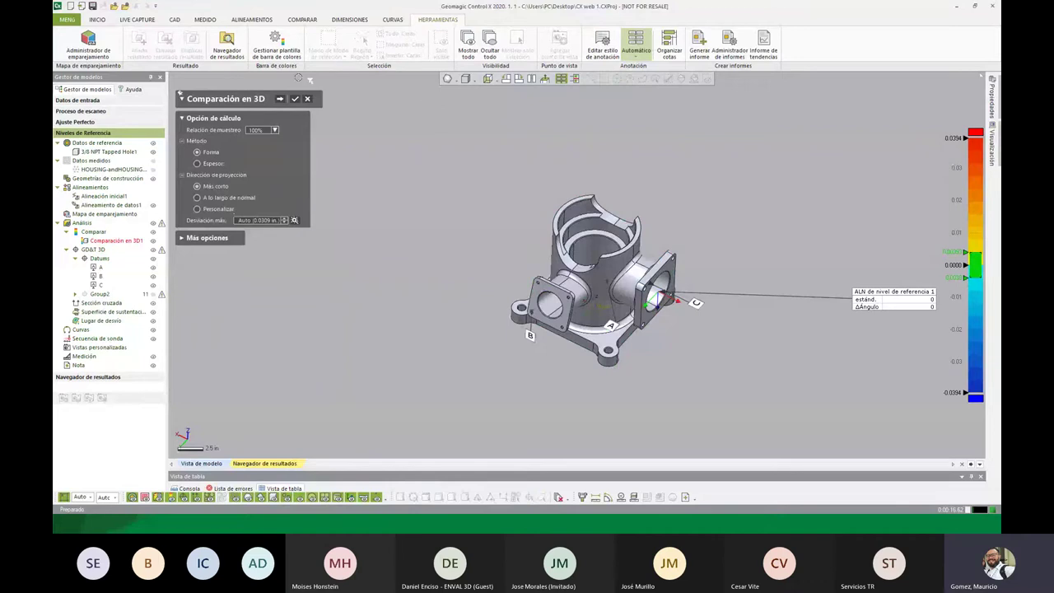
left_click(279, 98)
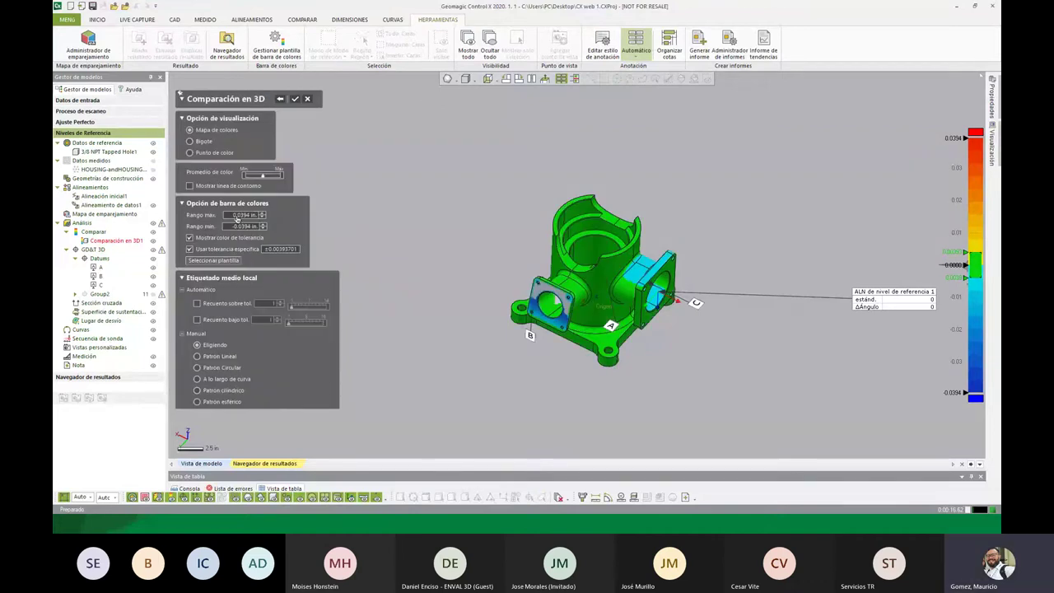
type("0.0")
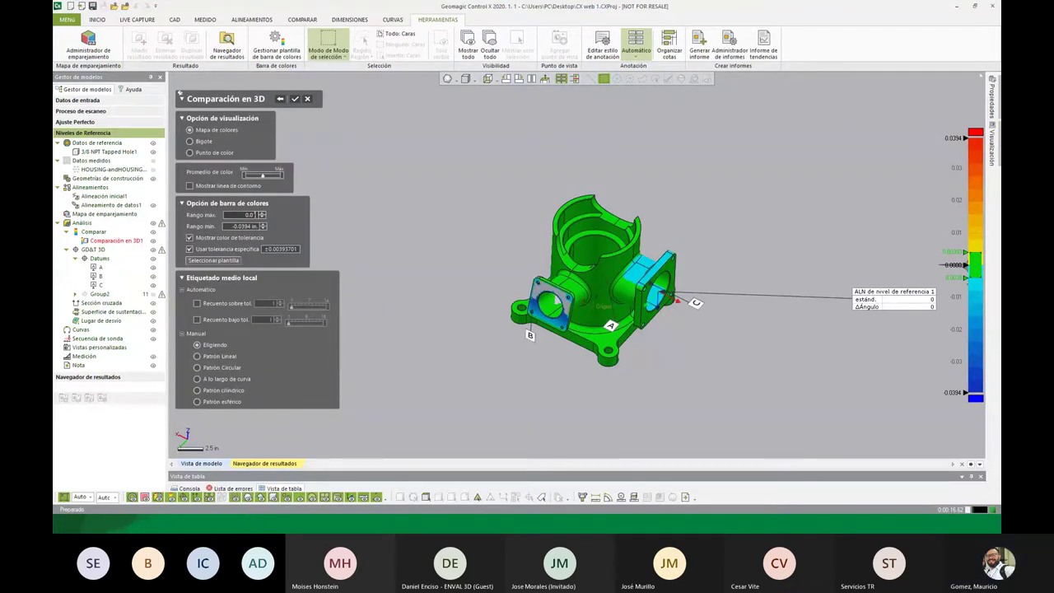
key("Return")
left_click(236, 215)
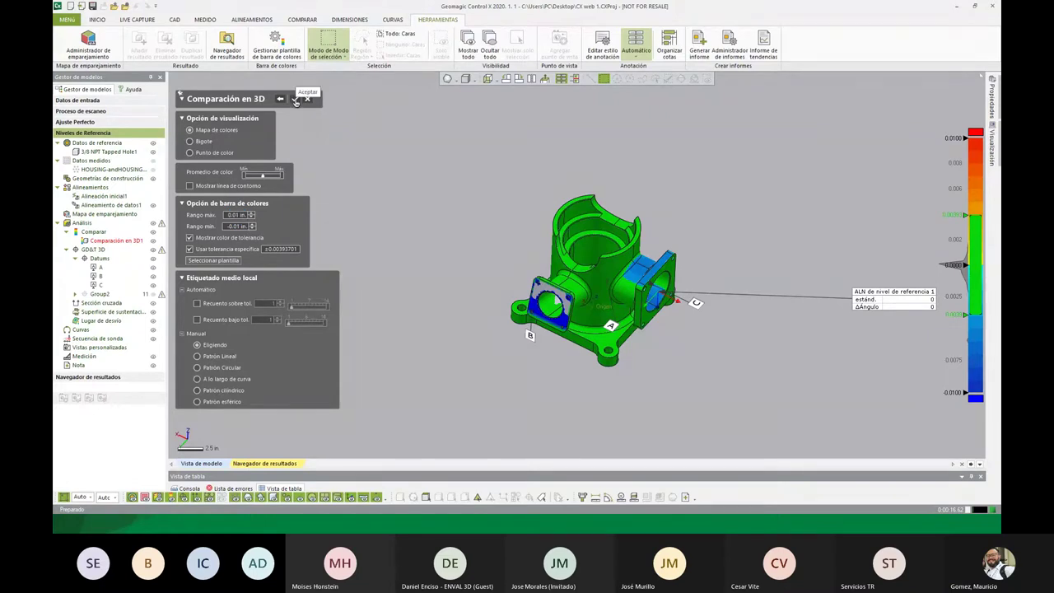
left_click(227, 214)
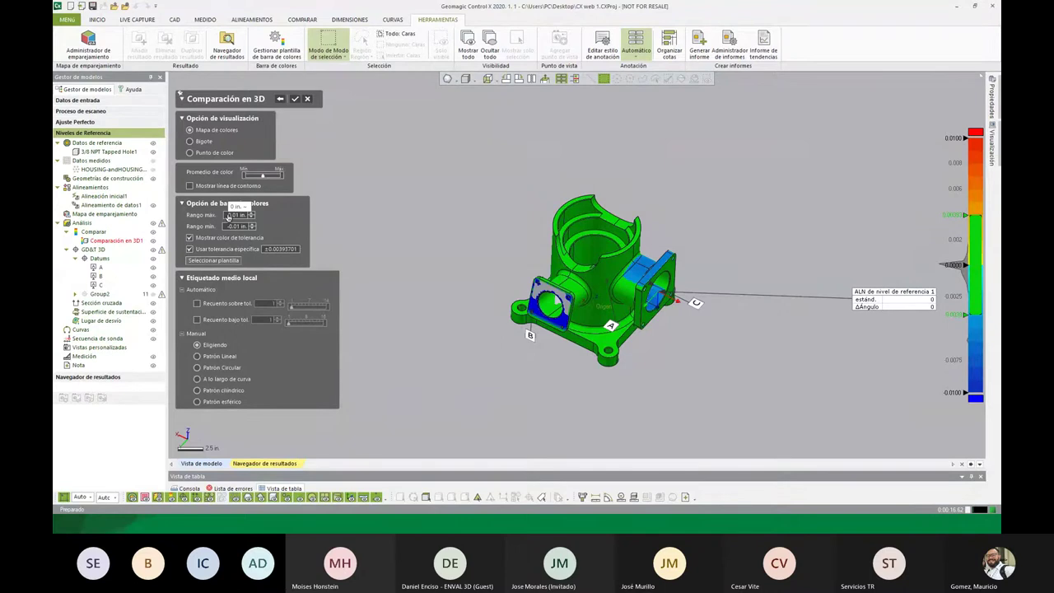
double_click(279, 248)
type("0.0")
type("1")
key("Return")
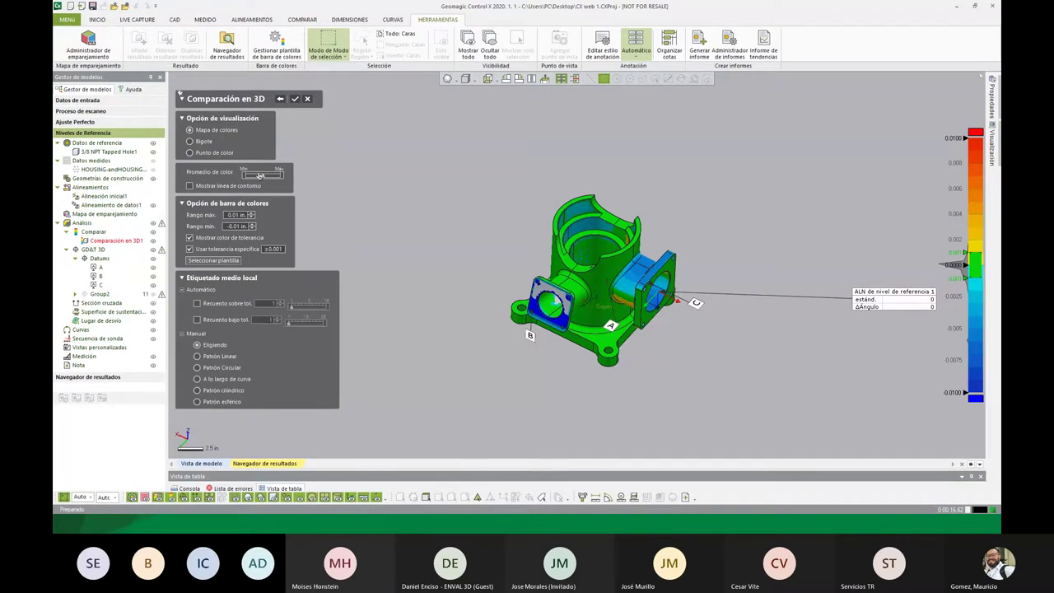
left_click(296, 100)
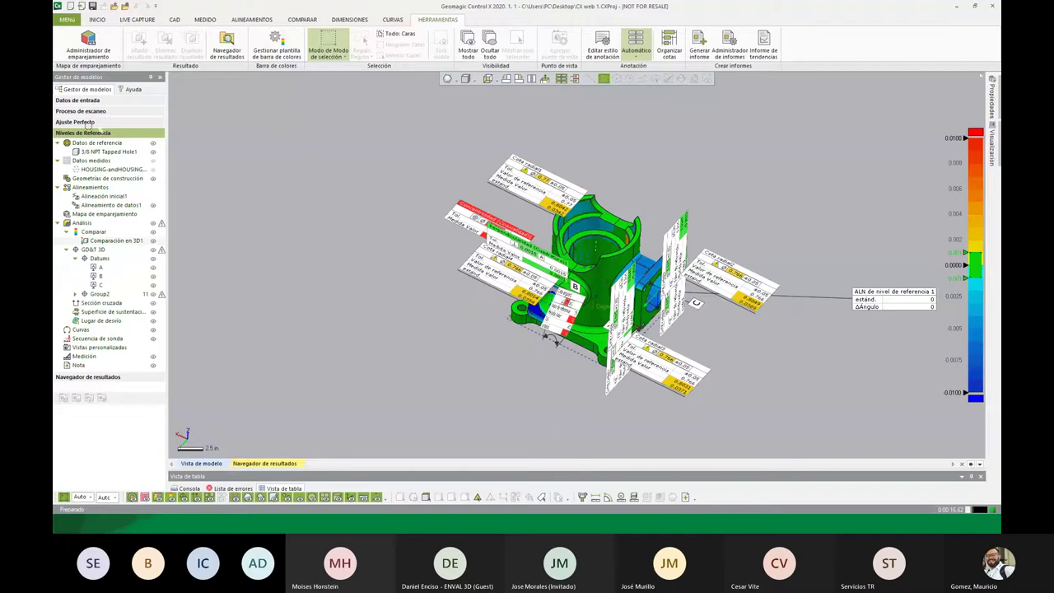
- Select the Ajuste Perfecto Comparación en 3D and review its colour bar settings
left_click(88, 122)
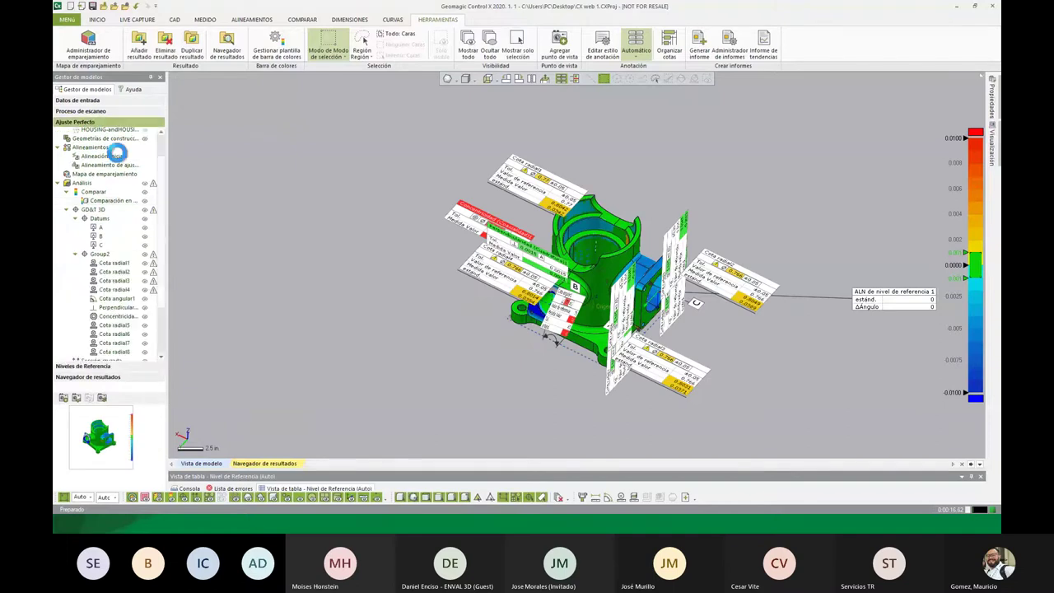
left_click(112, 201)
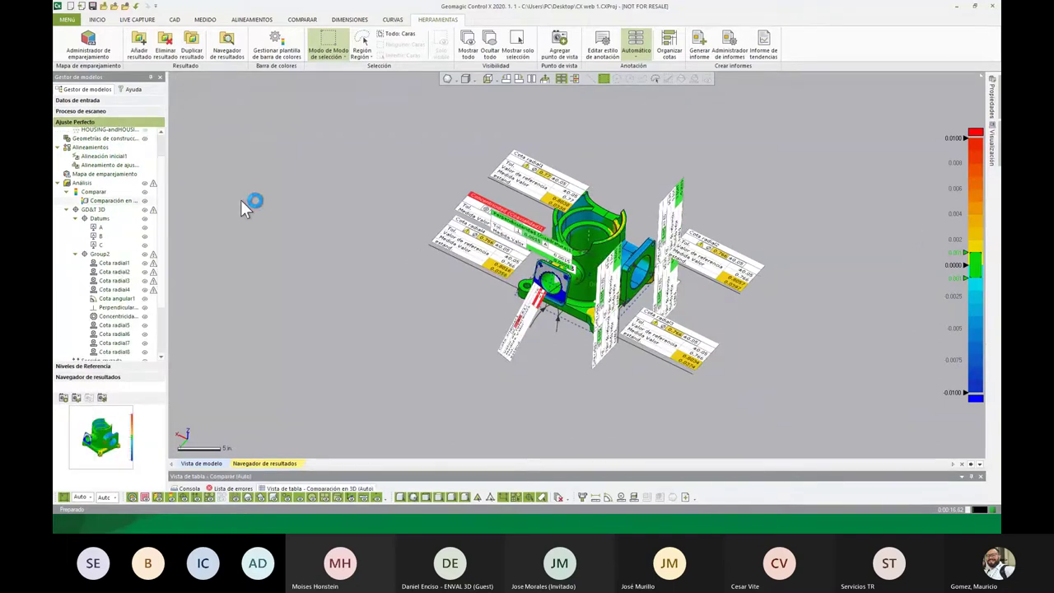
left_click(280, 99)
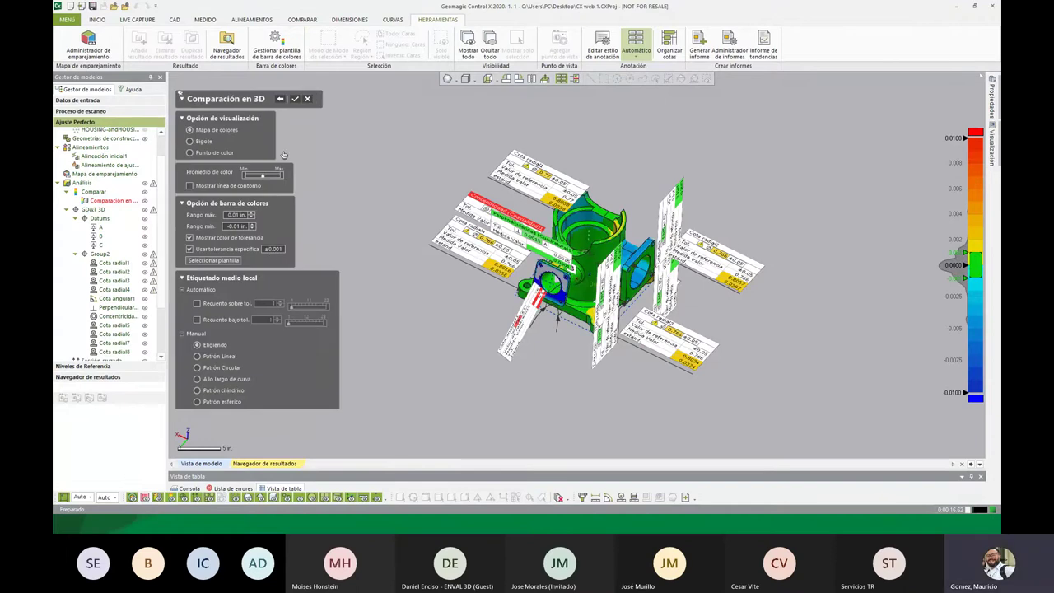
key("Return")
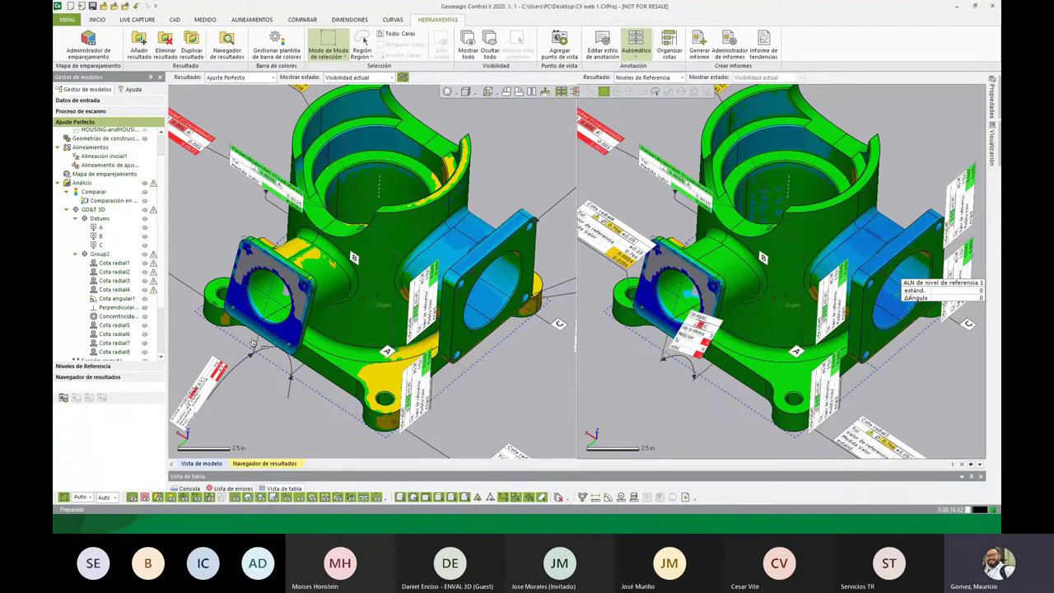
- Orbit and zoom the split viewports to compare both deviation maps
mouse_move(291, 315)
right_mouse_down()
mouse_move(444, 265)
mouse_move(358, 278)
right_mouse_up()
scroll(444, 264, "down", 2)
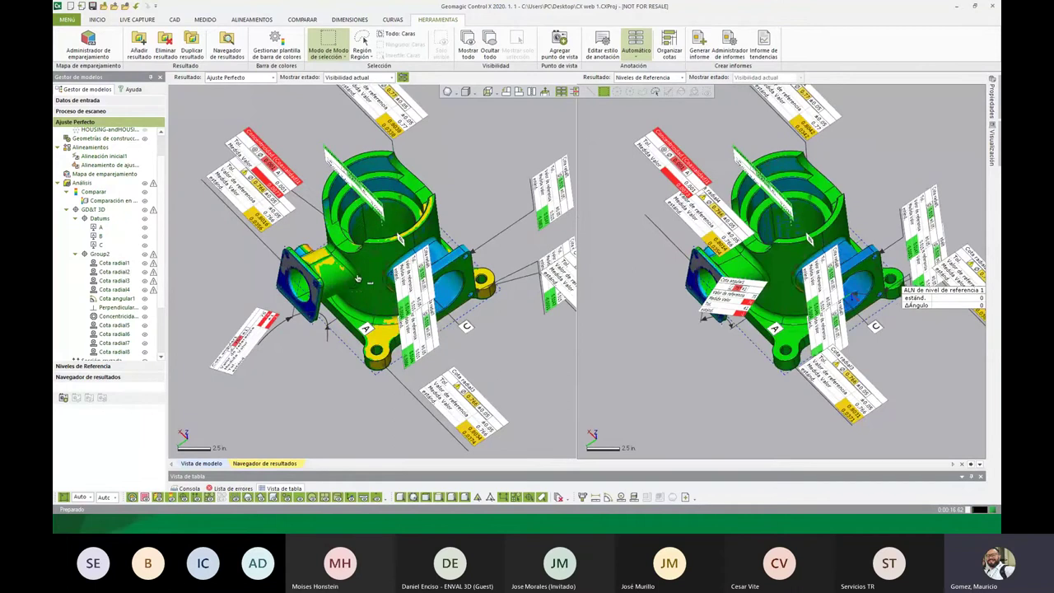
right_click_drag(358, 278, 305, 362)
scroll(305, 362, "up", 1)
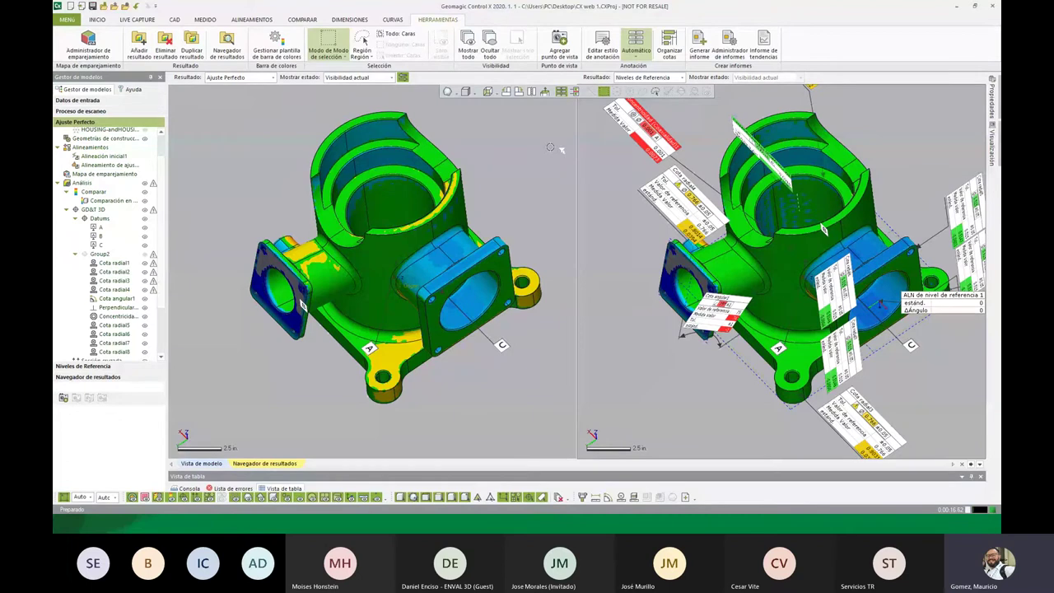
mouse_move(559, 149)
right_mouse_down()
mouse_move(509, 152)
mouse_move(480, 192)
right_mouse_up()
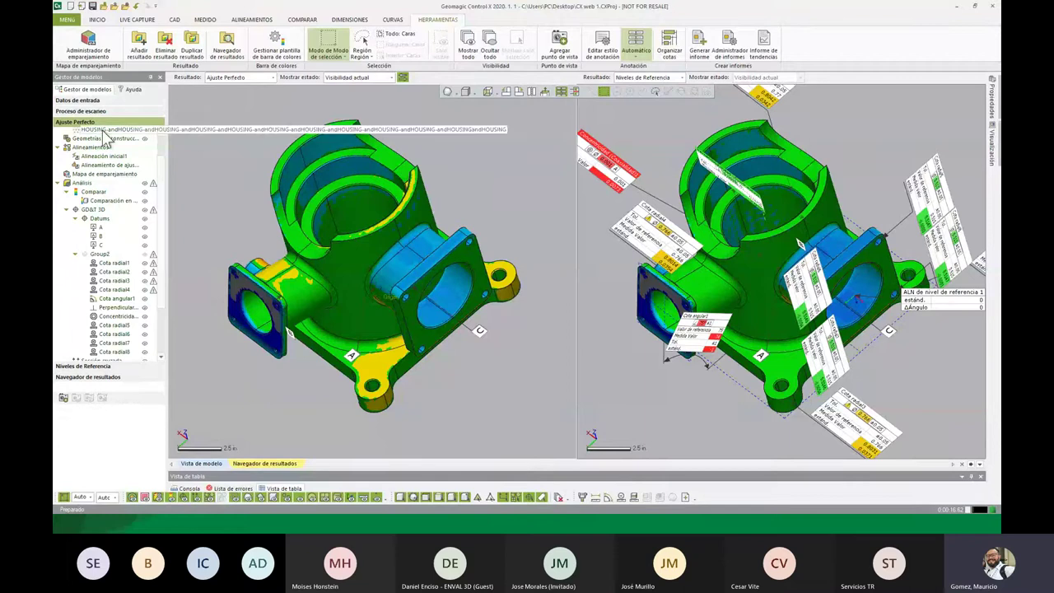
- Start an inspection report on the Ajuste Perfecto result with its Comparación en 3D1
left_click(699, 46)
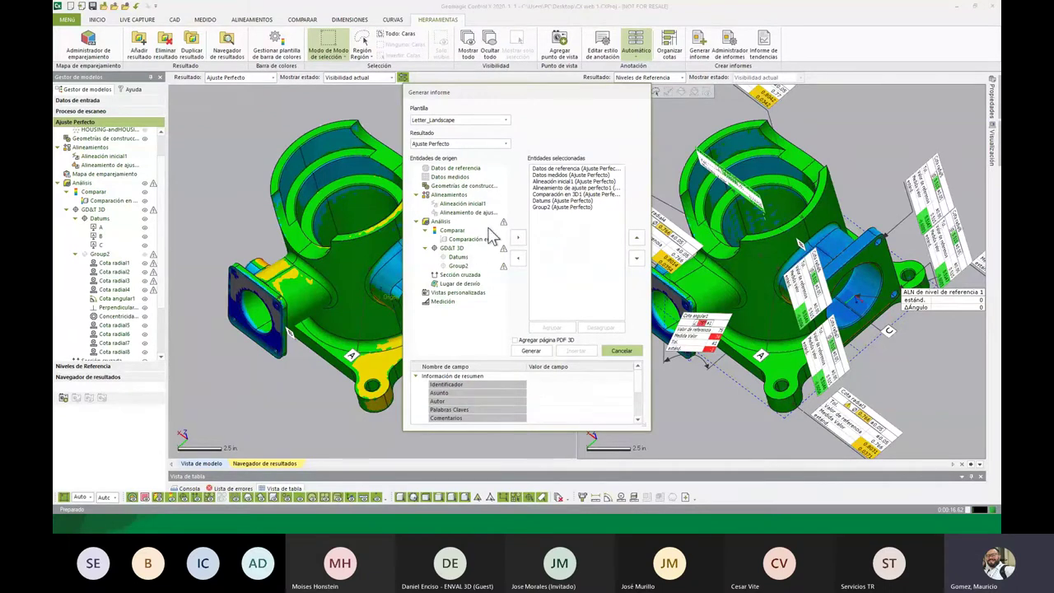
left_click(473, 239)
left_click(542, 174)
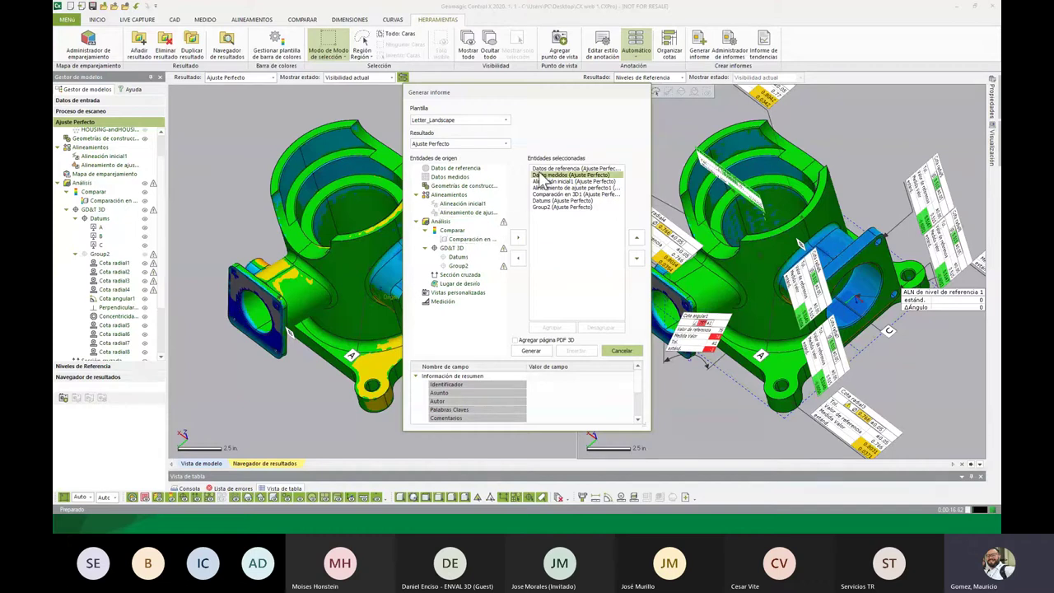
left_click(438, 142)
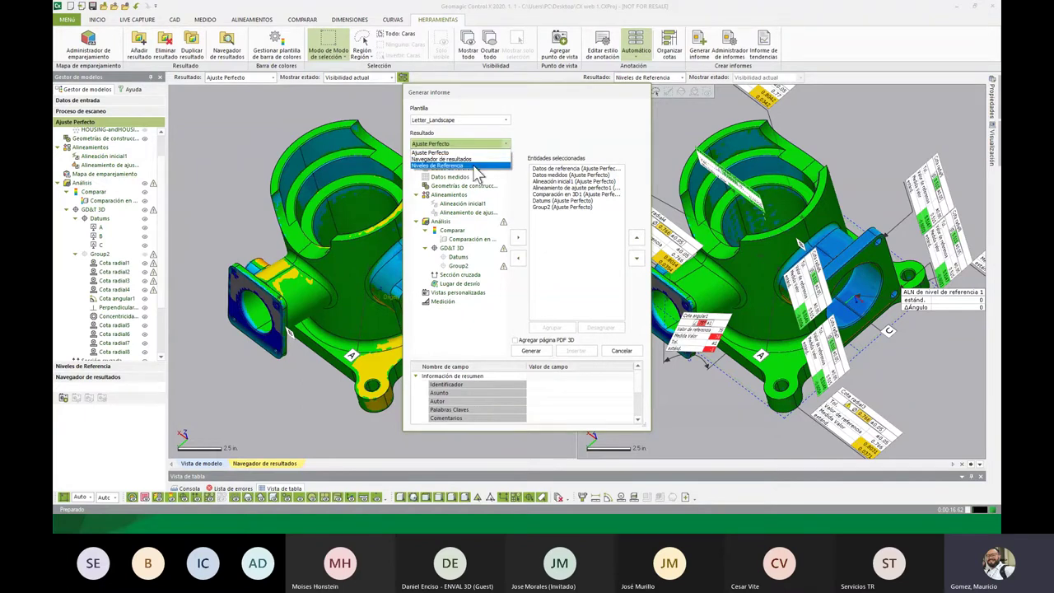
left_click(475, 145)
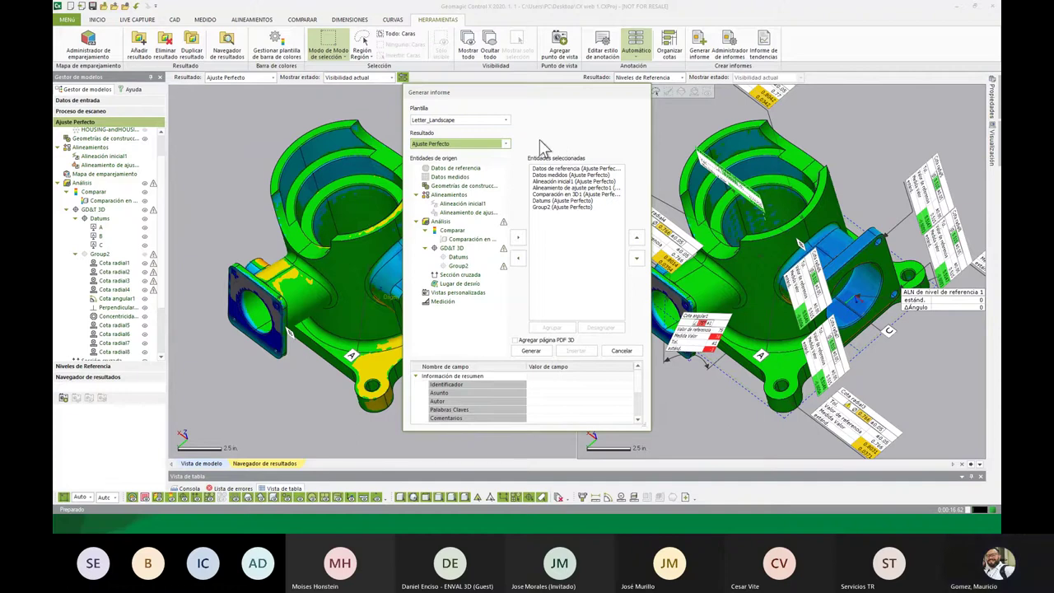
- Remove the reference data, alignment, Datums and Group2 entries from the report contents
left_click(558, 168)
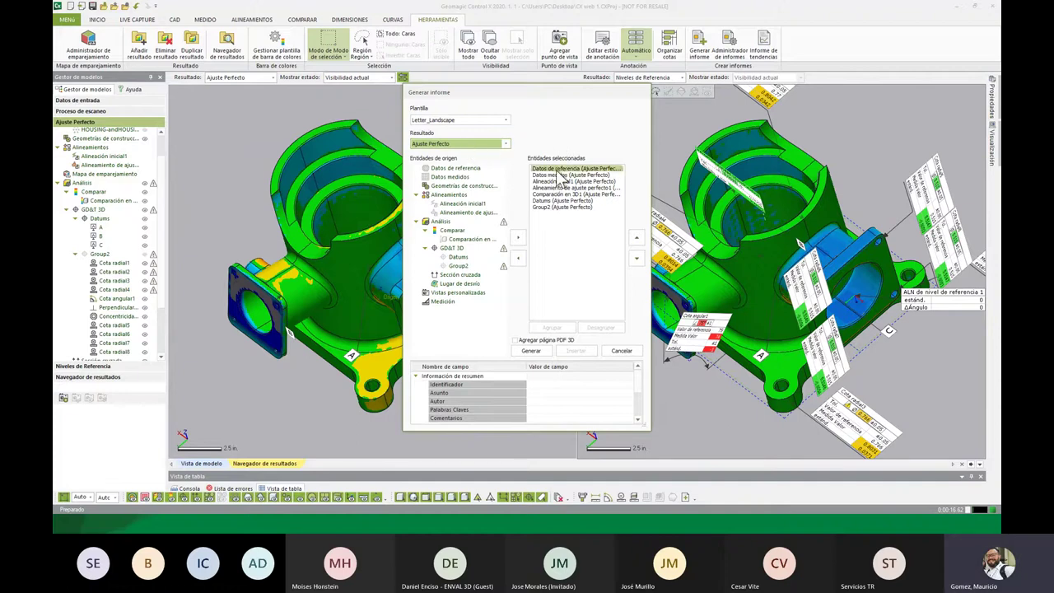
left_click(520, 234)
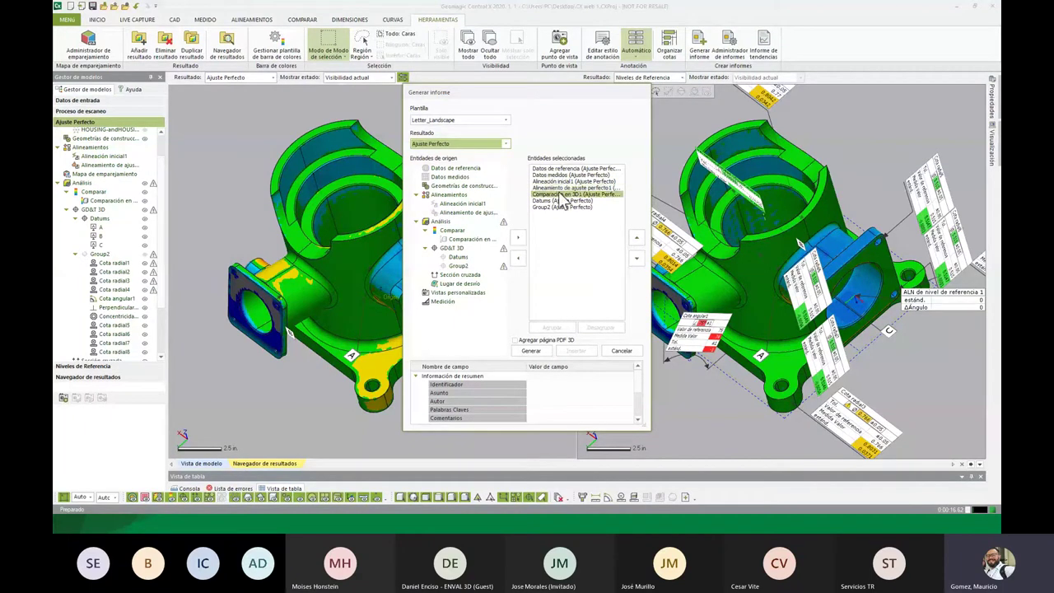
left_click(568, 168)
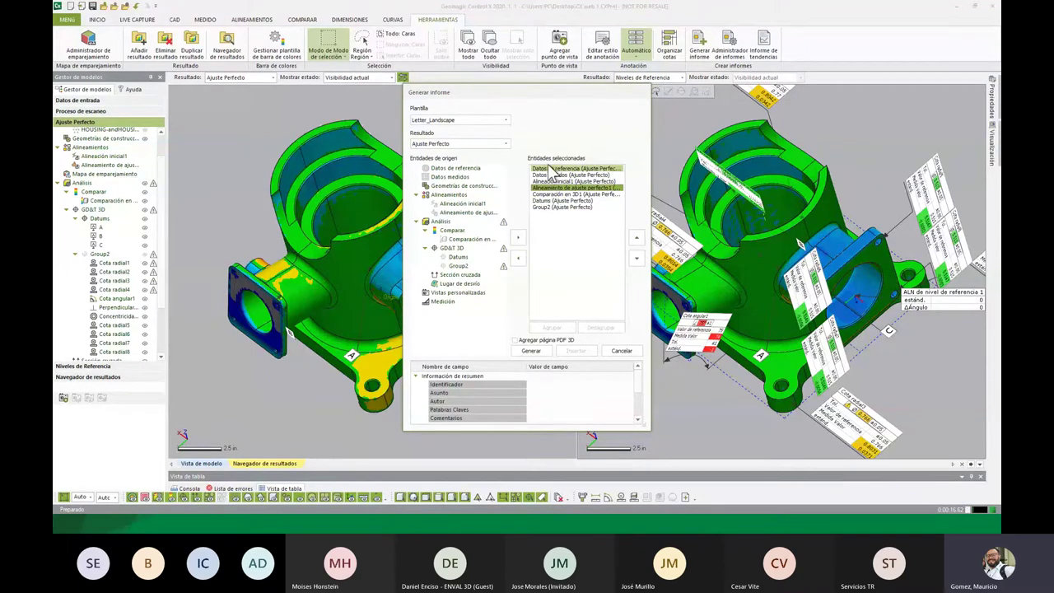
left_click(550, 171, "shift")
left_click(518, 258)
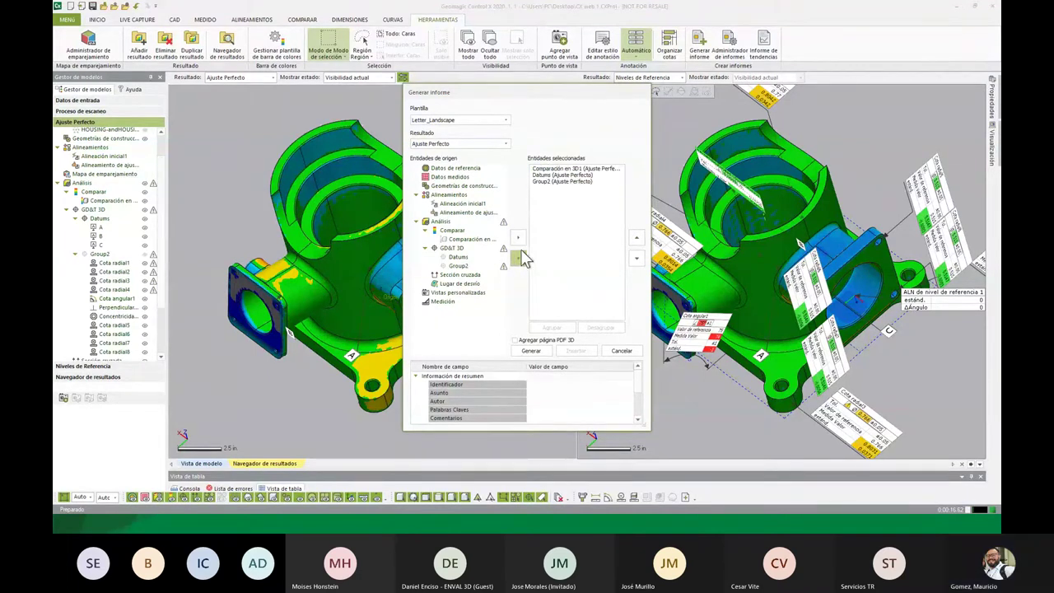
left_click(548, 182, "shift")
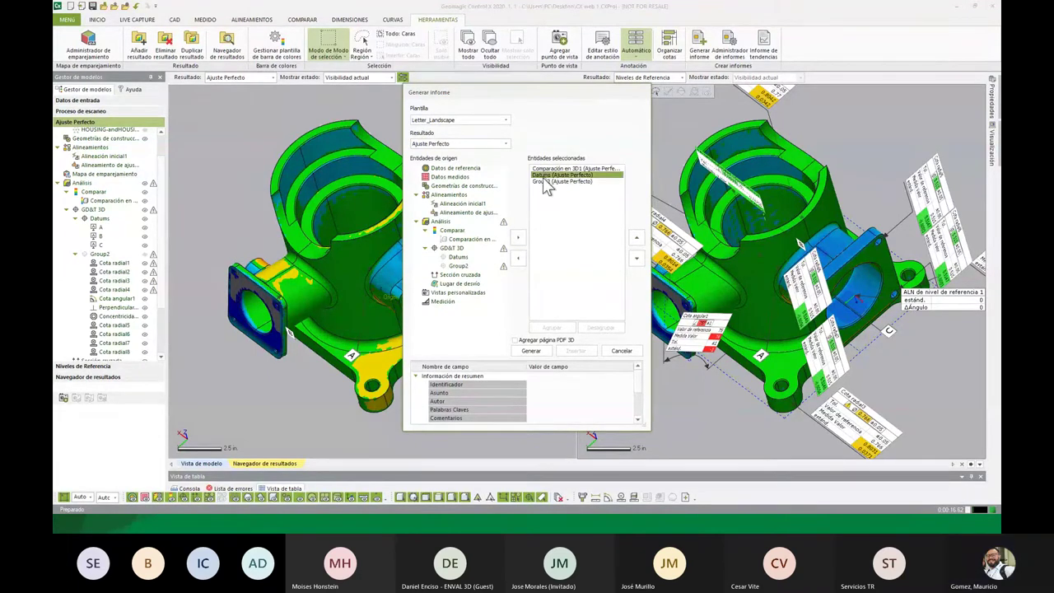
left_click(519, 258)
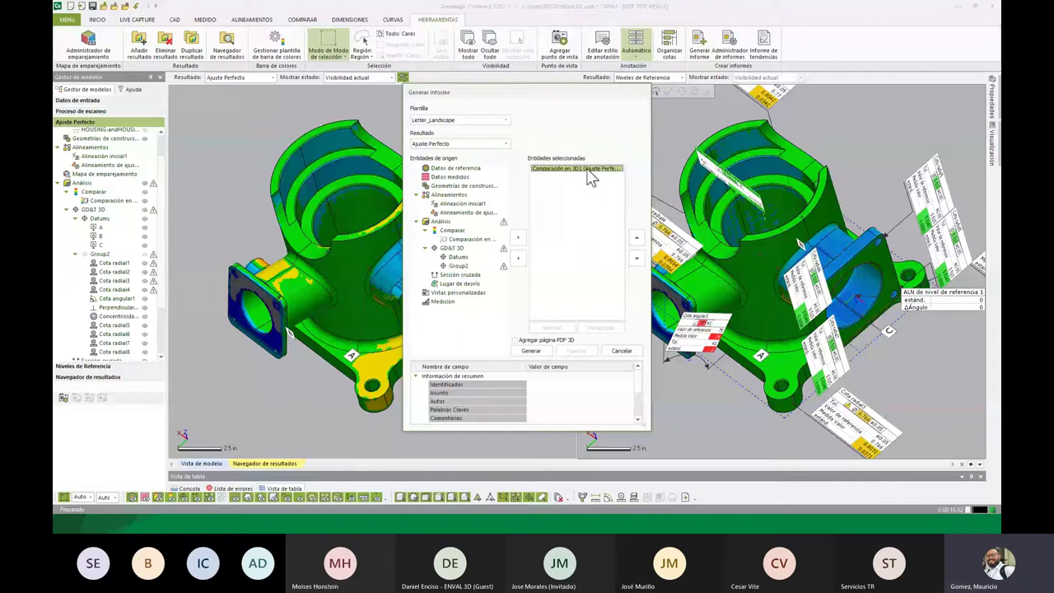
- Add Niveles de Referencia's Comparación en 3D1 to the report and generate it
left_click(503, 143)
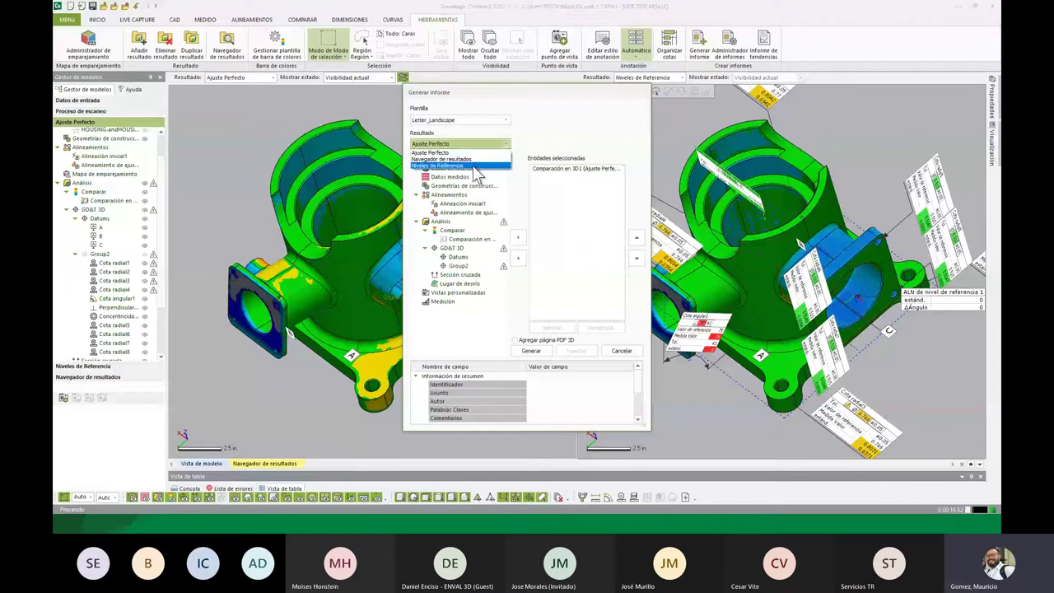
left_click(475, 169)
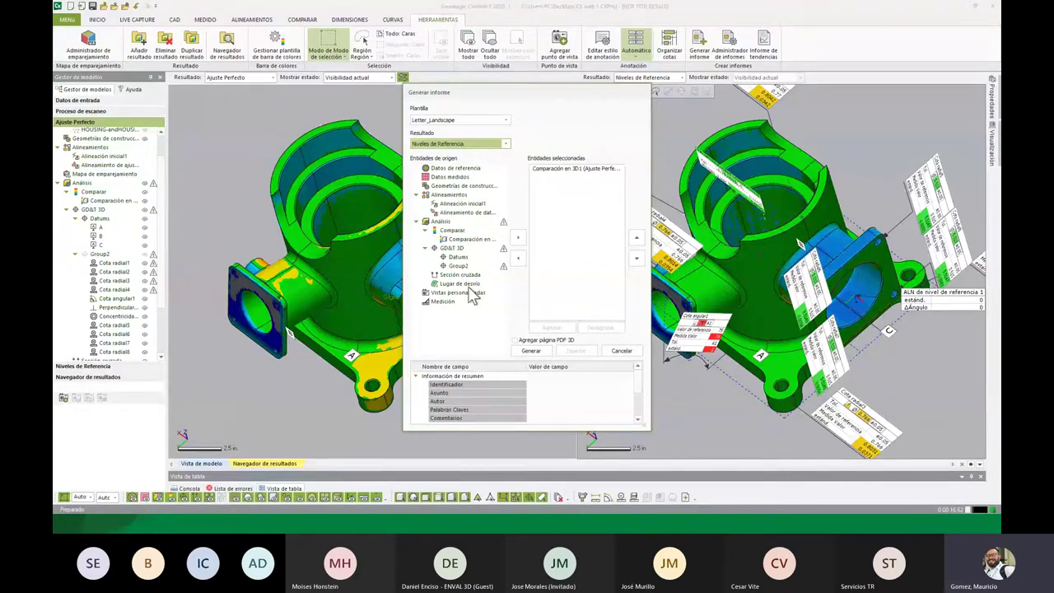
left_click(461, 241)
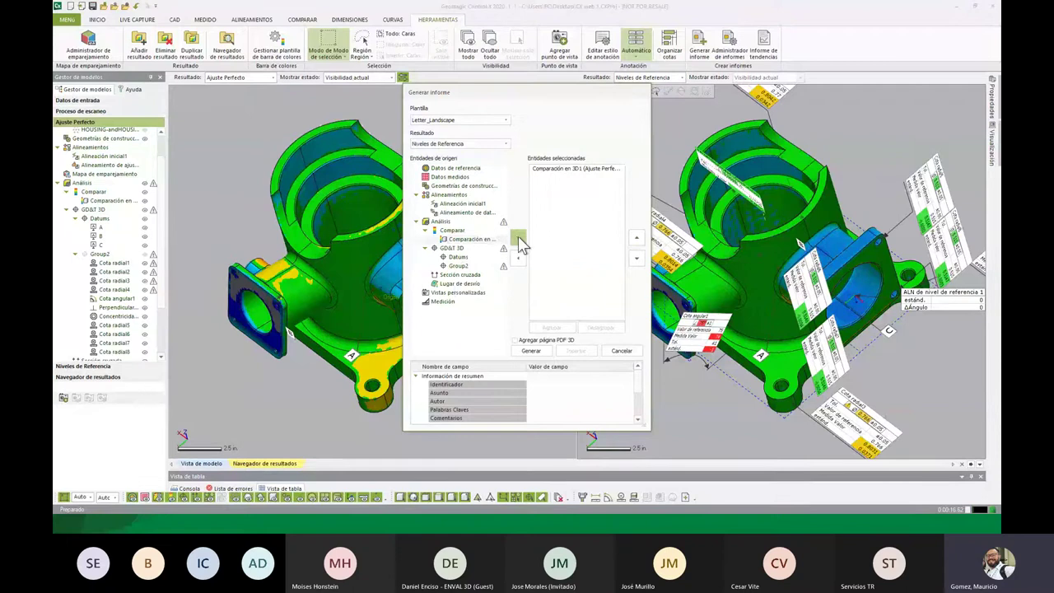
left_click(518, 238)
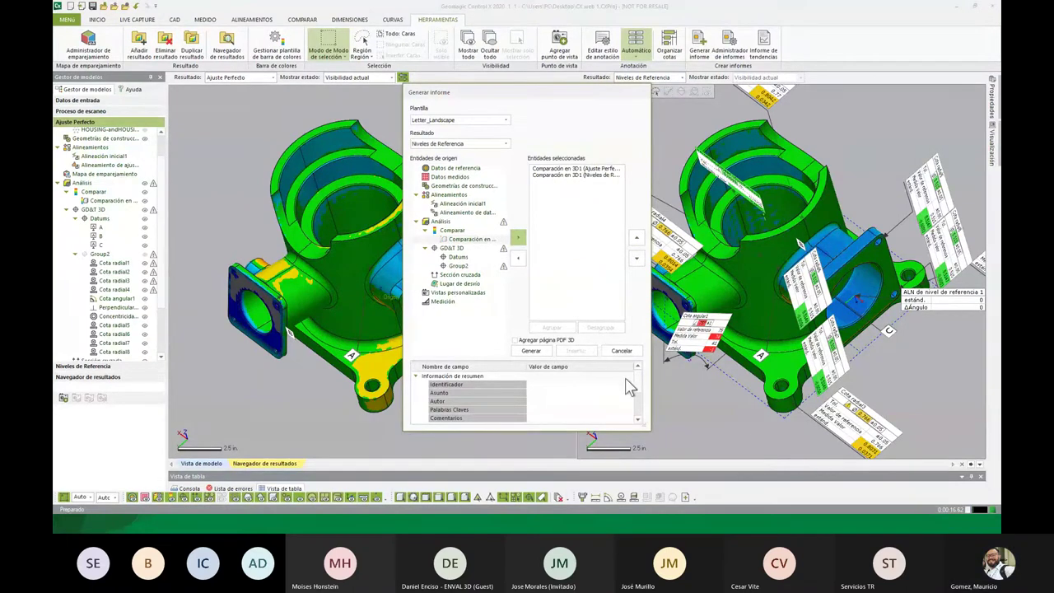
scroll(637, 404, "down", 5)
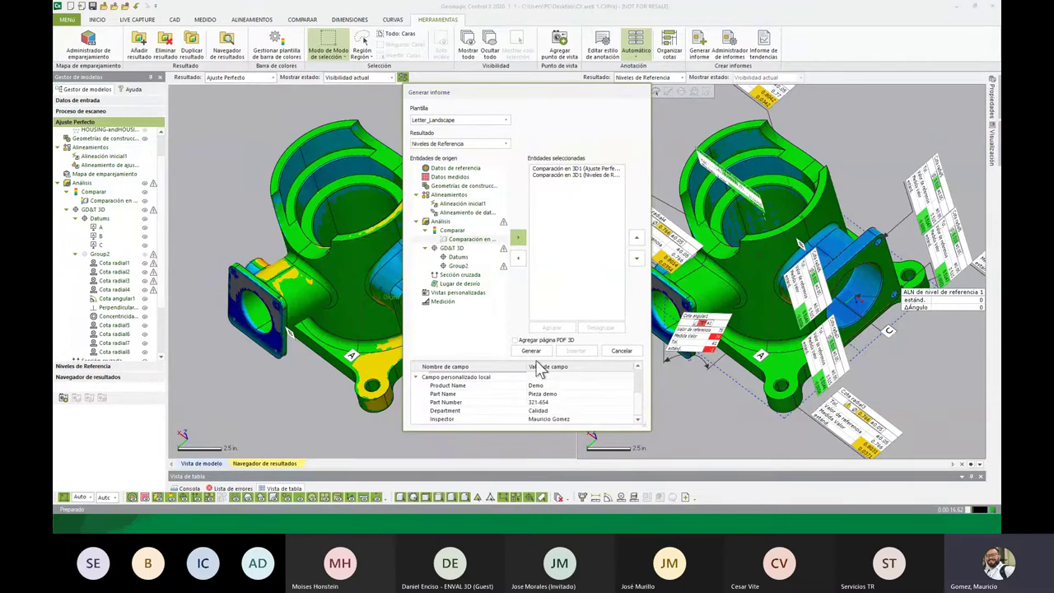
left_click(537, 352)
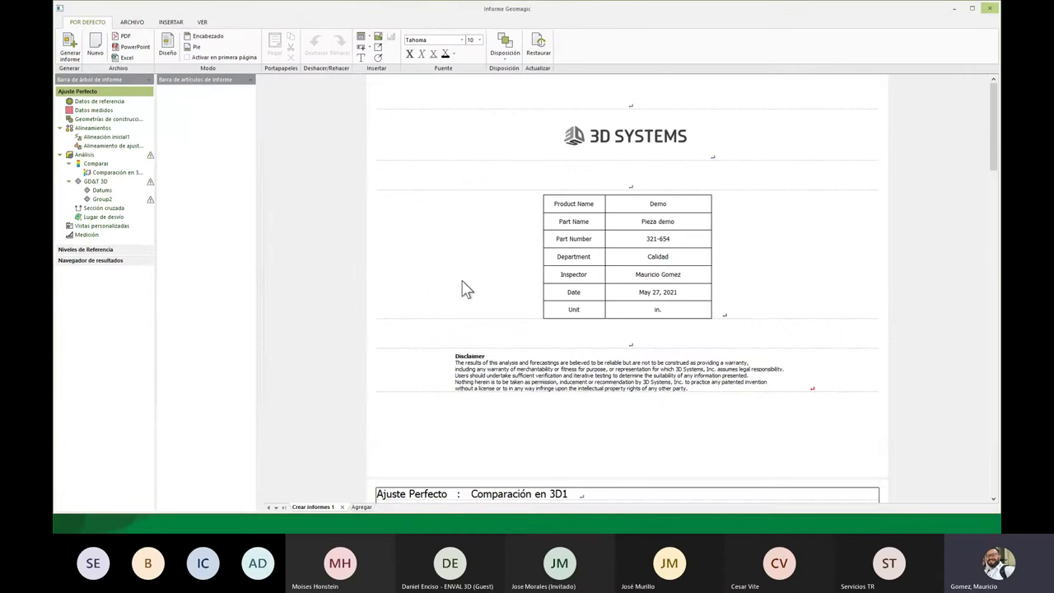
- Scroll through the Informe Geomagic pages for both Comparación en 3D1 colour maps and statistics
scroll(466, 288, "down", 2)
scroll(465, 288, "down", 2)
scroll(445, 206, "up", 1)
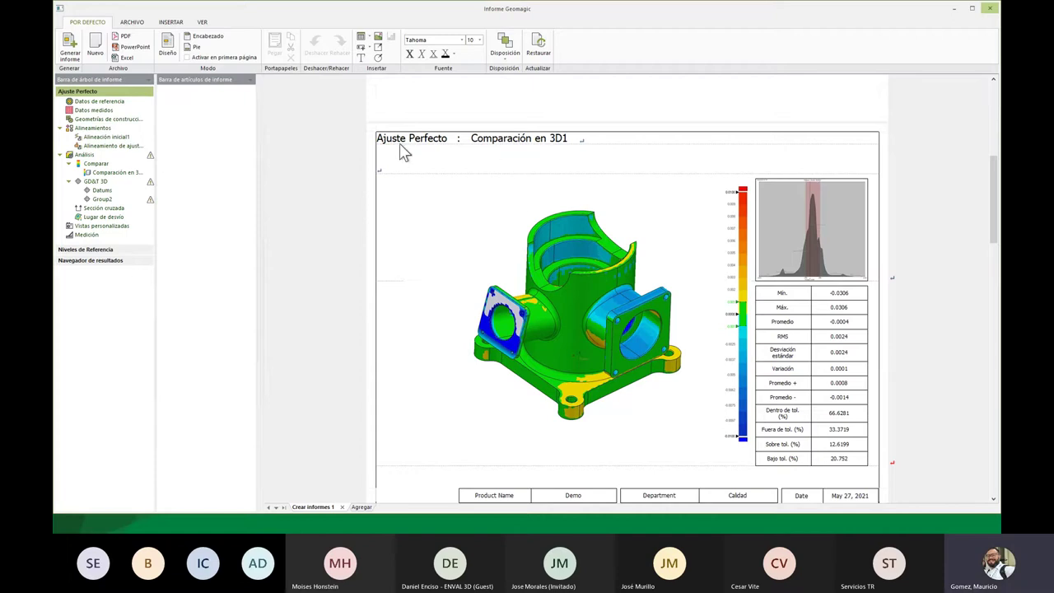
scroll(486, 183, "down", 5)
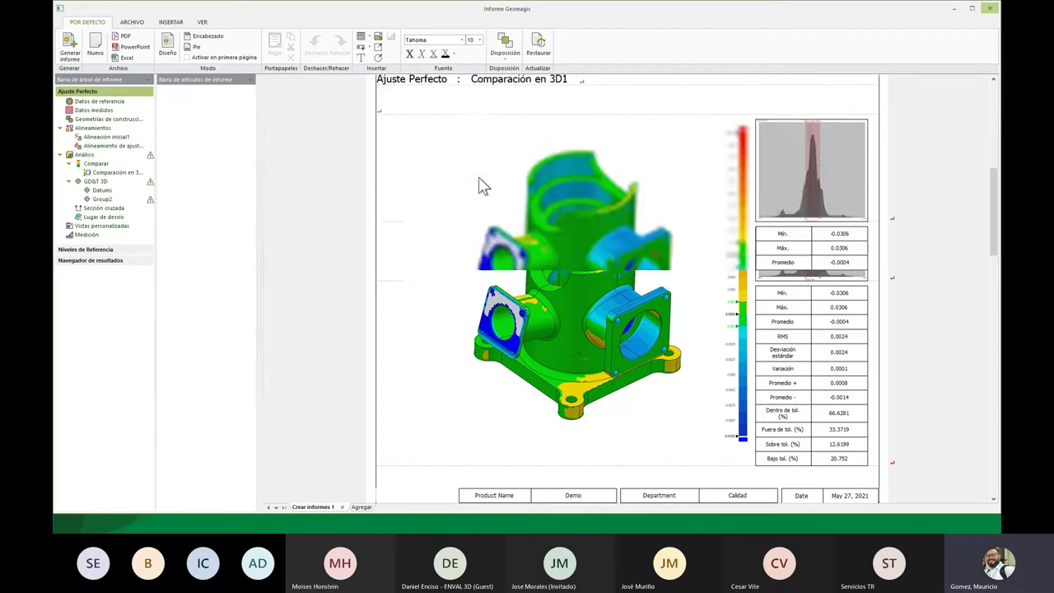
scroll(484, 185, "down", 3)
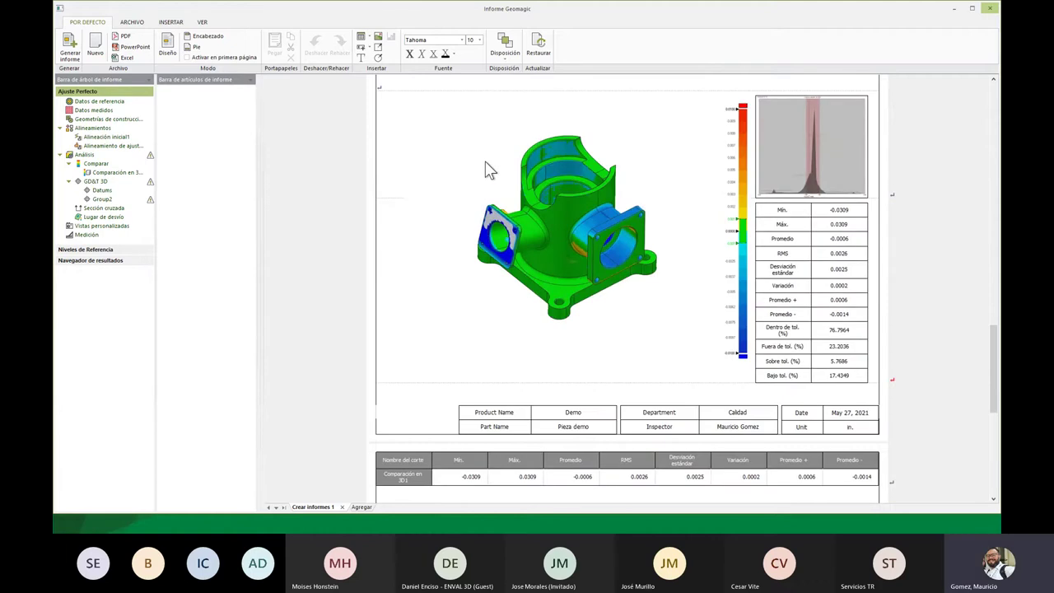
scroll(485, 170, "up", 1)
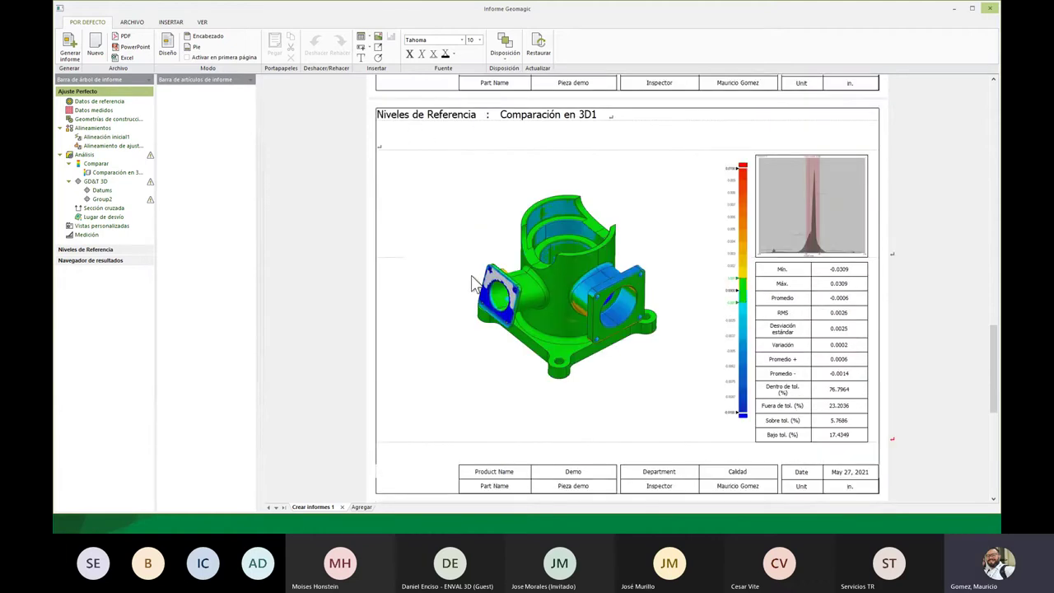
scroll(565, 272, "down", 3)
scroll(565, 272, "down", 6)
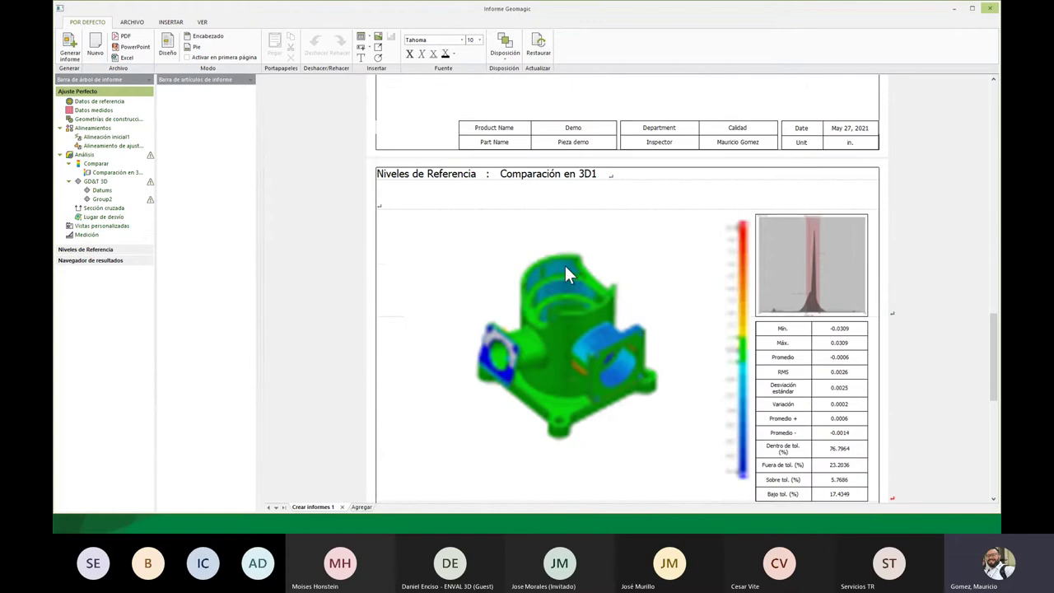
scroll(565, 265, "down", 7)
scroll(565, 265, "down", 3)
scroll(562, 265, "up", 6)
scroll(560, 264, "up", 3)
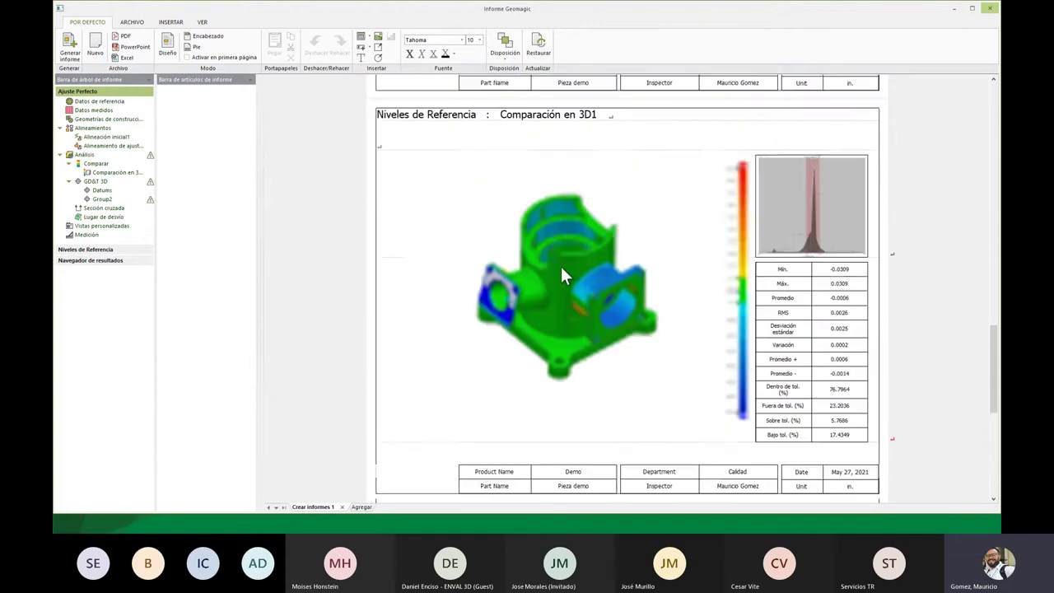
scroll(568, 273, "up", 1)
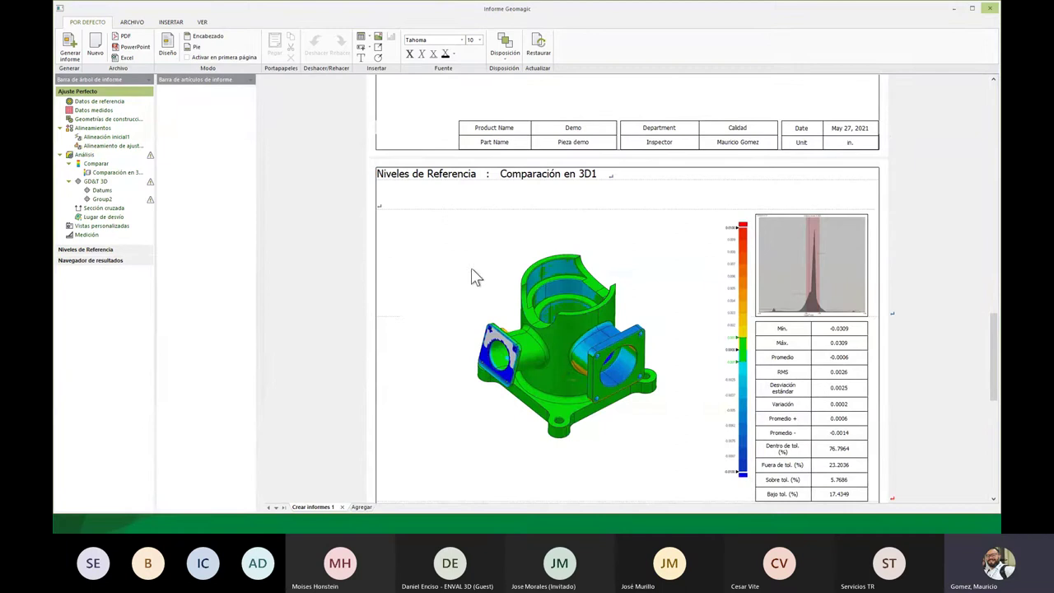
scroll(433, 231, "up", 2)
scroll(436, 247, "down", 9)
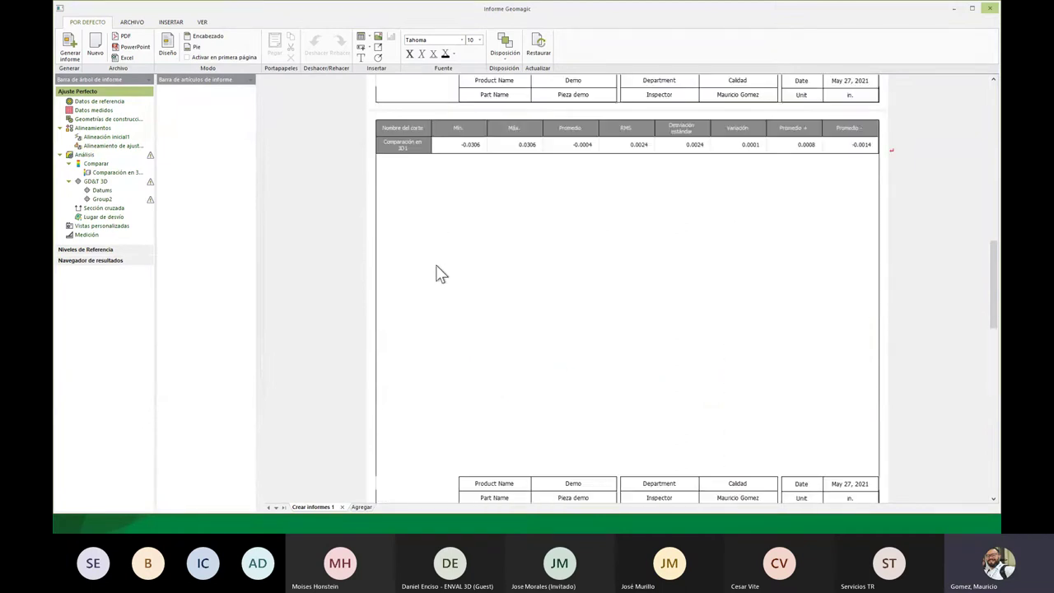
scroll(411, 222, "up", 6)
scroll(411, 223, "up", 1)
scroll(412, 214, "up", 1)
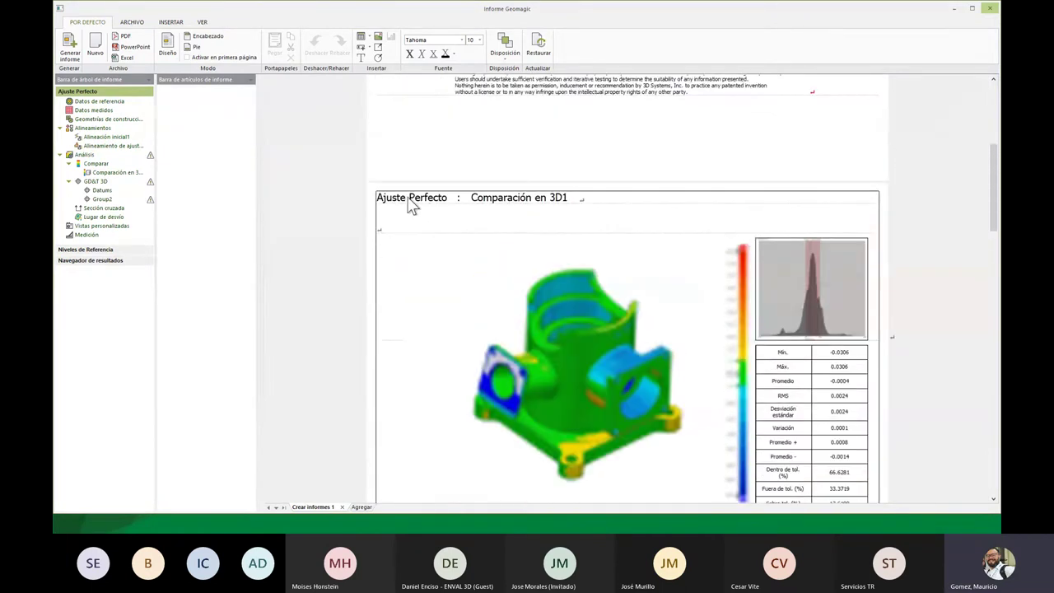
- Close the report window and orbit the Car door scan to view its other side
left_click(992, 10)
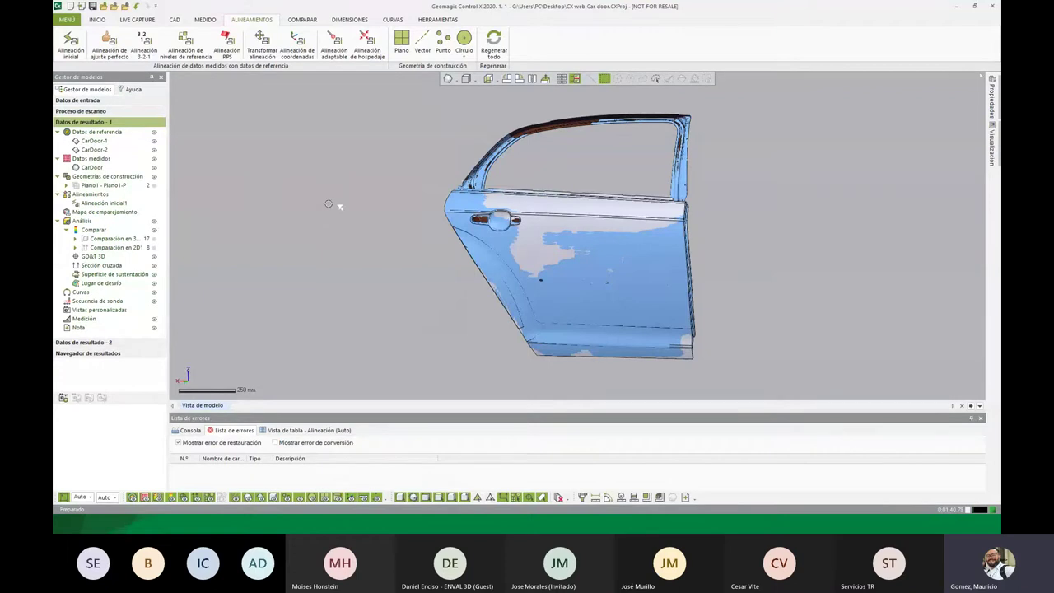
mouse_move(328, 210)
right_mouse_down()
mouse_move(196, 253)
mouse_move(278, 195)
right_mouse_up()
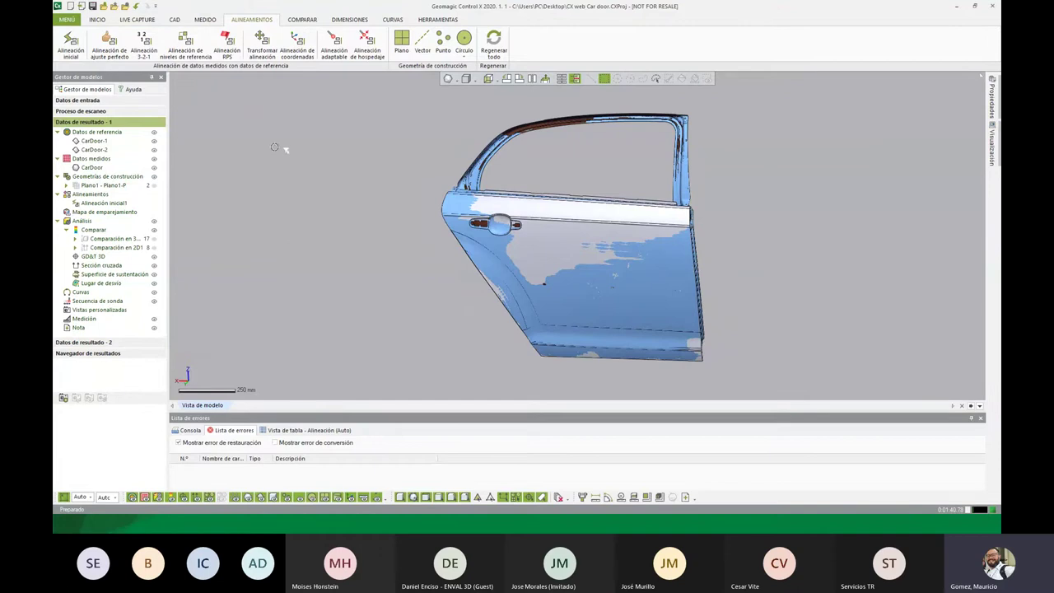
left_click(101, 21)
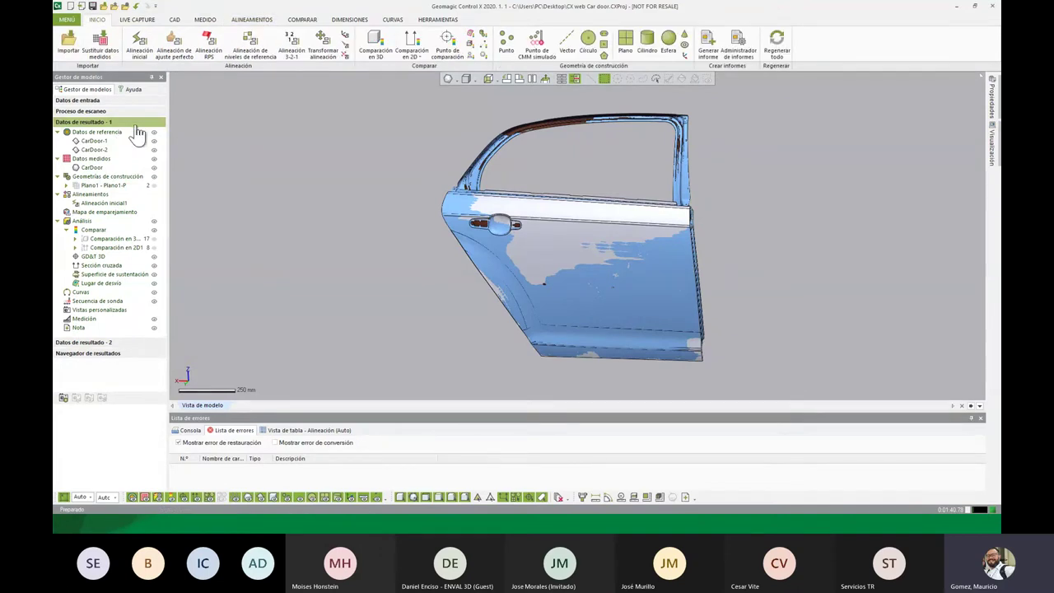
- Drag the deviation labels (0.1281, -0.1115, -0.2111, 0.1235, -0.1802, -0.3203, -0.1792) left, clear of the door
left_click(166, 49)
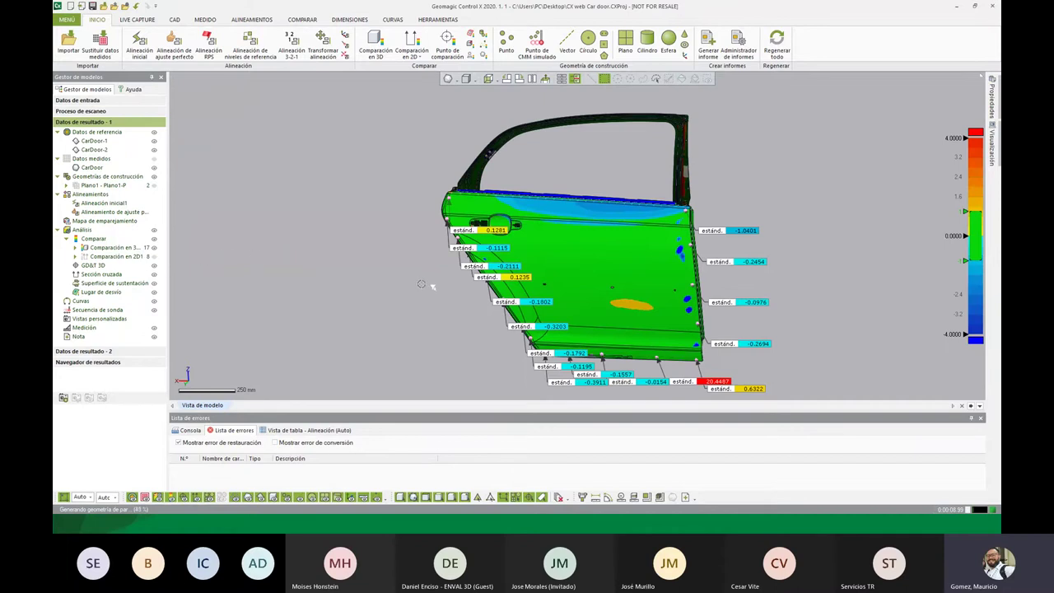
left_click_drag(488, 231, 399, 191)
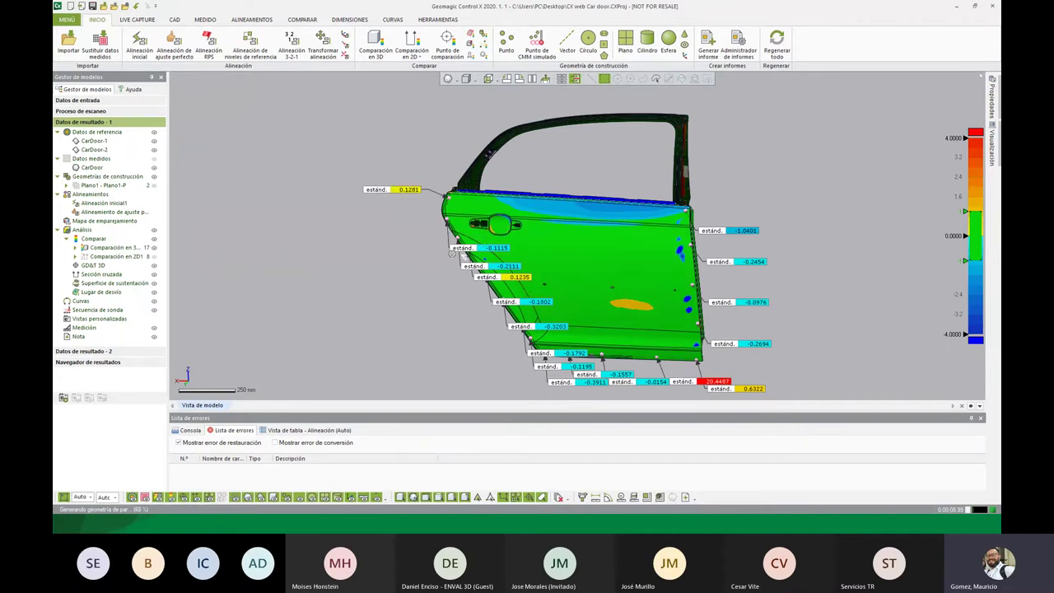
left_click_drag(485, 249, 397, 224)
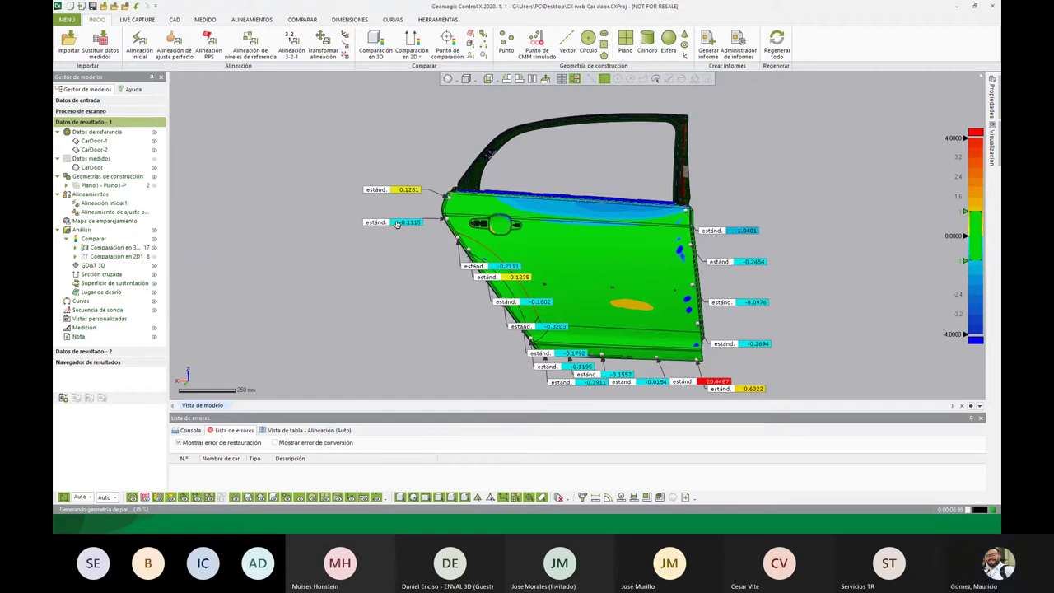
left_click_drag(505, 266, 412, 260)
left_click_drag(508, 279, 427, 284)
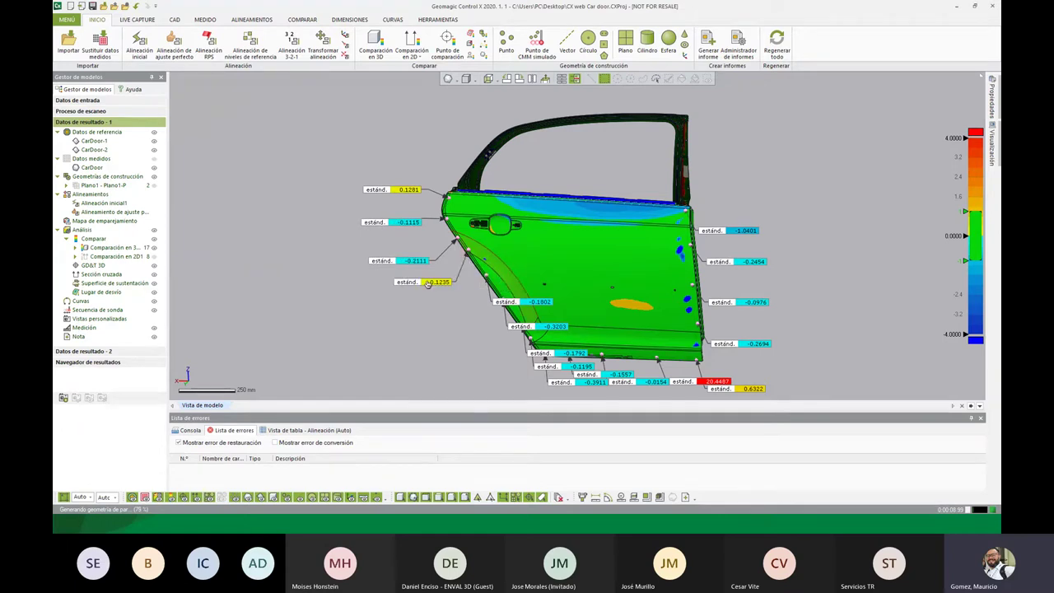
left_click_drag(527, 304, 430, 317)
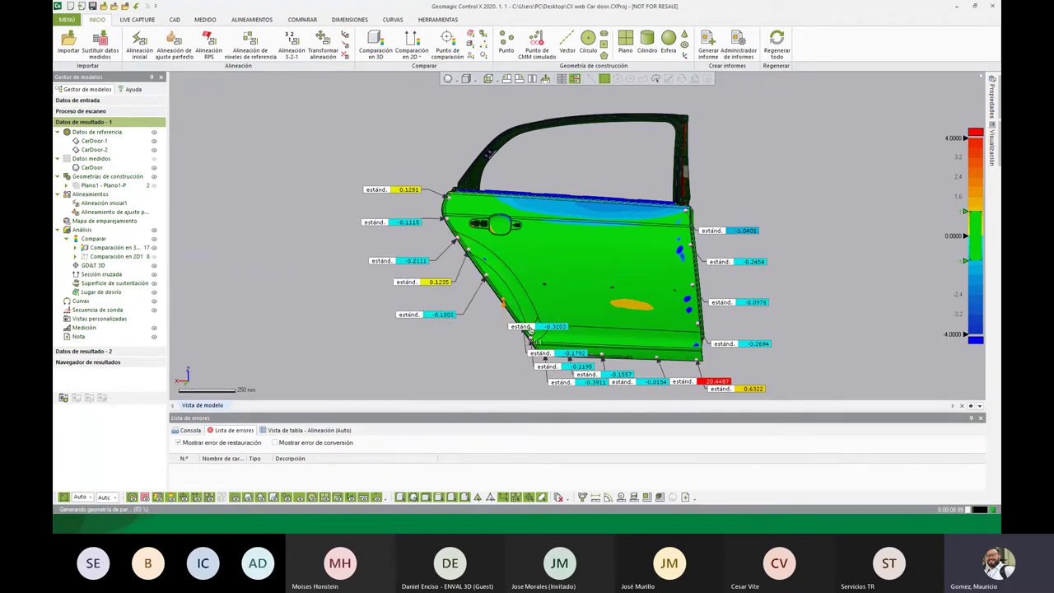
left_click_drag(531, 329, 440, 351)
left_click_drag(544, 359, 461, 370)
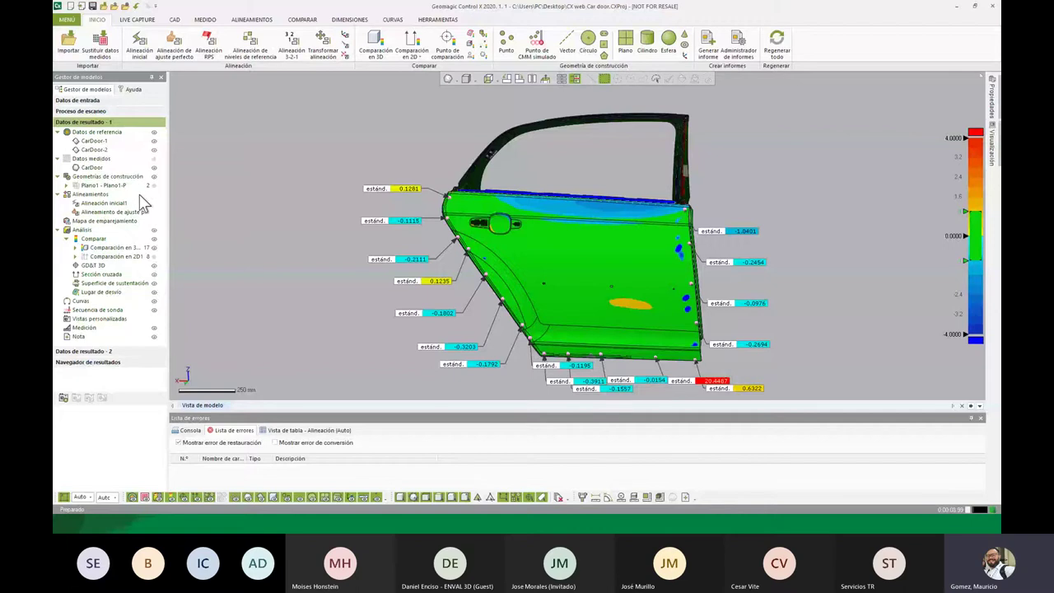
- Inspect the Comparación en 2D whiskers from several angles, then switch to Datos de resultado - 2
left_click(153, 256)
left_click(154, 247)
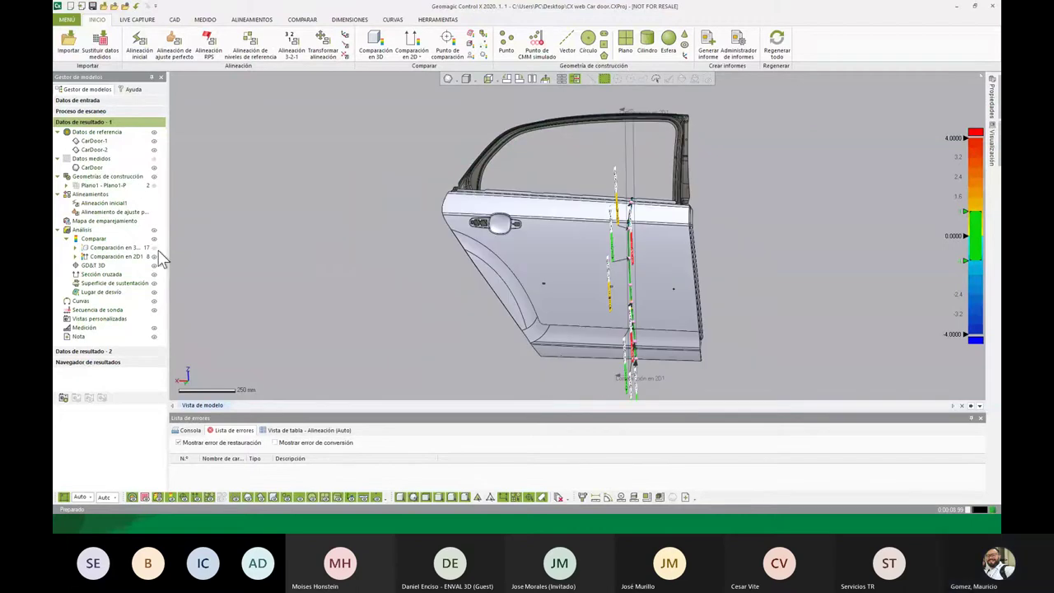
mouse_move(271, 272)
right_mouse_down()
mouse_move(381, 282)
mouse_move(405, 238)
mouse_move(466, 233)
mouse_move(500, 210)
right_mouse_up()
scroll(404, 238, "up", 3)
scroll(363, 241, "up", 2)
scroll(411, 239, "up", 3)
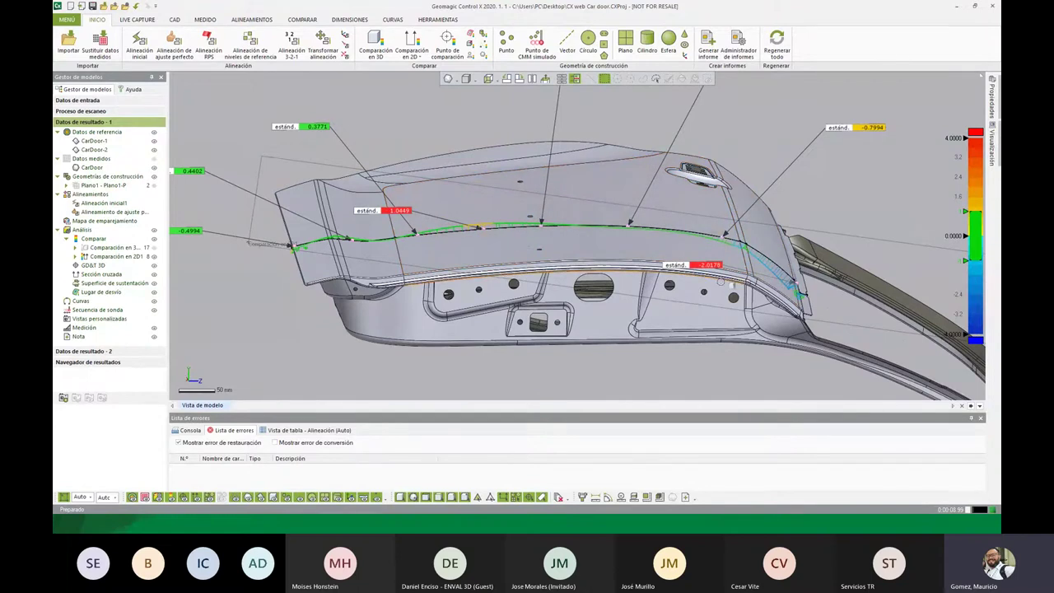
mouse_move(457, 186)
right_mouse_down()
mouse_move(432, 312)
mouse_move(436, 288)
mouse_move(690, 303)
mouse_move(445, 247)
right_mouse_up()
scroll(439, 275, "down", 3)
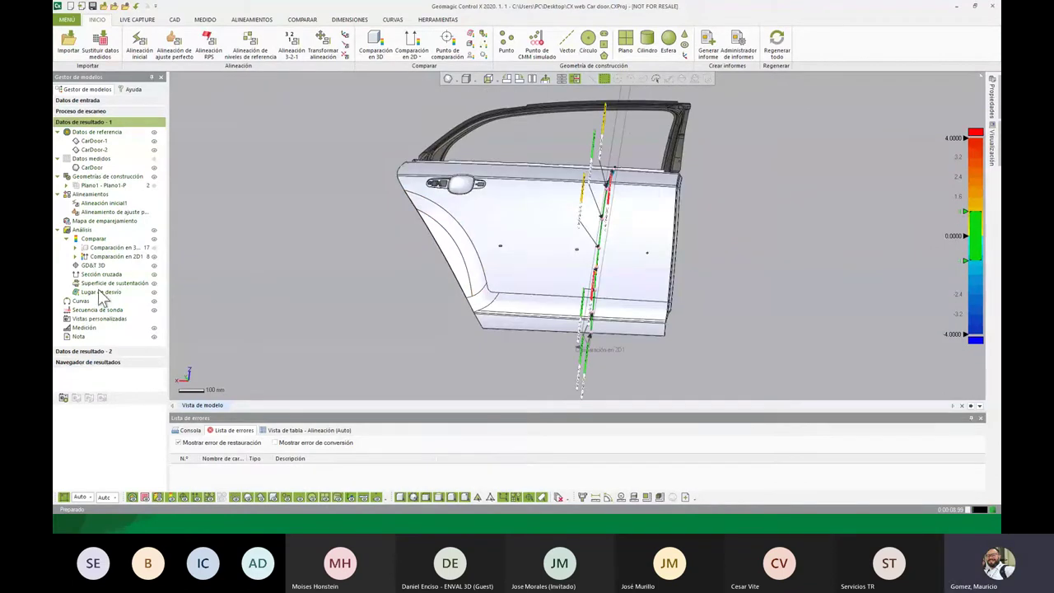
left_click(90, 352)
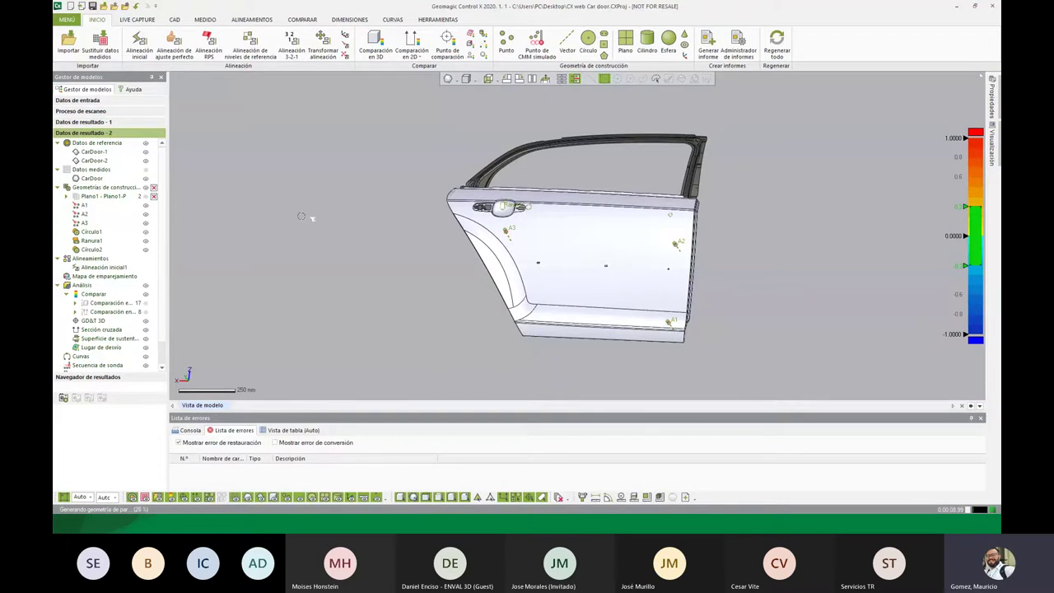
- Turn the view to the door's inner panel and start Alineación RPS
mouse_move(715, 224)
right_mouse_down()
mouse_move(674, 208)
mouse_move(732, 262)
mouse_move(280, 268)
right_mouse_up()
scroll(732, 261, "up", 5)
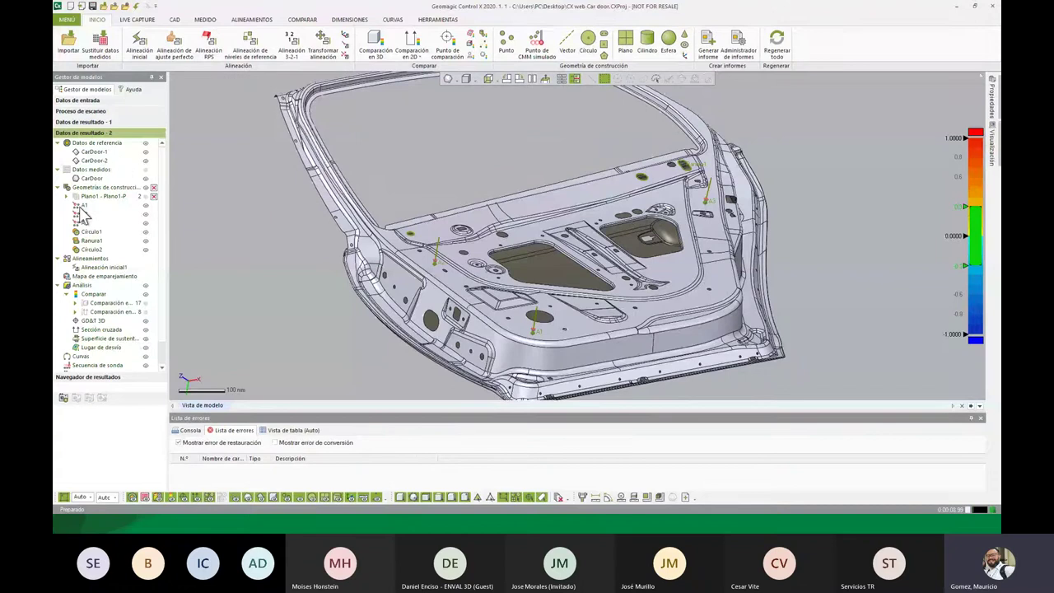
mouse_move(84, 213)
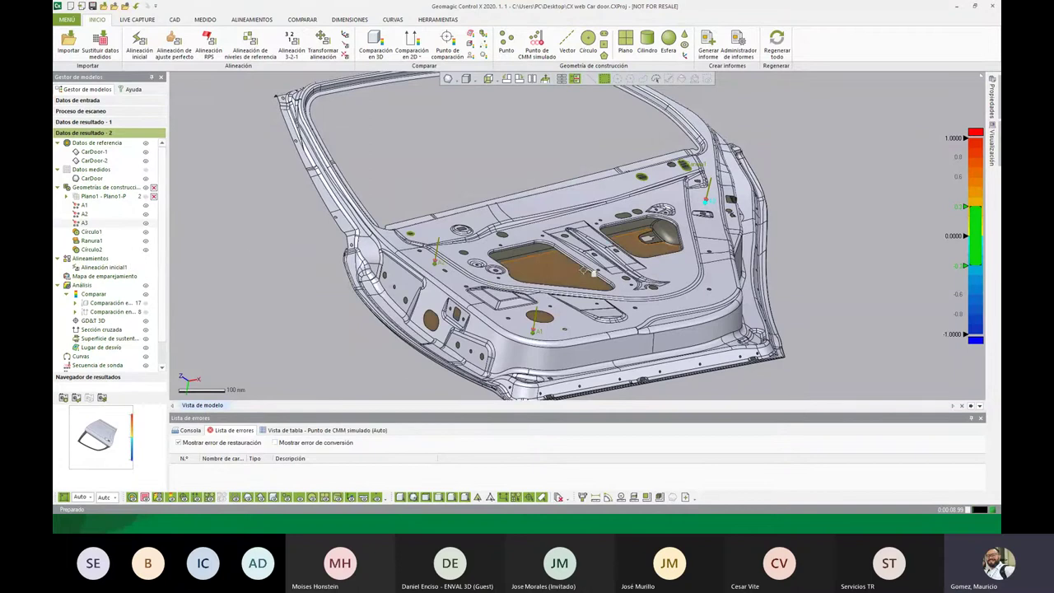
scroll(510, 224, "up", 3)
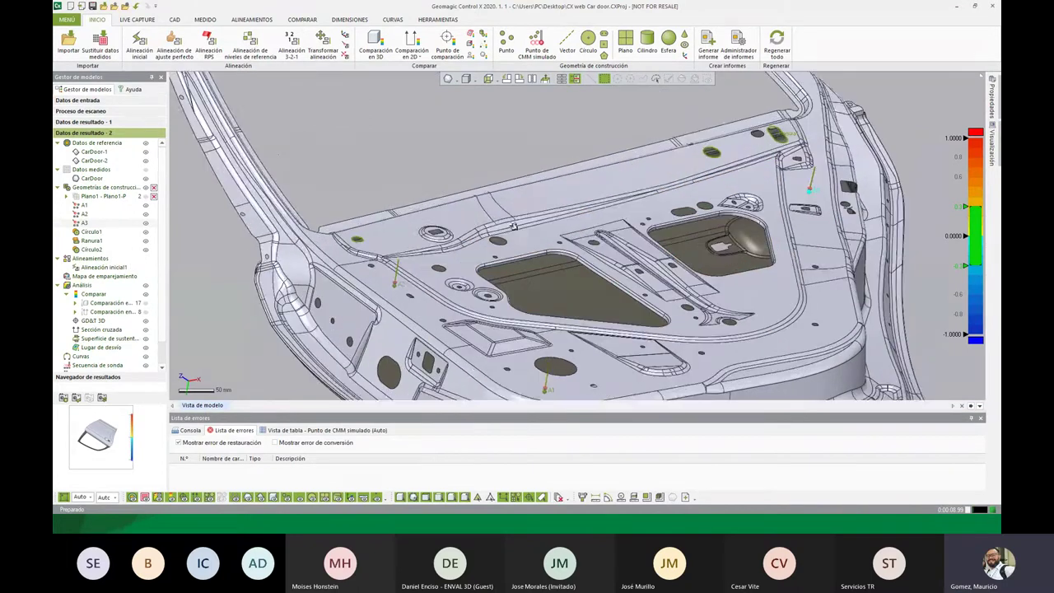
middle_click_drag(512, 225, 507, 252)
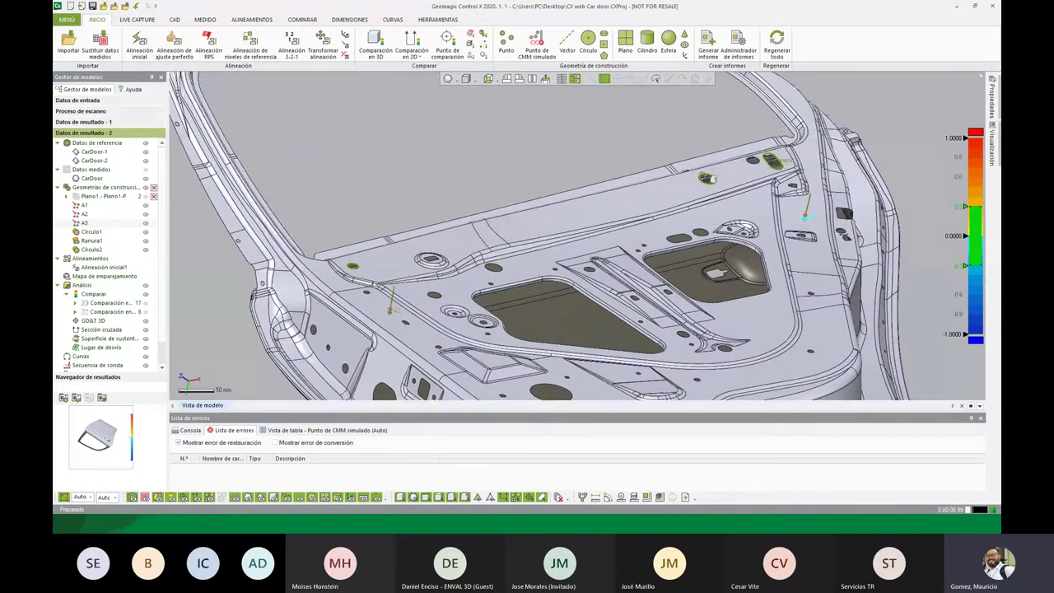
scroll(380, 370, "down", 3)
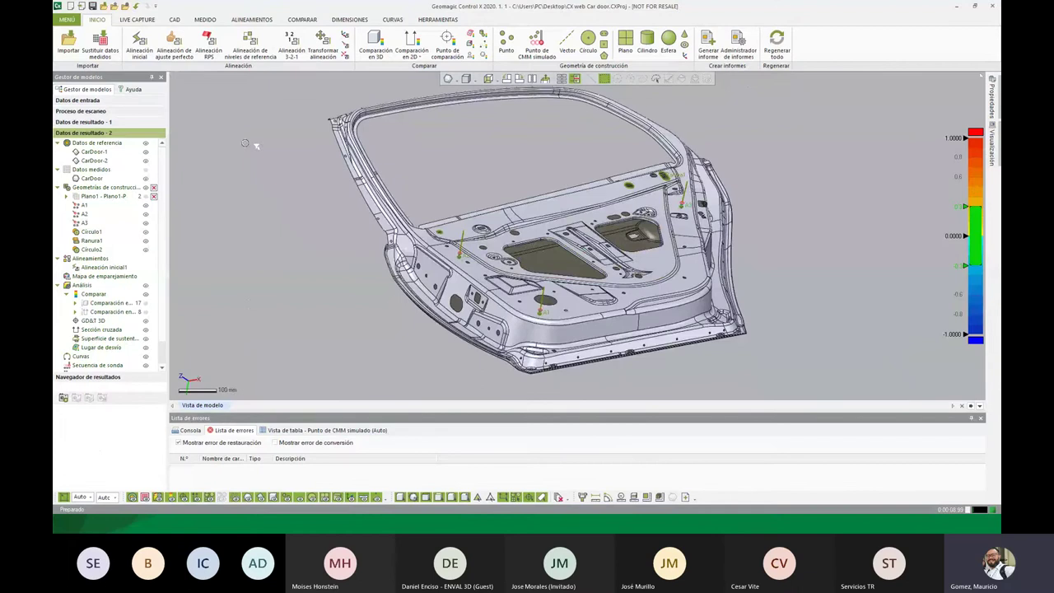
left_click(208, 41)
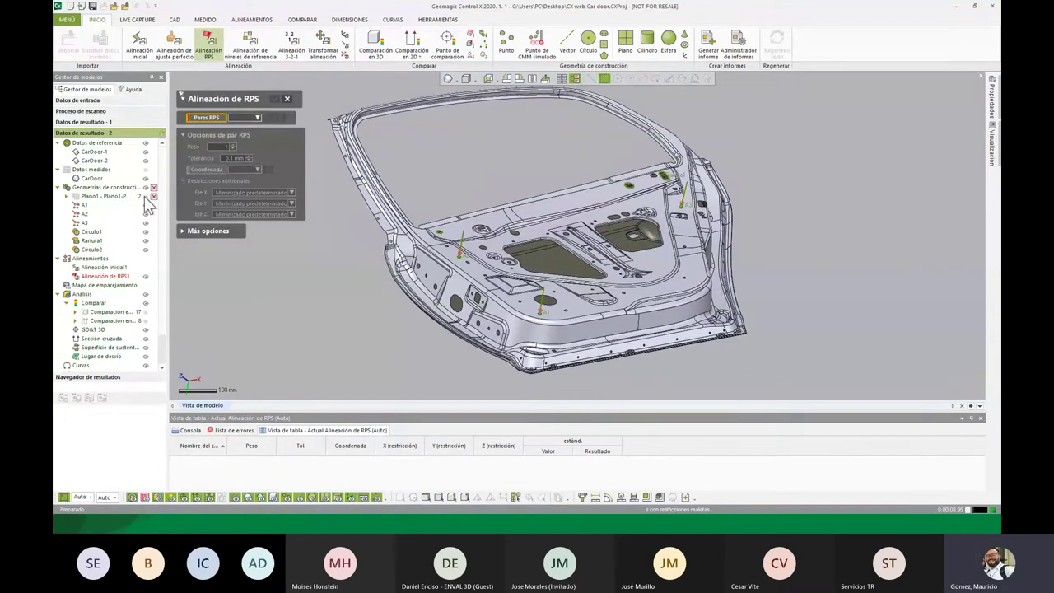
- Add RPS pair 1 with its X and Z axis constraints set to Ninguno
left_click(83, 205)
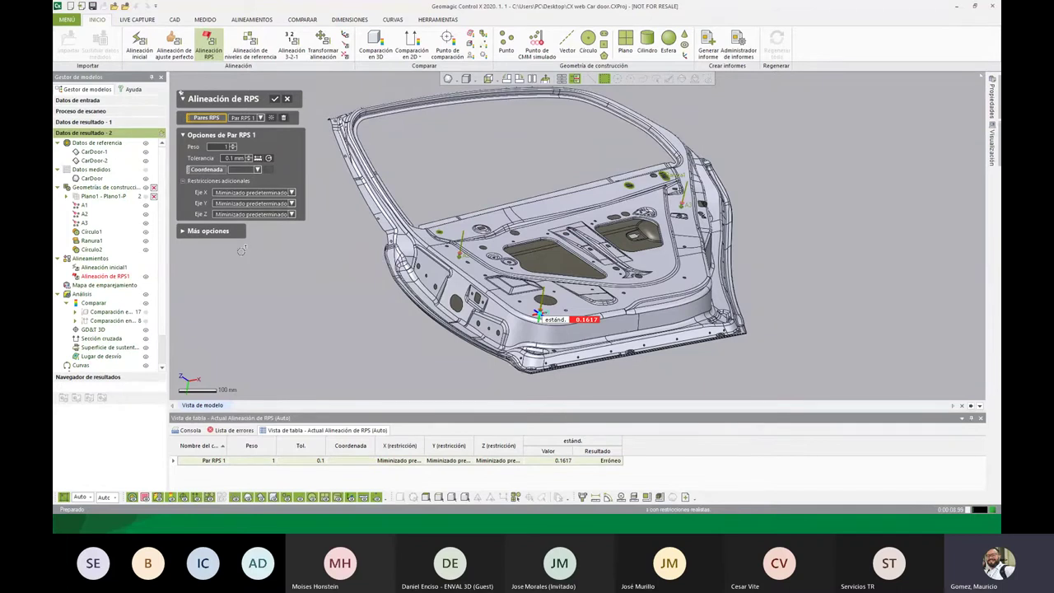
left_click(239, 192)
left_click(243, 215)
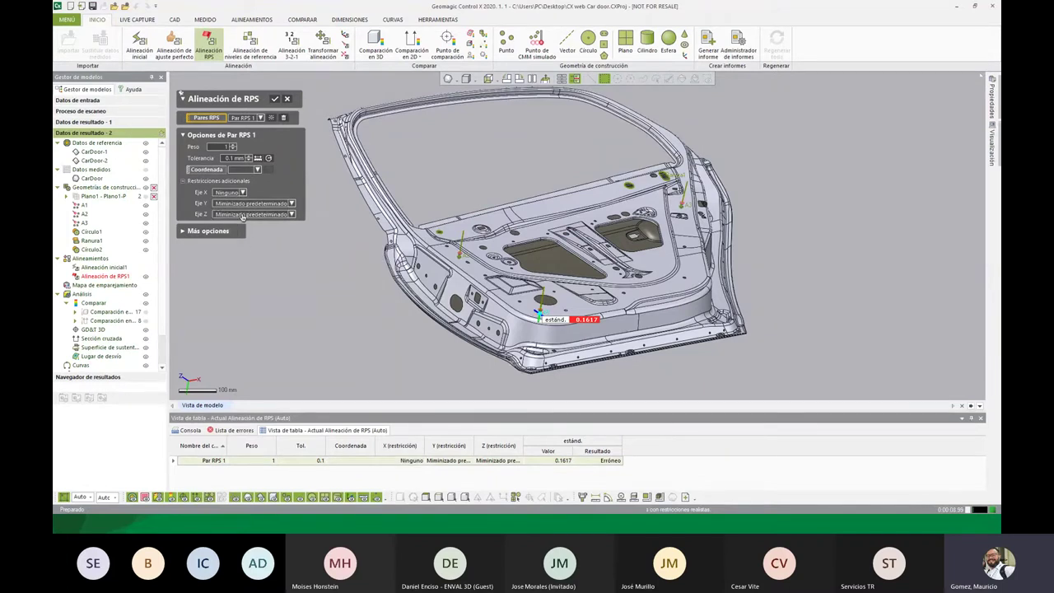
left_click(244, 227)
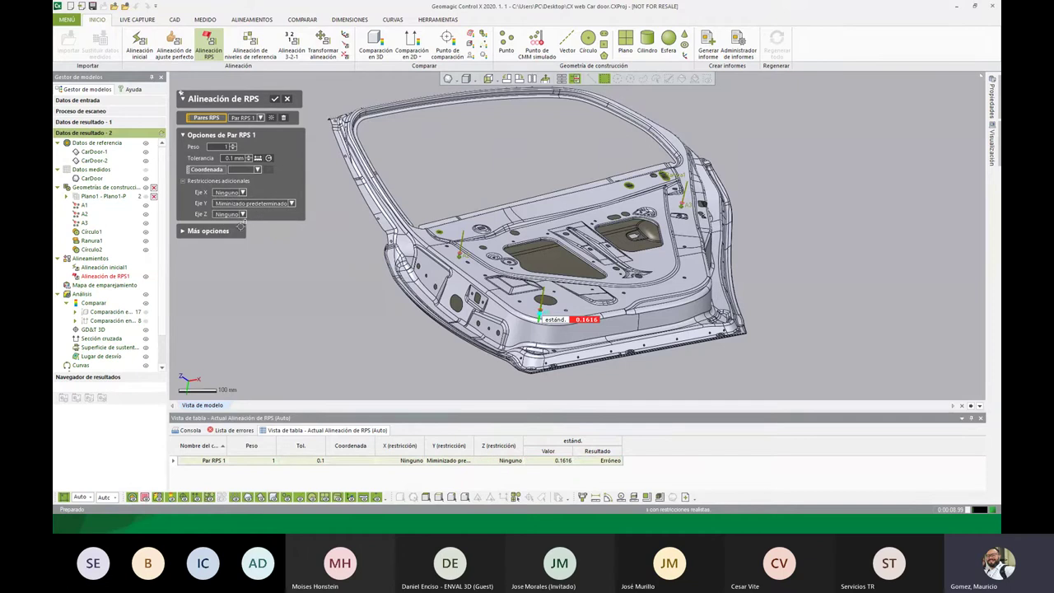
- Add RPS pairs 2–4, giving pair 4 default X minimisation and no Y constraint
left_click(82, 215)
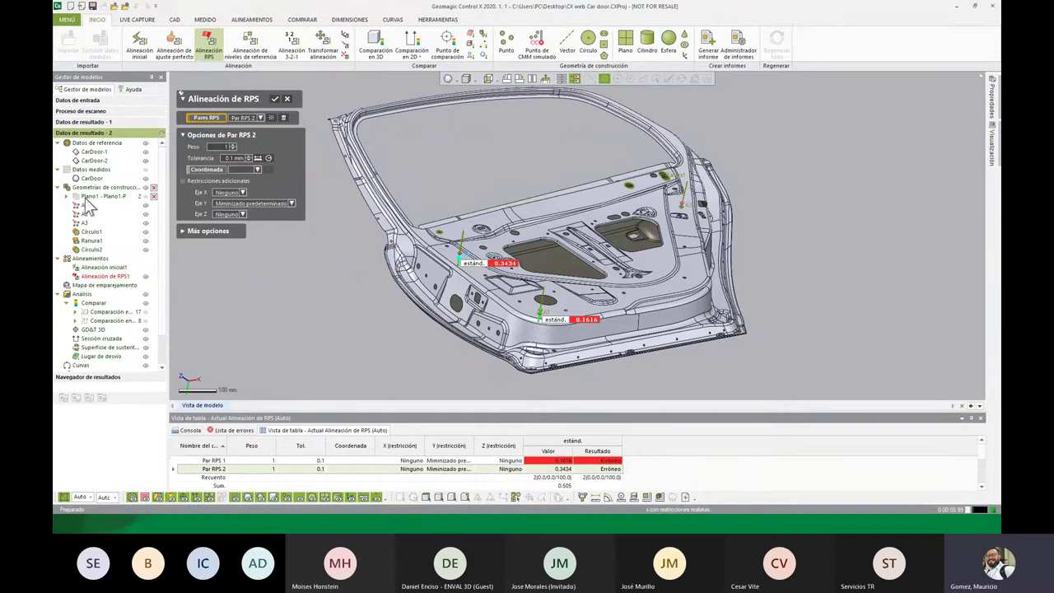
left_click(86, 224)
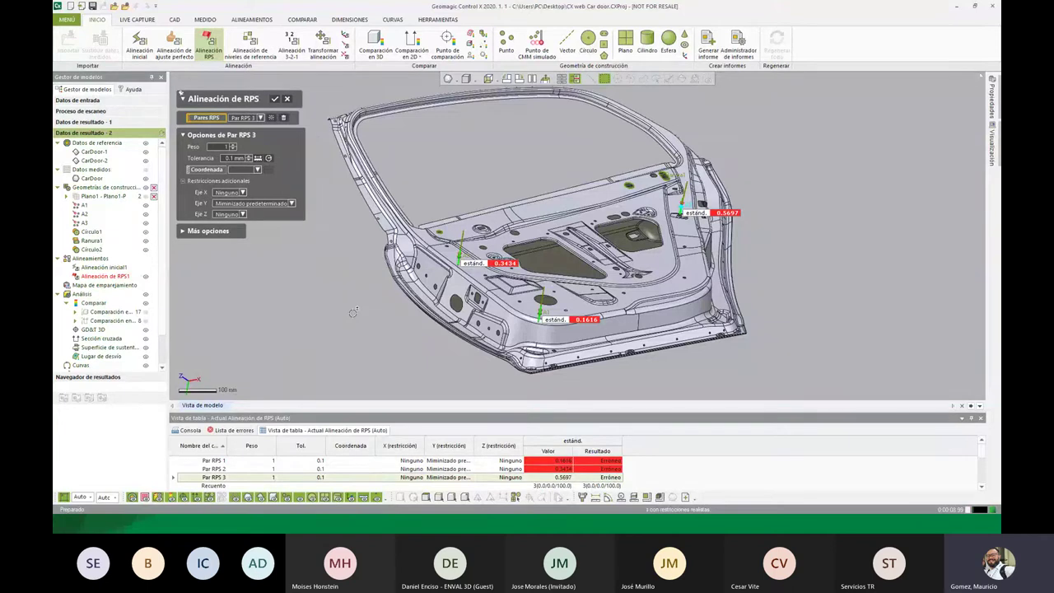
left_click(91, 233)
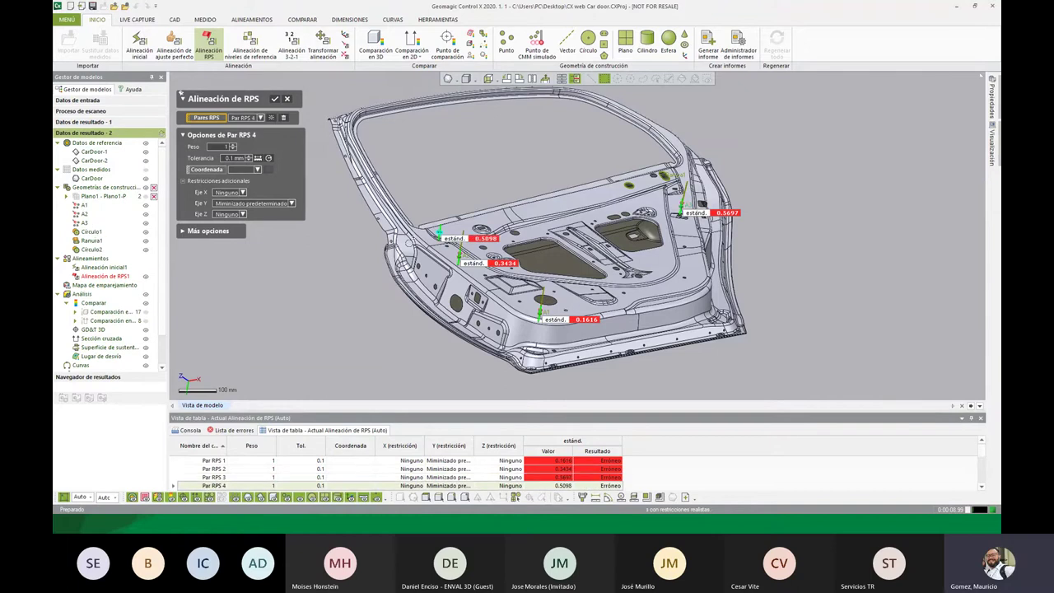
scroll(415, 249, "up", 2)
scroll(415, 249, "up", 2)
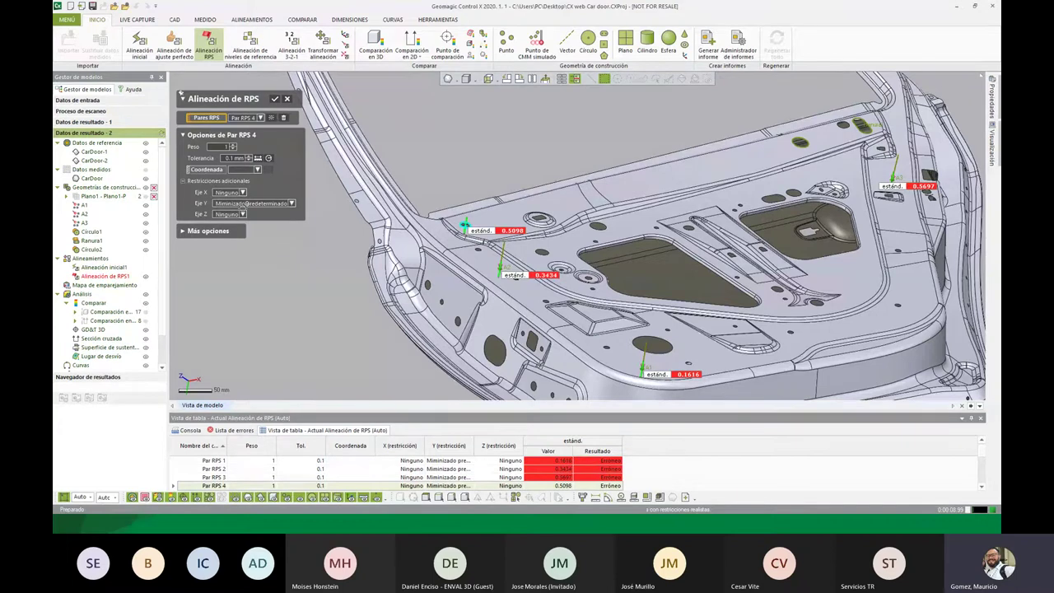
left_click(239, 192)
left_click(242, 207)
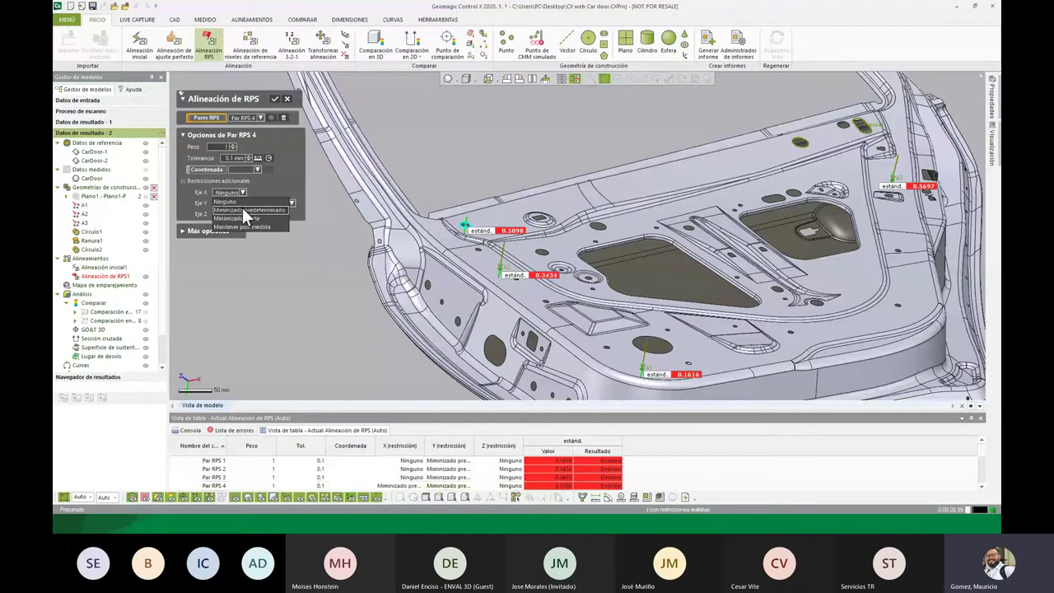
left_click(258, 204)
left_click(260, 213)
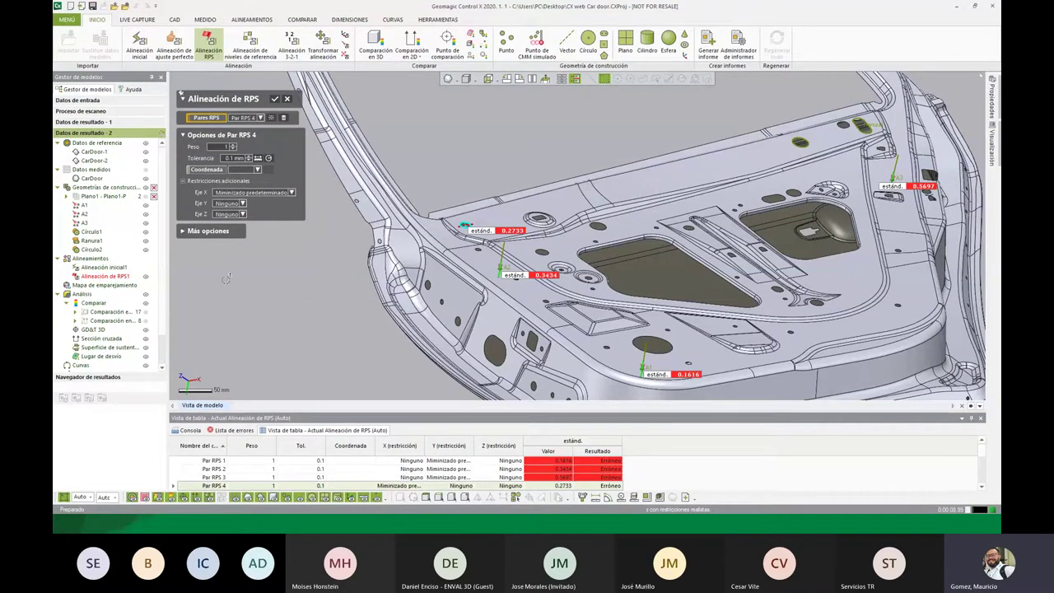
- Add RPS pair 5 with default Z minimisation, then view the whole door
left_click(91, 248)
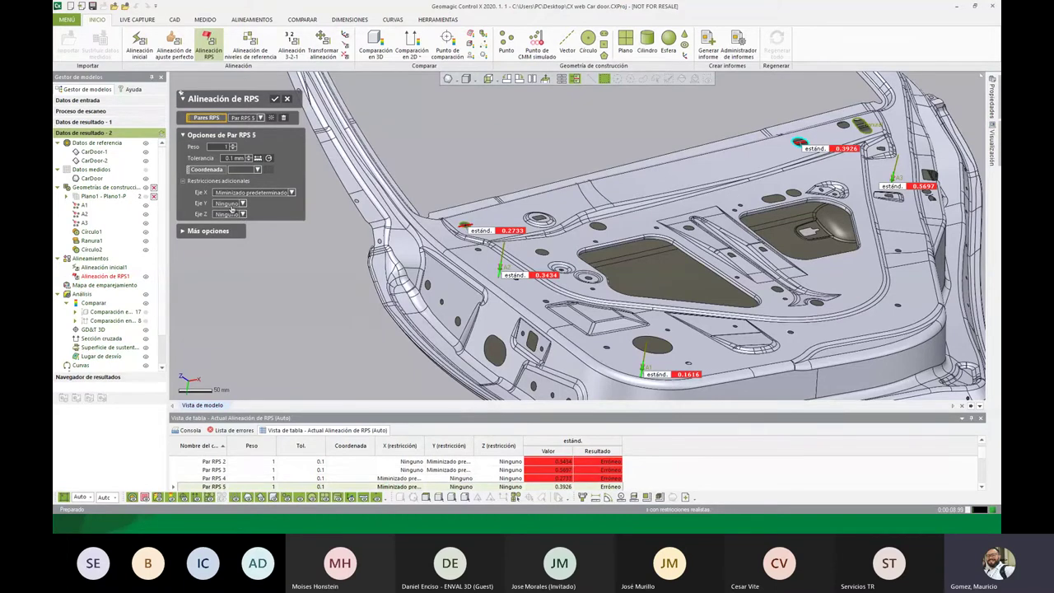
left_click(234, 213)
left_click(238, 233)
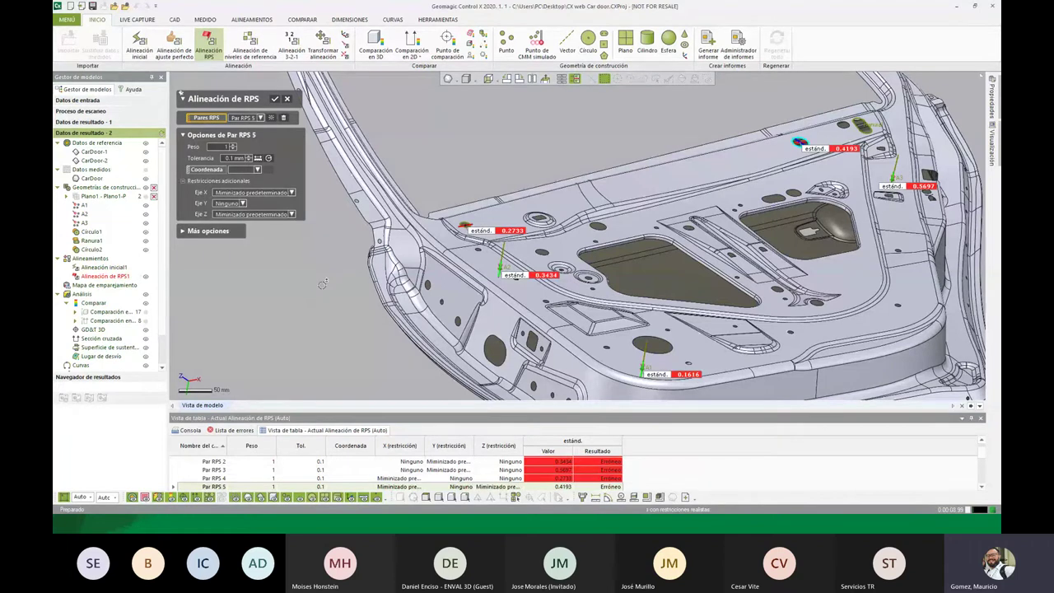
scroll(348, 287, "down", 3)
mouse_move(348, 287)
right_mouse_down()
mouse_move(371, 233)
mouse_move(615, 267)
mouse_move(611, 289)
right_mouse_up()
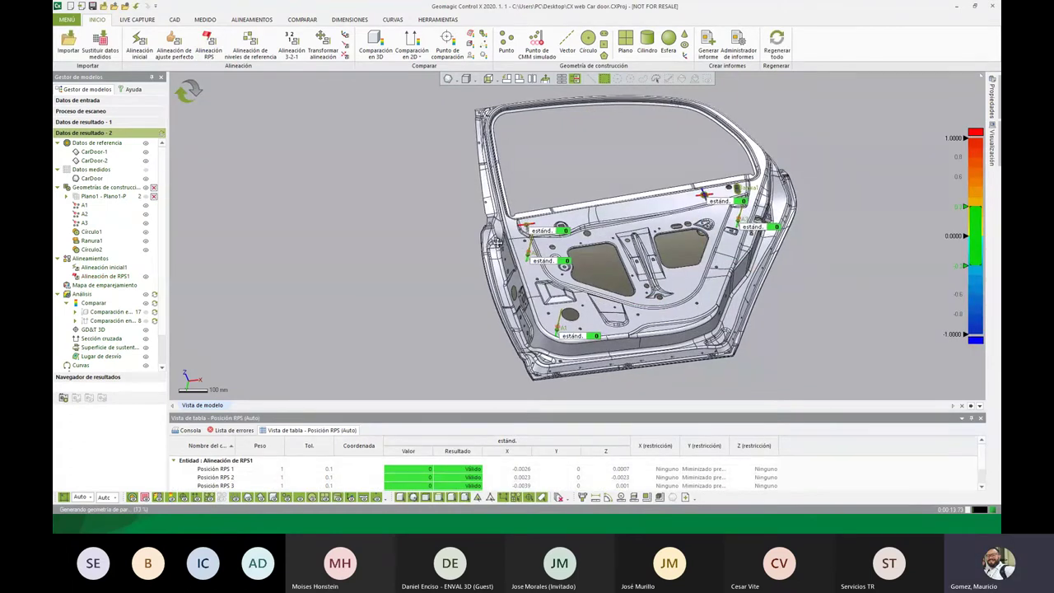
- Move the five RPS labels off the door, face its outer panel forward, and recalculate the RPS result
middle_click_drag(511, 247, 429, 244)
right_click_drag(582, 255, 445, 245)
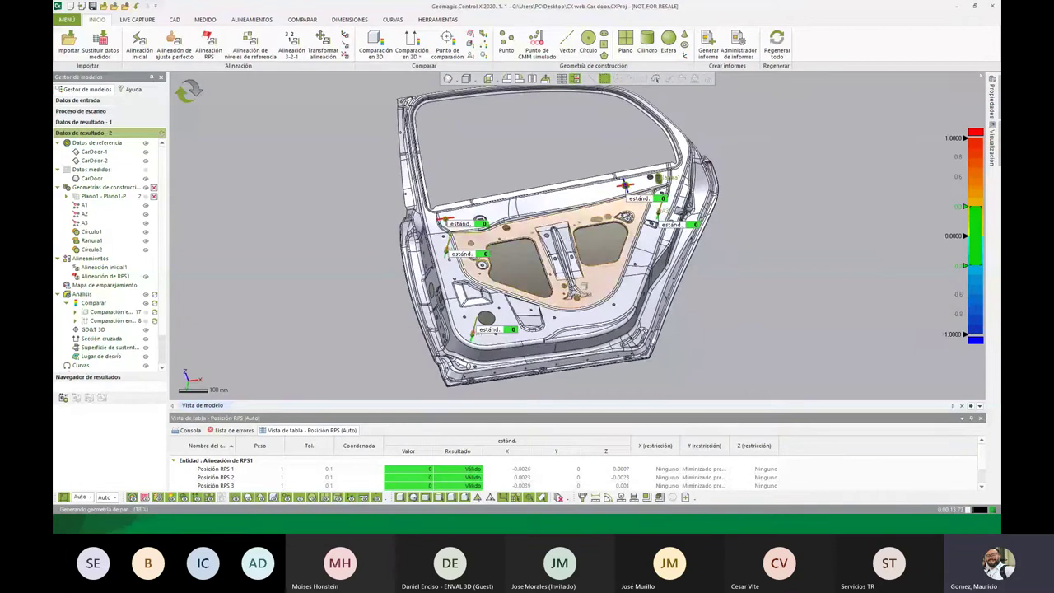
scroll(444, 244, "up", 3)
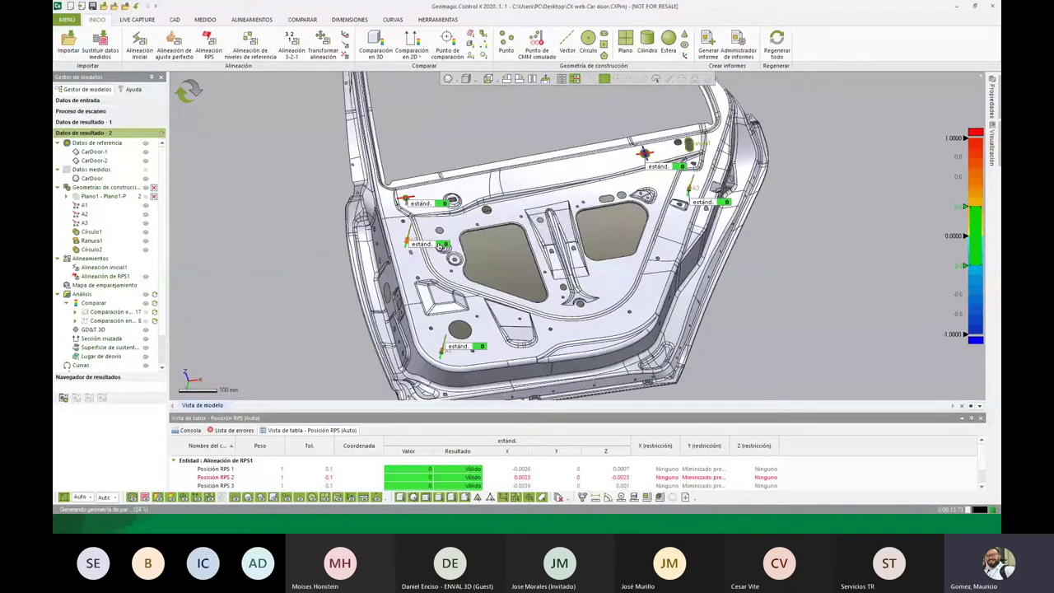
left_click_drag(442, 245, 310, 234)
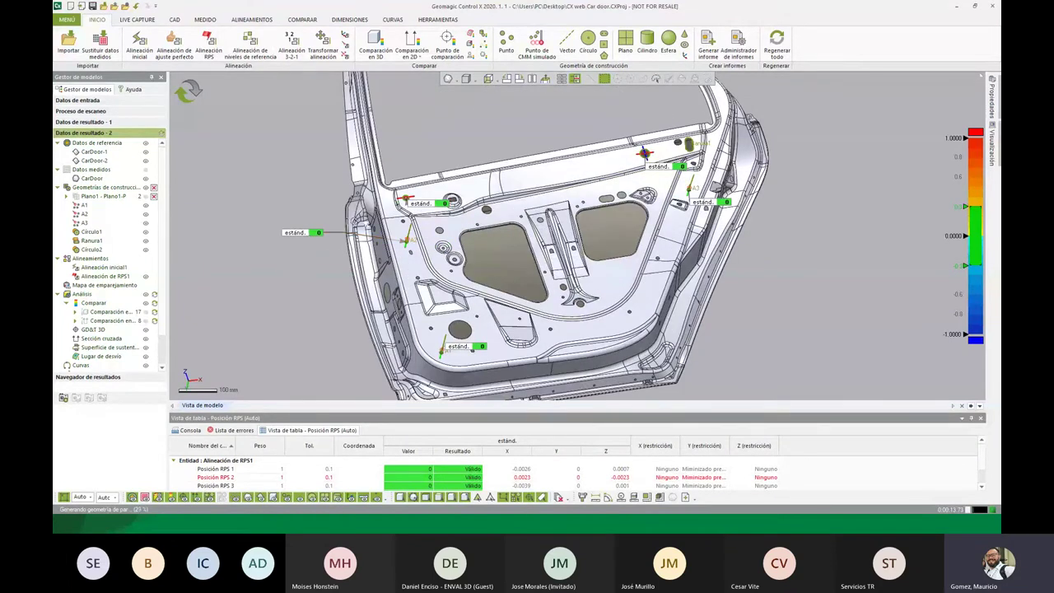
left_click_drag(420, 202, 295, 171)
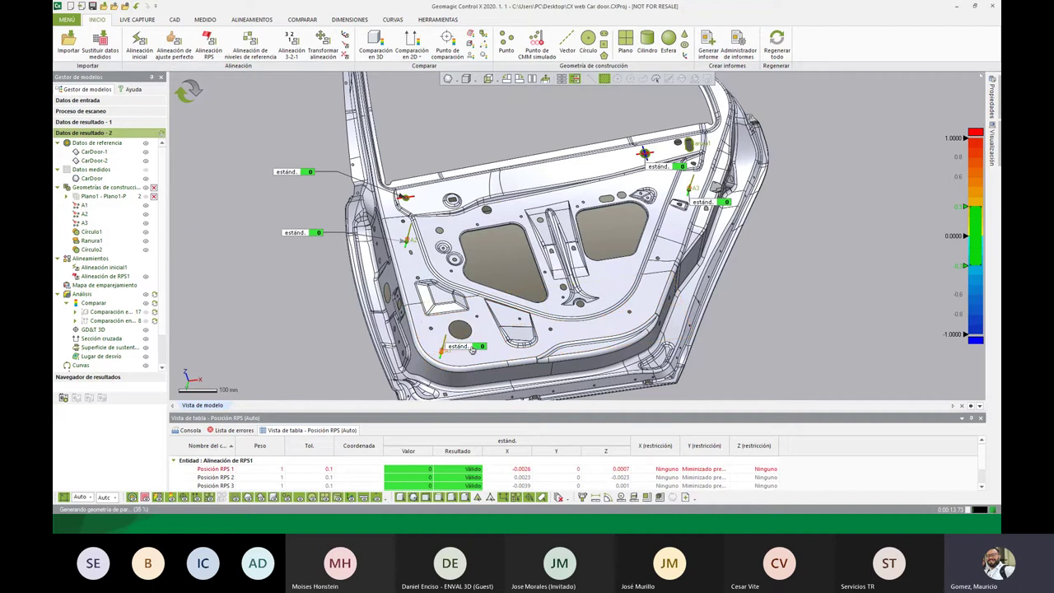
left_click_drag(471, 349, 337, 365)
left_click_drag(667, 168, 578, 119)
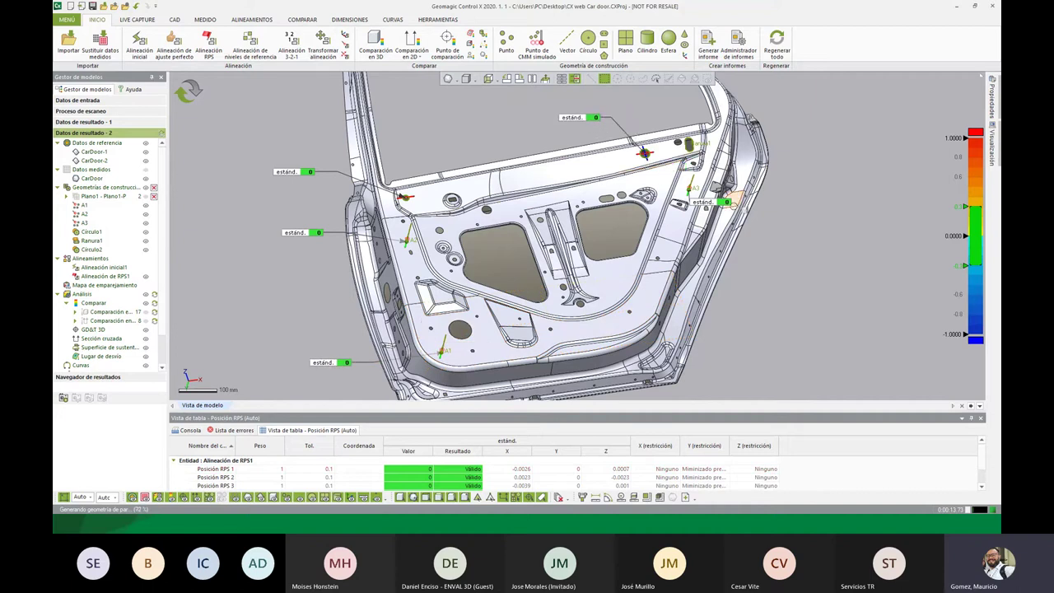
left_click_drag(731, 200, 807, 220)
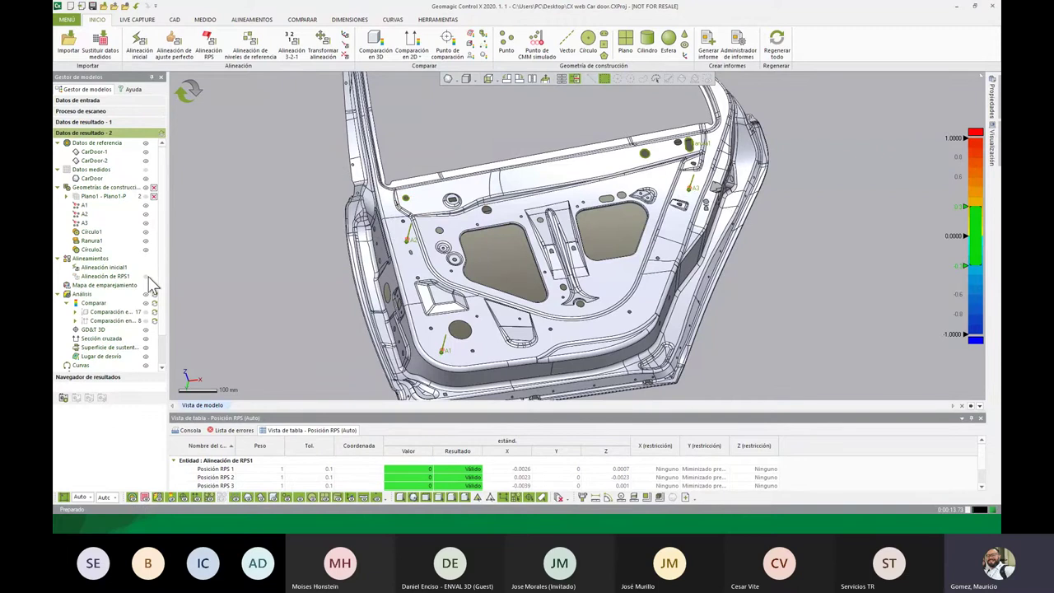
right_click_drag(240, 151, 486, 184)
left_click(189, 93)
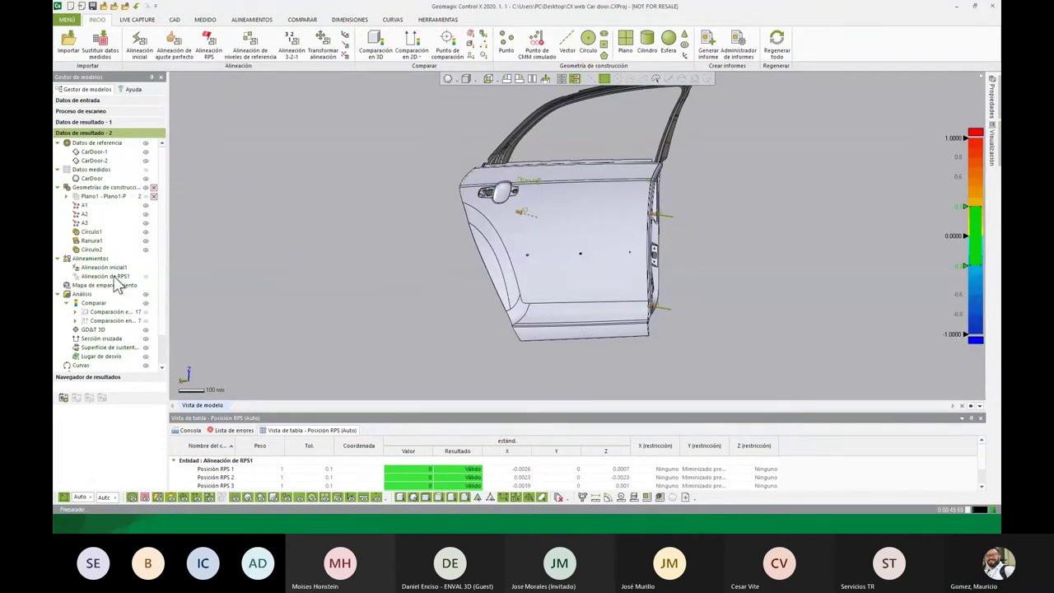
- Show the RPS 3D comparison colour map and drag the -1.3589 through -0.4021 callouts left, off the door
left_click(146, 320)
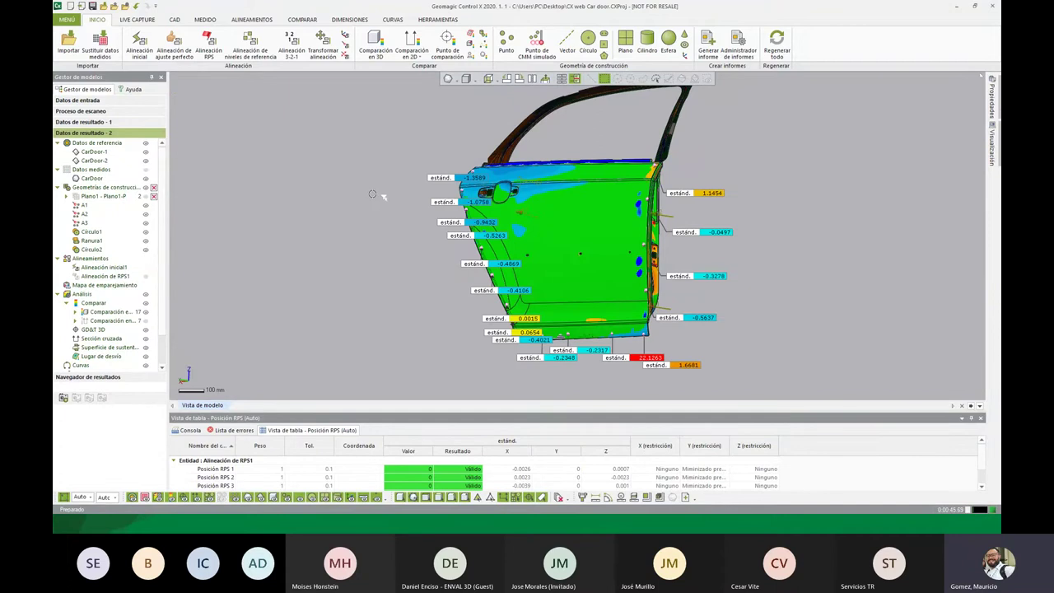
mouse_move(379, 194)
right_mouse_down()
mouse_move(565, 262)
mouse_move(494, 234)
right_mouse_up()
left_click_drag(415, 200, 312, 200)
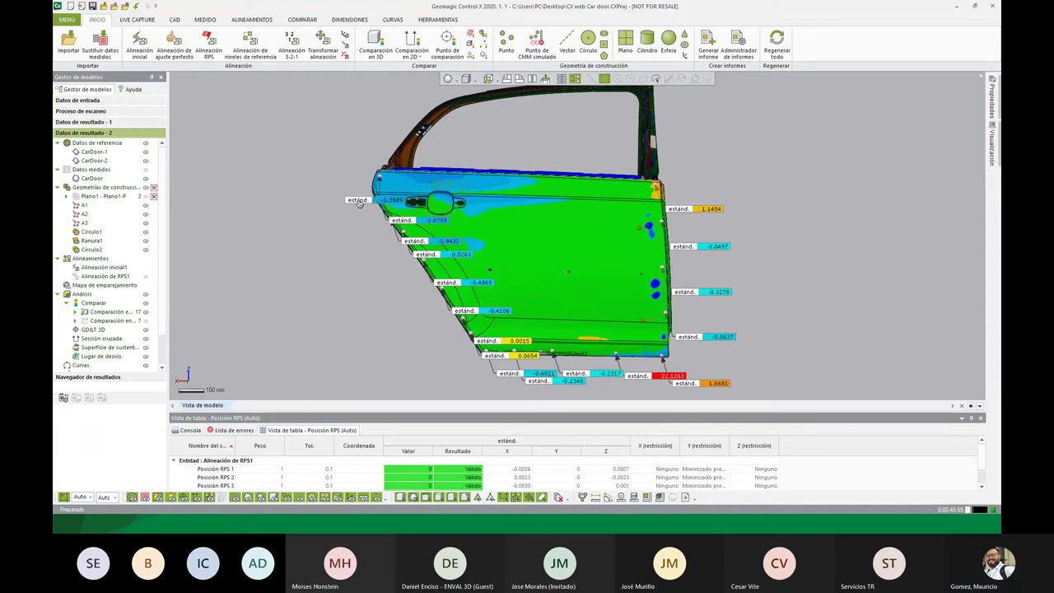
mouse_move(403, 228)
left_mouse_down()
mouse_move(356, 243)
mouse_move(313, 229)
left_mouse_up()
left_click_drag(415, 240, 311, 249)
left_click_drag(425, 254, 319, 273)
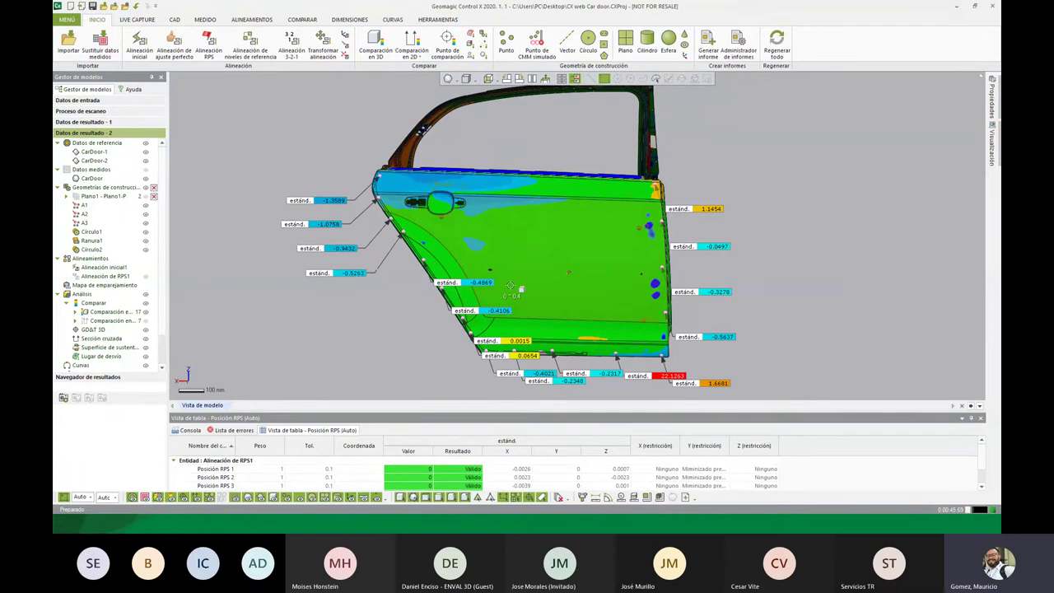
left_click_drag(482, 284, 377, 293)
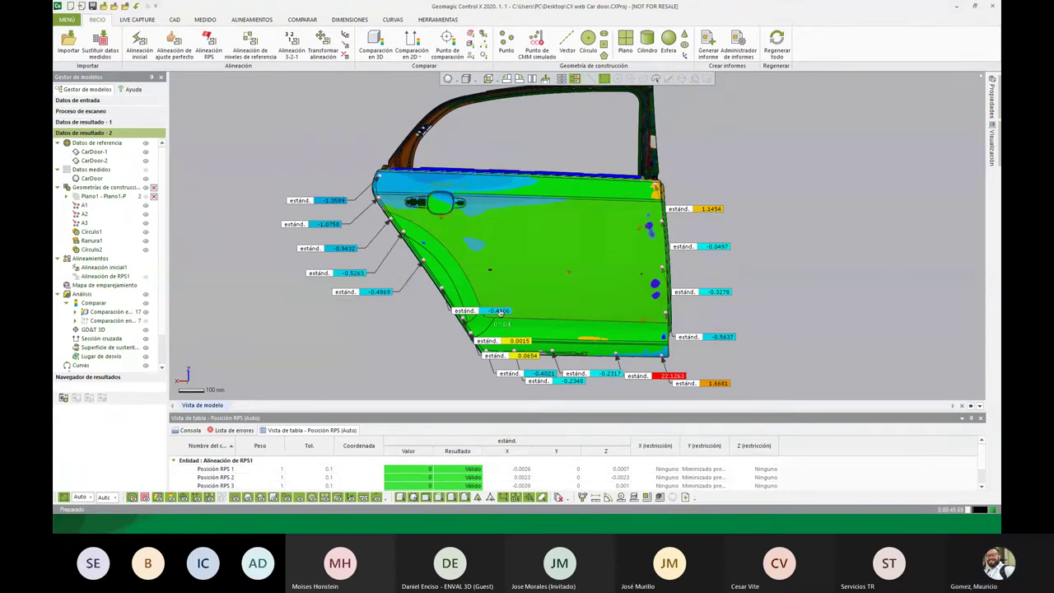
left_click_drag(514, 311, 381, 329)
left_click_drag(498, 340, 398, 343)
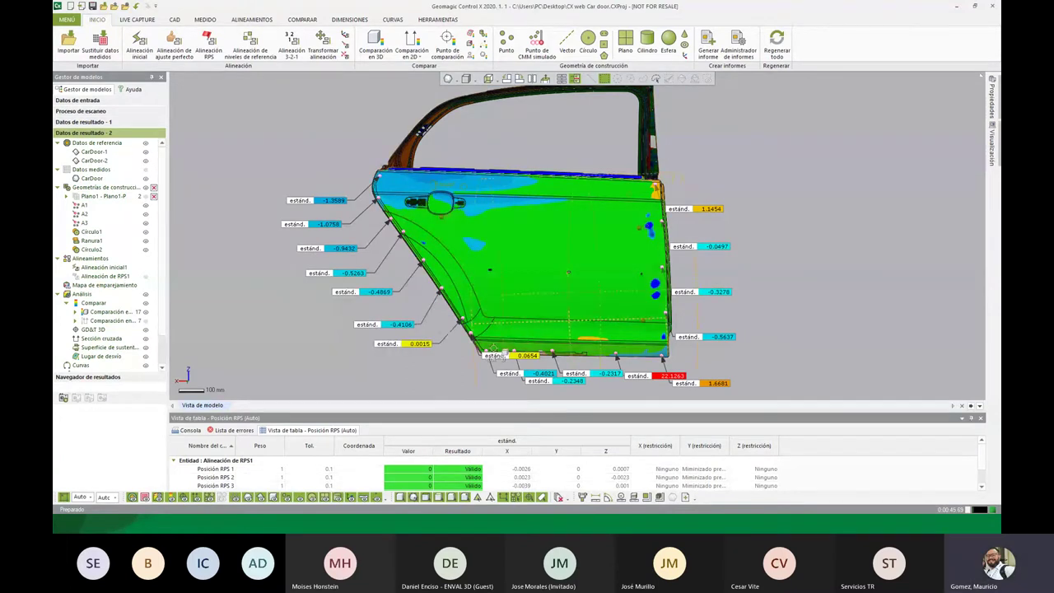
left_click_drag(510, 354, 416, 360)
left_click_drag(539, 373, 453, 380)
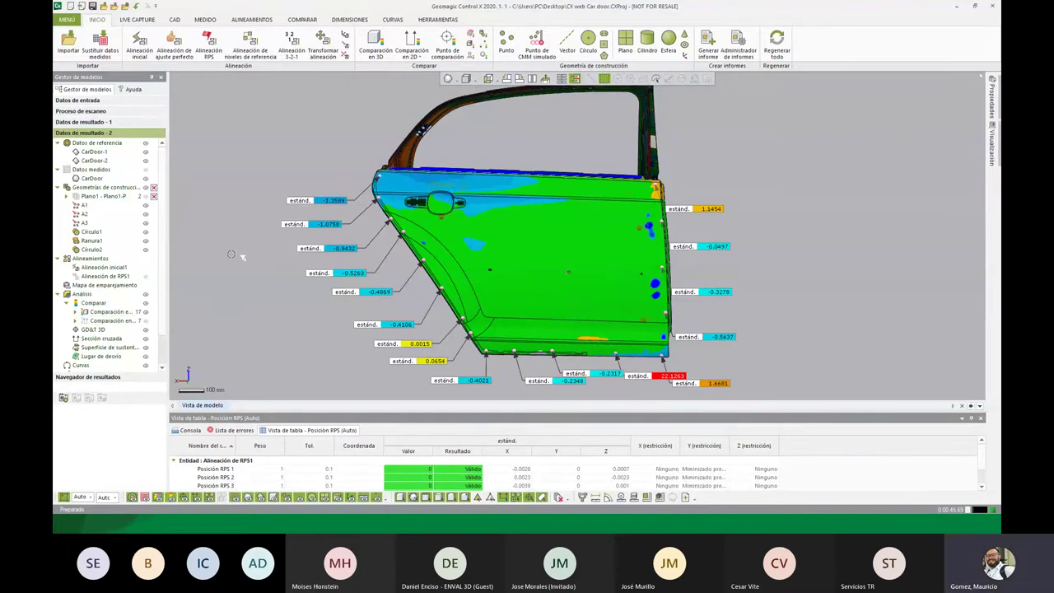
- Open the Results Navigator with Datos de resultado - 1 on the left and - 2 on the right
left_click(438, 19)
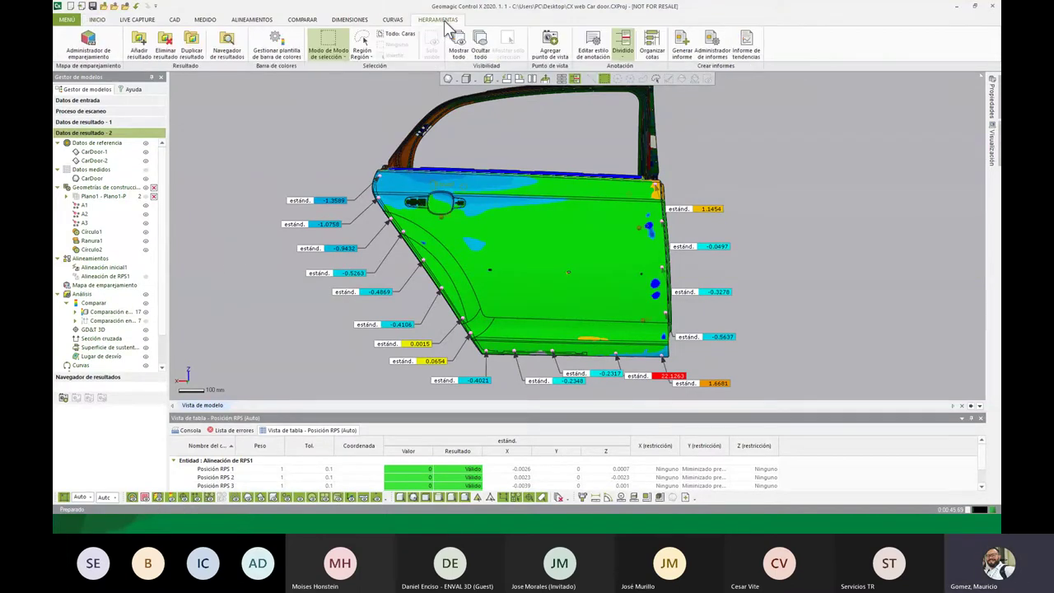
left_click(235, 50)
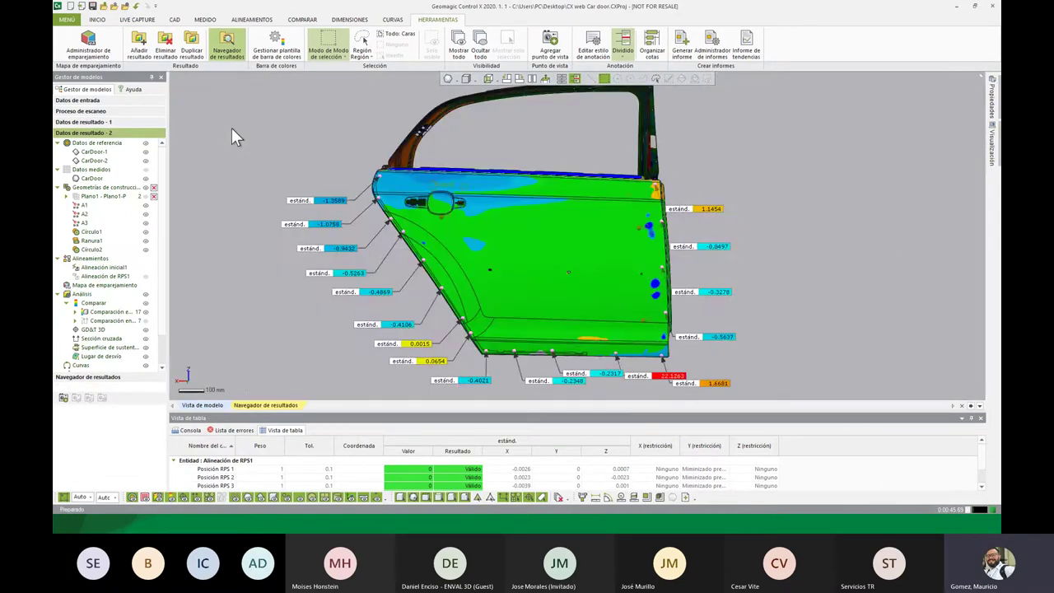
left_click(272, 77)
left_click(259, 88)
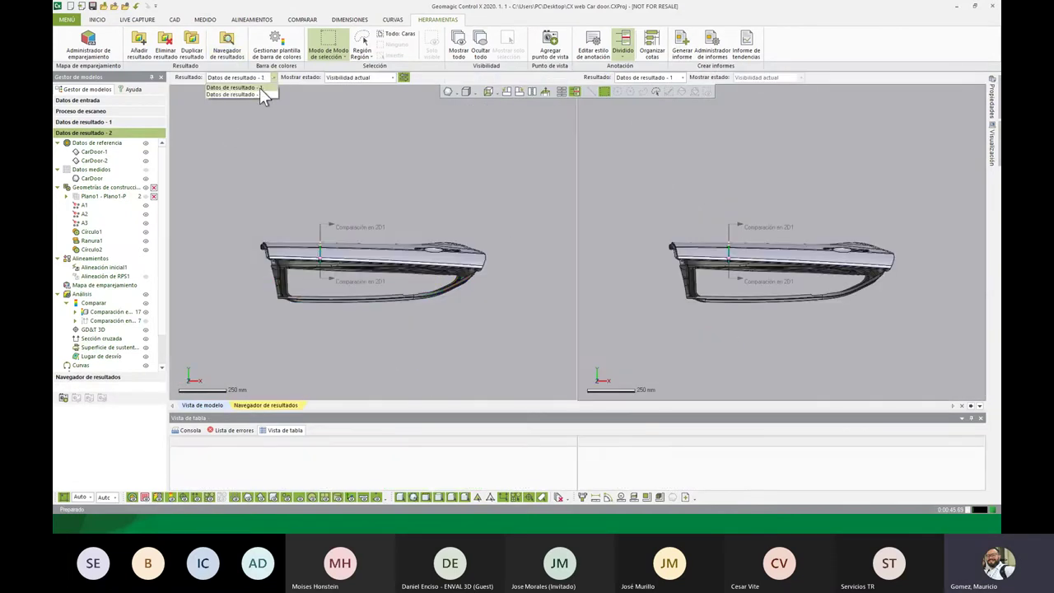
left_click(658, 78)
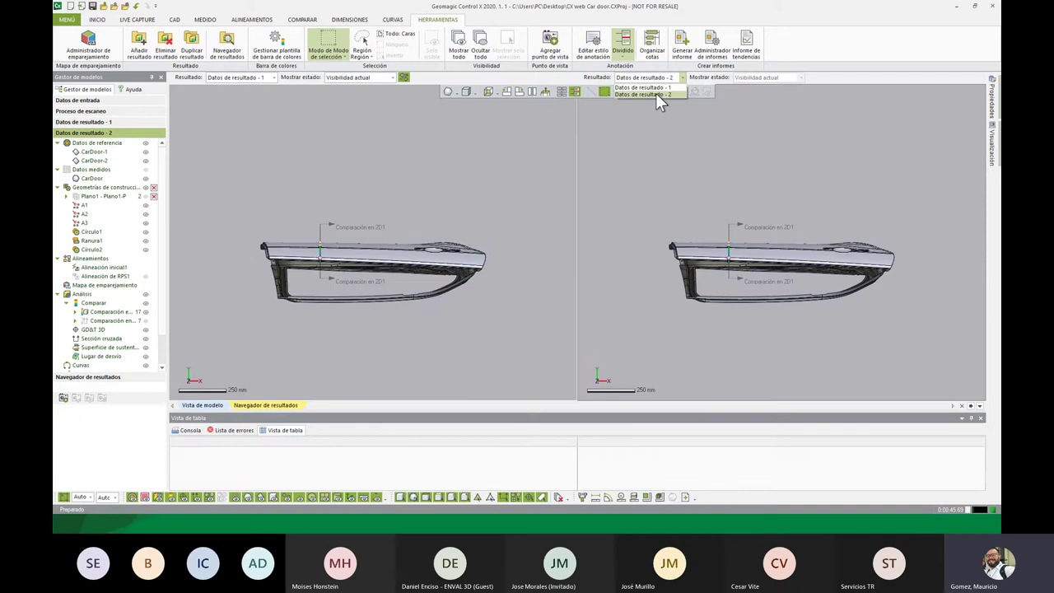
left_click(655, 93)
- Make result set 1 active, show its deviation colour map, and orbit both views
right_click_drag(318, 164, 247, 148)
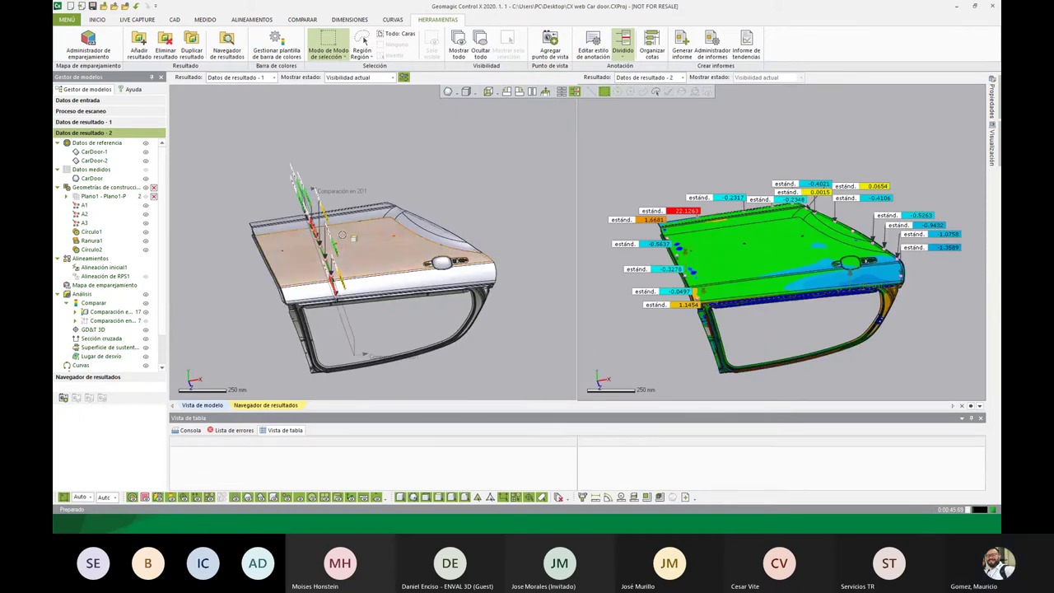
left_click(120, 124)
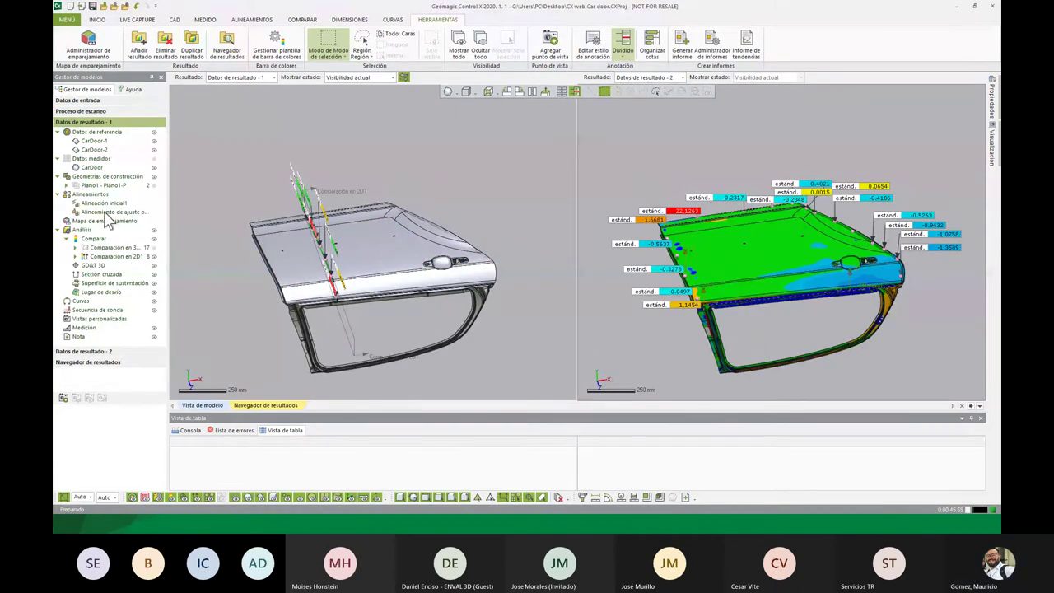
left_click(154, 248)
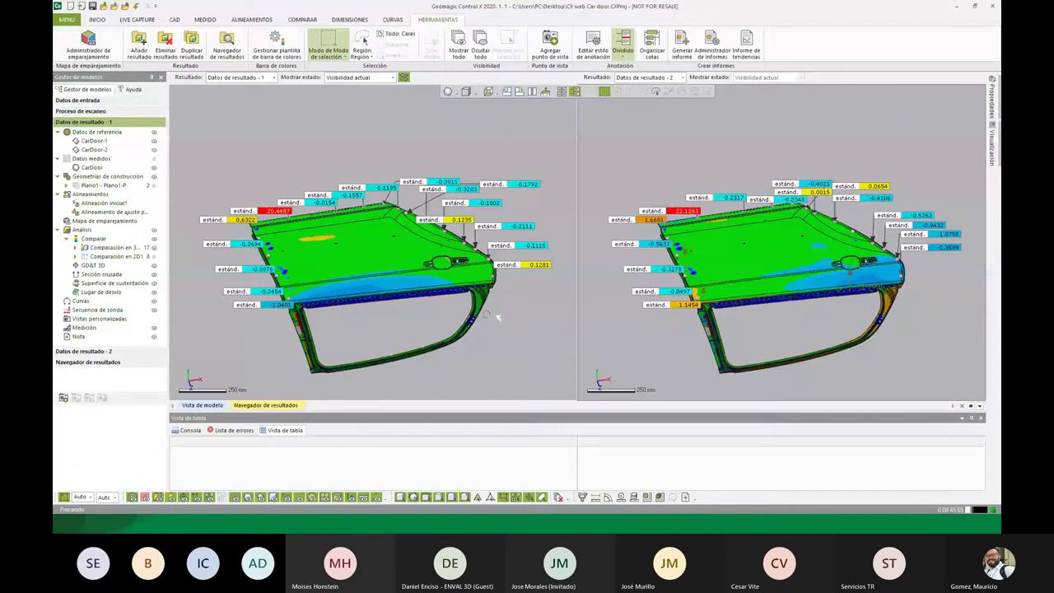
mouse_move(428, 214)
right_mouse_down()
mouse_move(429, 334)
mouse_move(445, 272)
right_mouse_up()
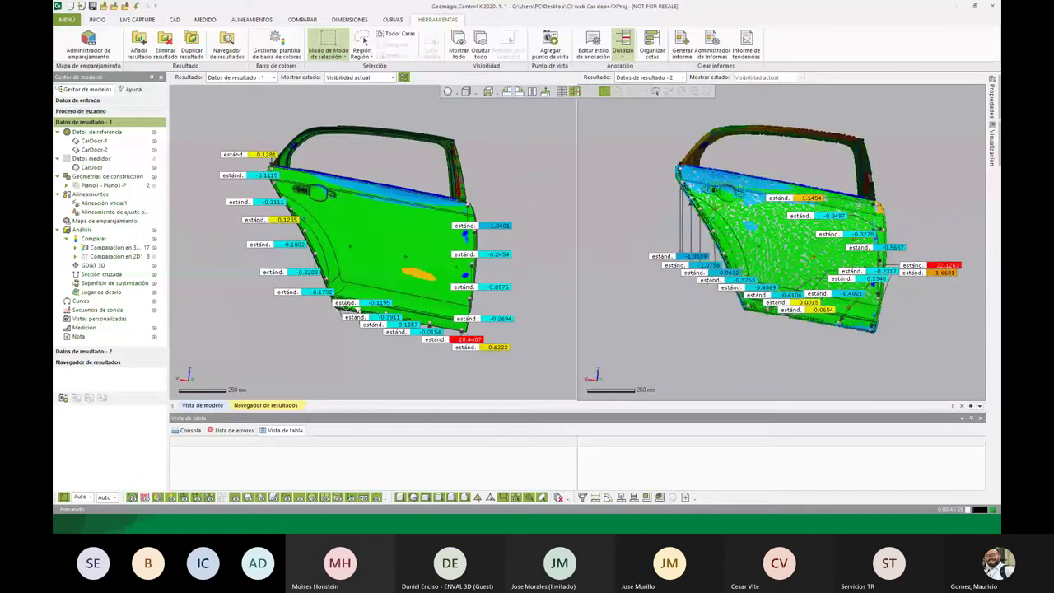
scroll(403, 221, "up", 3)
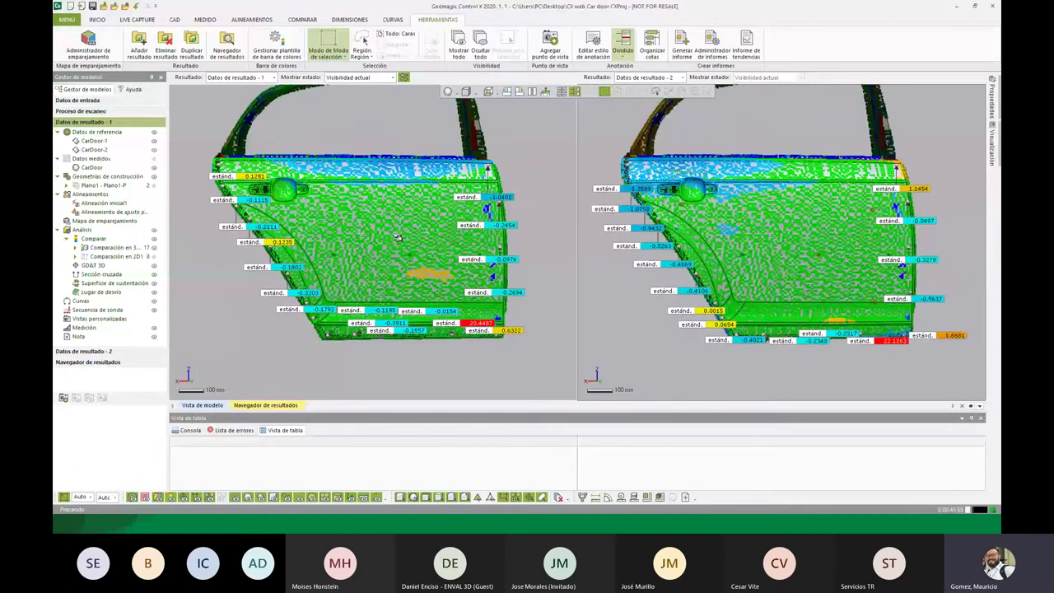
scroll(403, 221, "down", 1)
- Rotate both synchronized views until the door faces straight on with the whole outer panel visible
right_click_drag(403, 221, 413, 221)
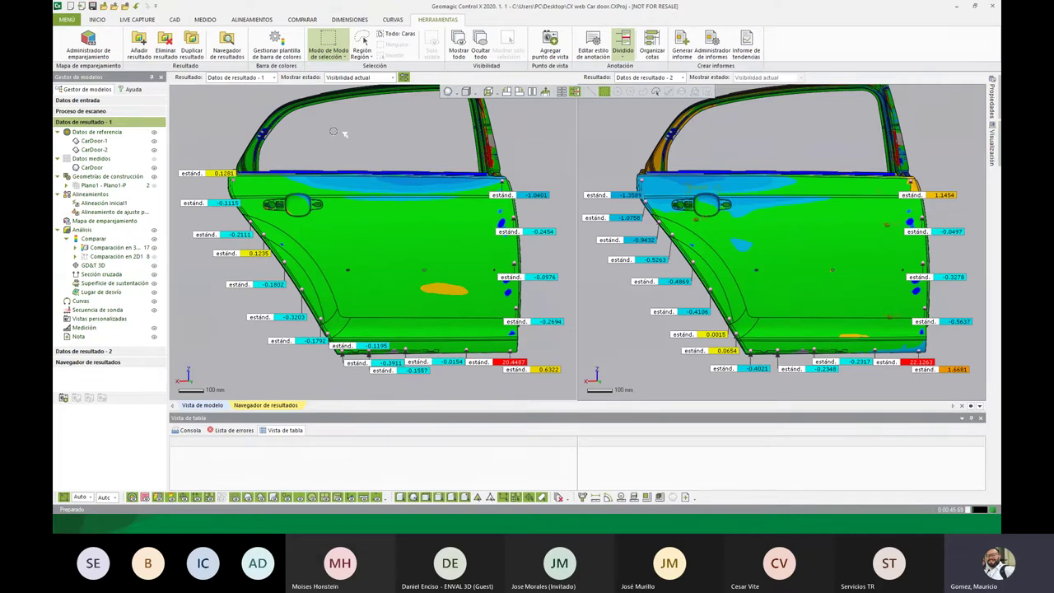
mouse_move(437, 271)
right_mouse_down()
mouse_move(384, 263)
mouse_move(429, 139)
right_mouse_up()
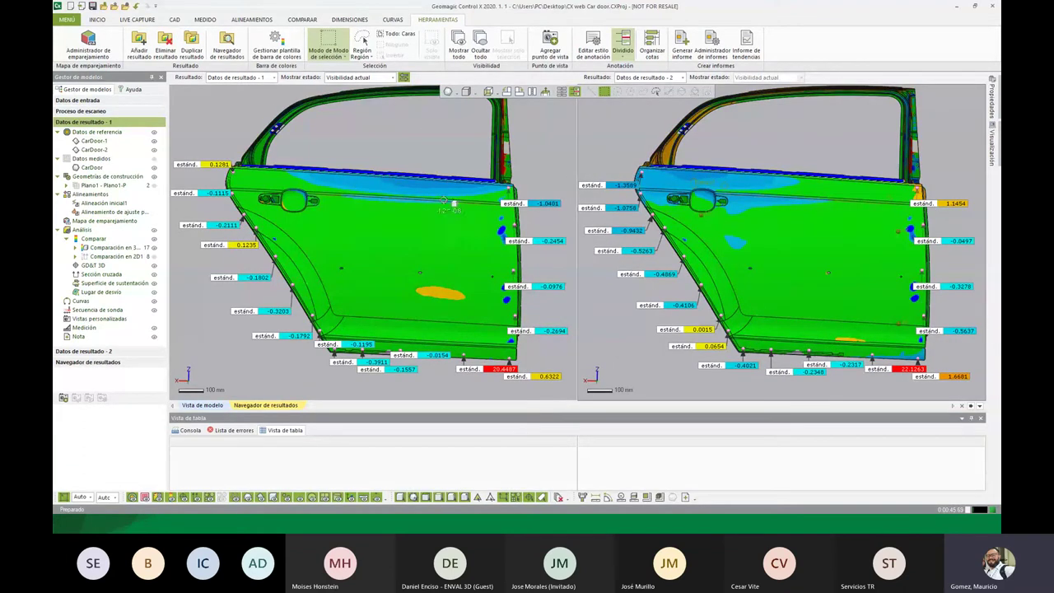
- Start a report and remove the Datos medidos, best-fit alignment and plane entries from it
left_click(682, 49)
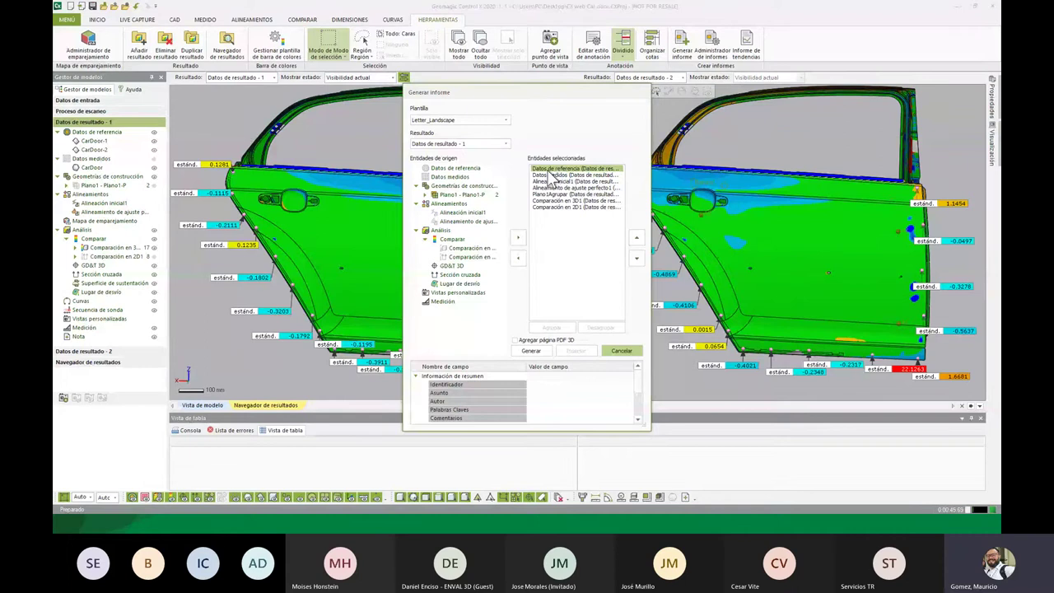
left_click(552, 174)
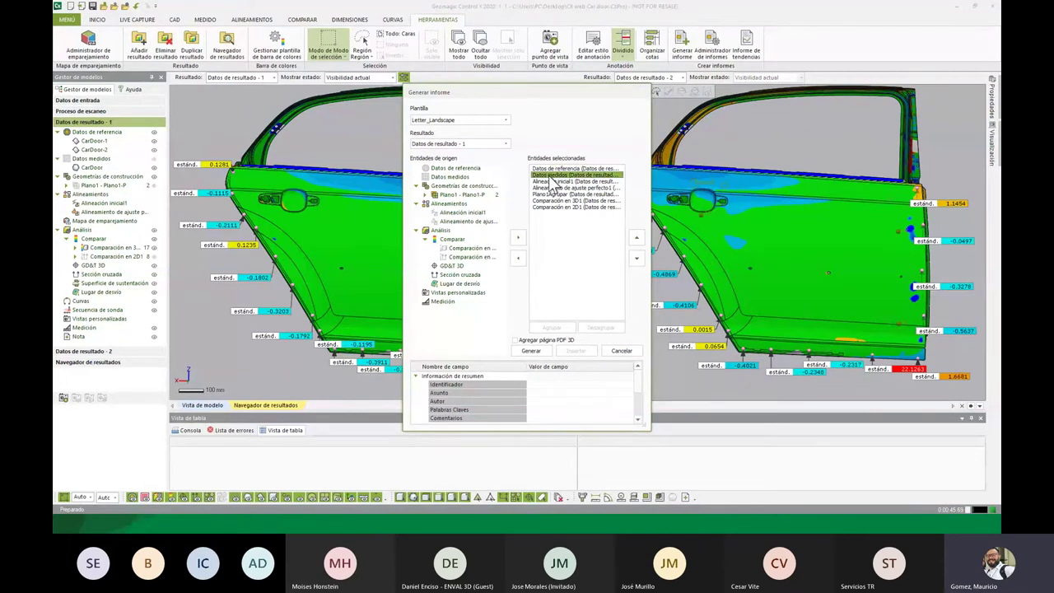
left_click(557, 188, "shift")
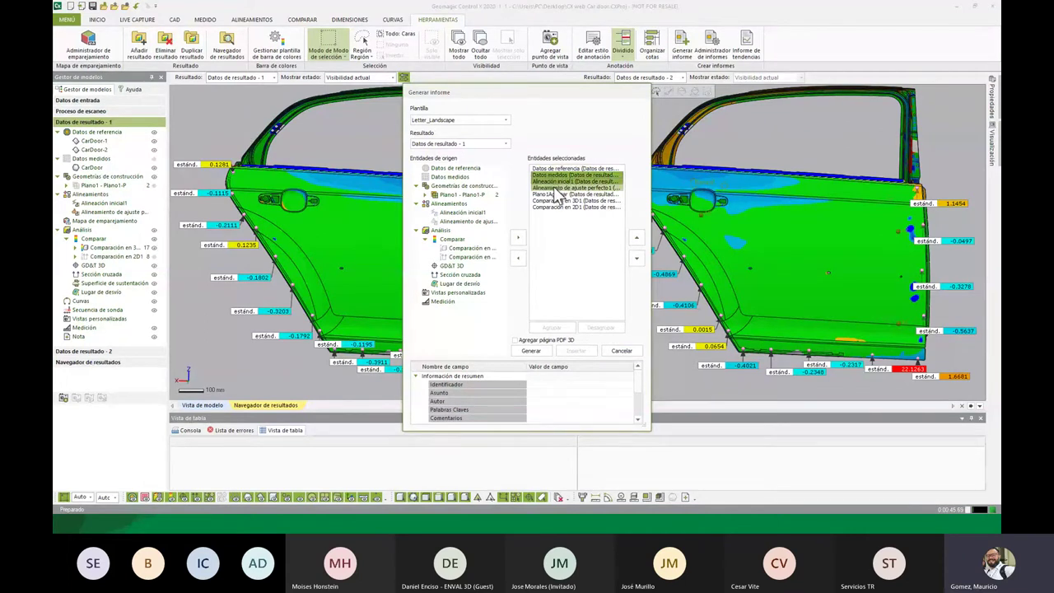
left_click(559, 193, "shift")
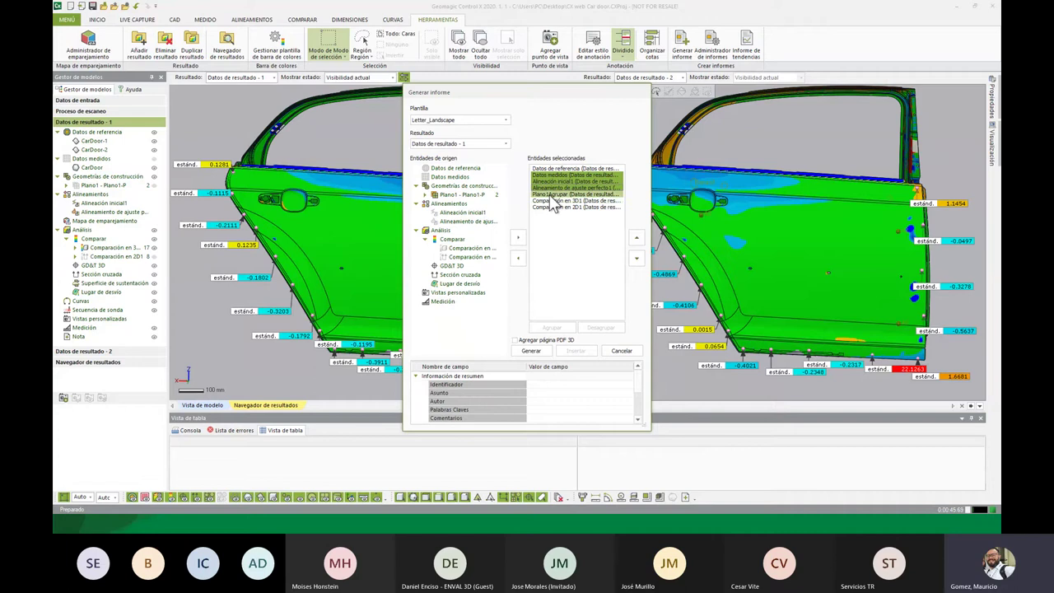
left_click(558, 239)
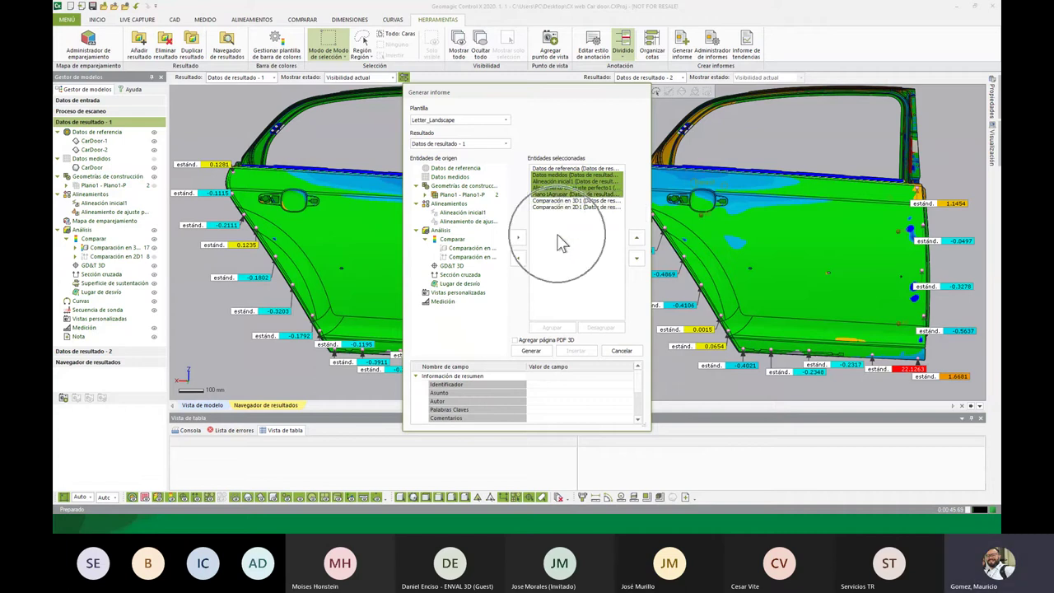
left_click(519, 258)
- Switch the report source to result set 2 and add its 3D comparison to the report
left_click(489, 143)
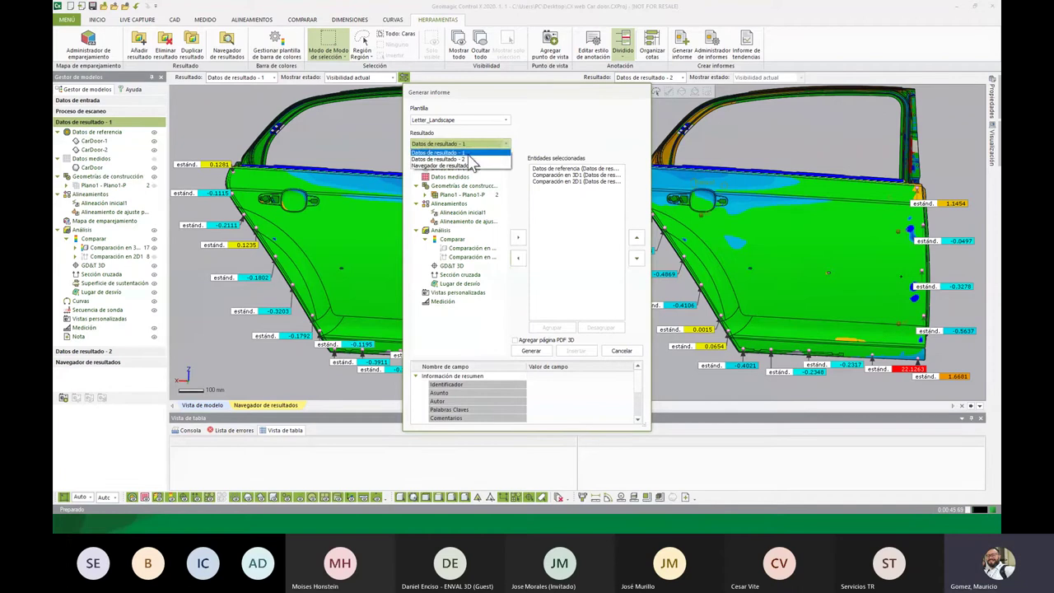
left_click(482, 159)
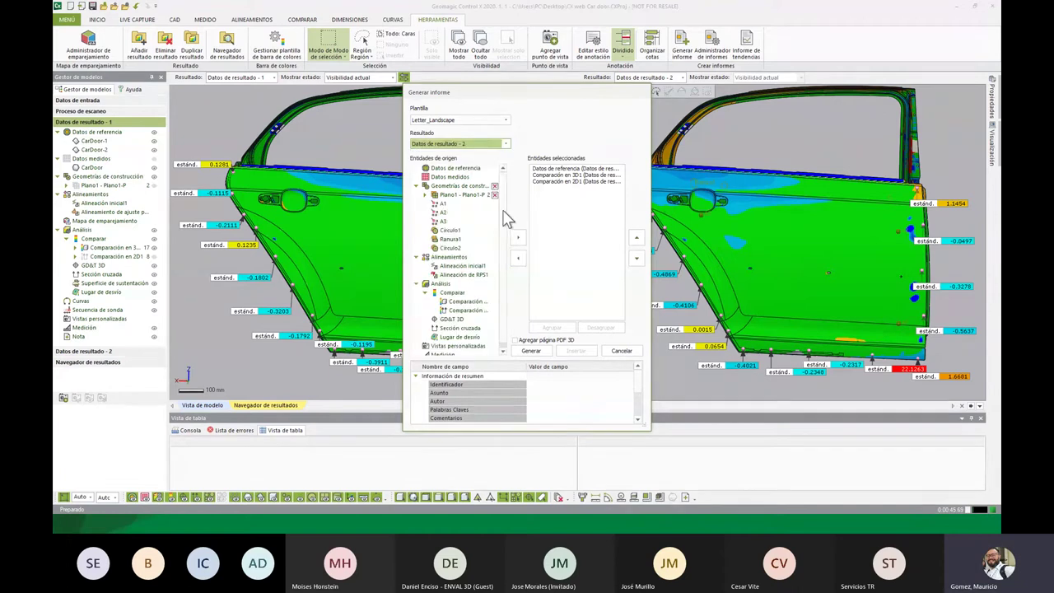
scroll(507, 218, "down", 1)
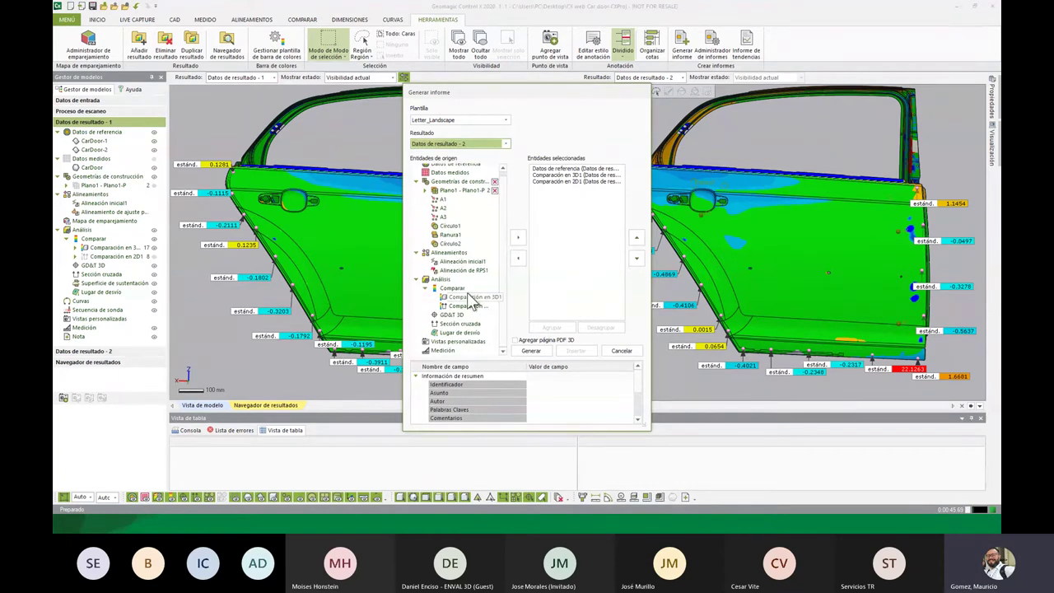
left_click(465, 296)
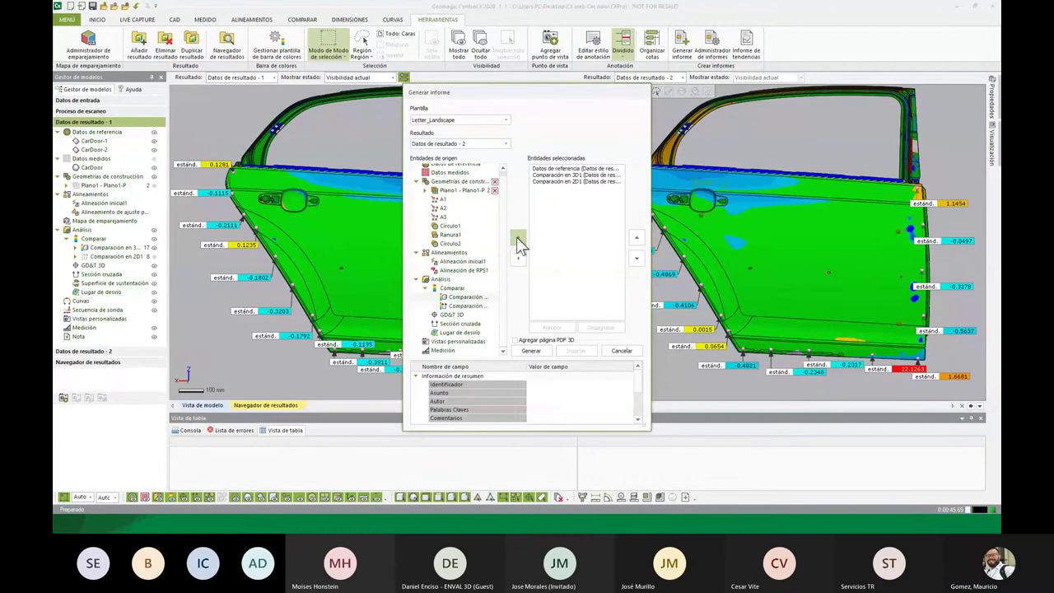
left_click(517, 239)
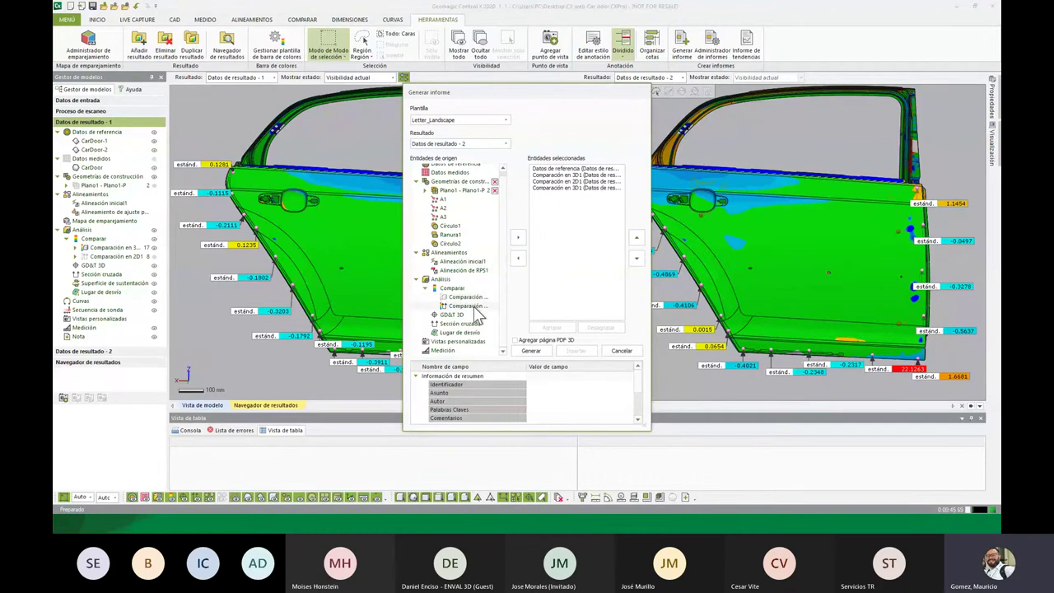
left_click(518, 238)
- Rearrange the 3D and 2D comparison entries in the Entidades seleccionadas list
left_click(586, 189)
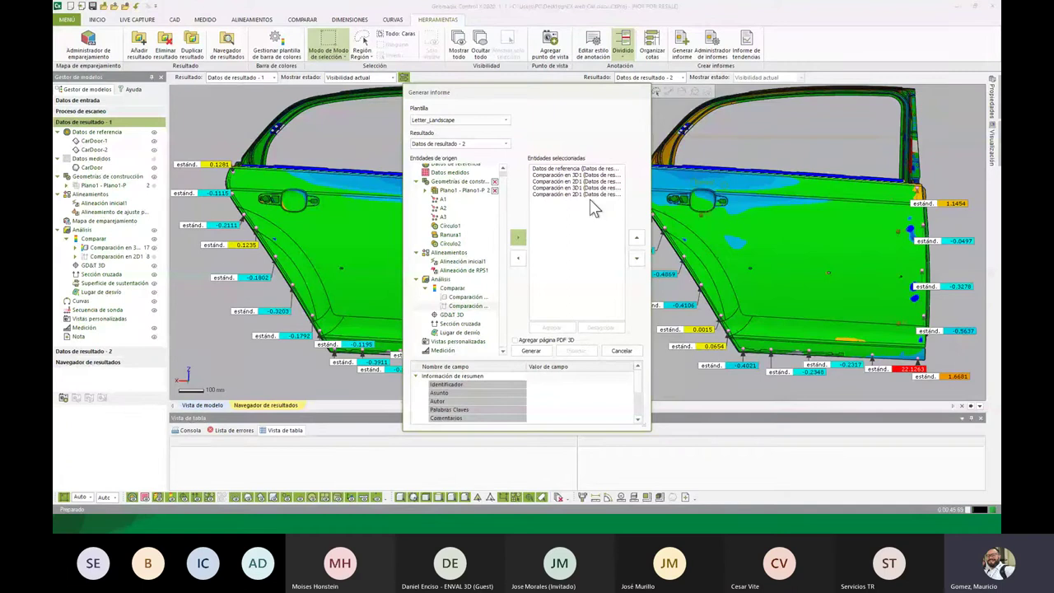
left_click(586, 176)
left_click_drag(587, 188, 585, 181)
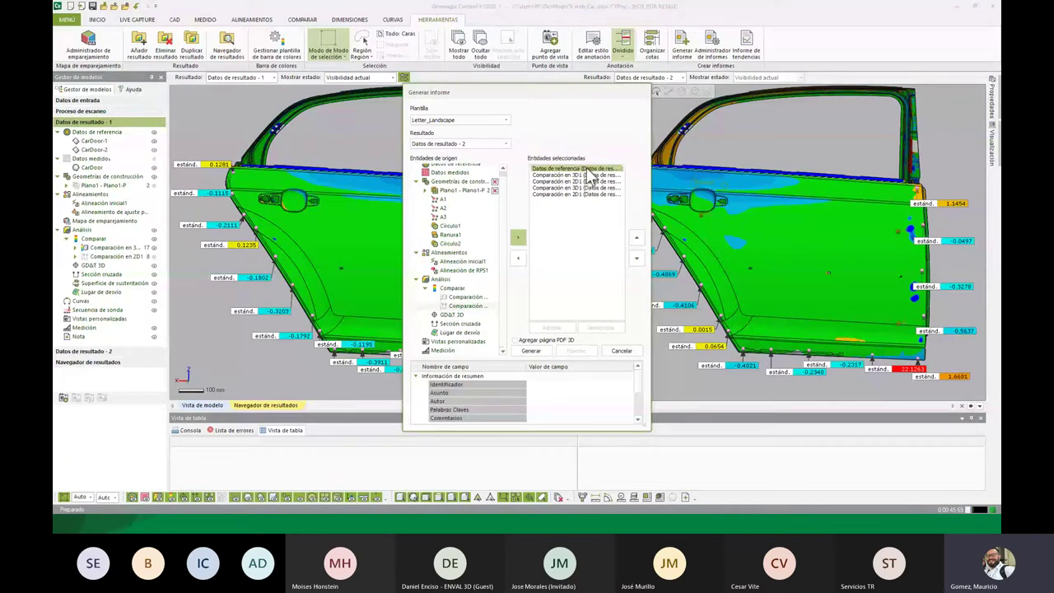
left_click(577, 175)
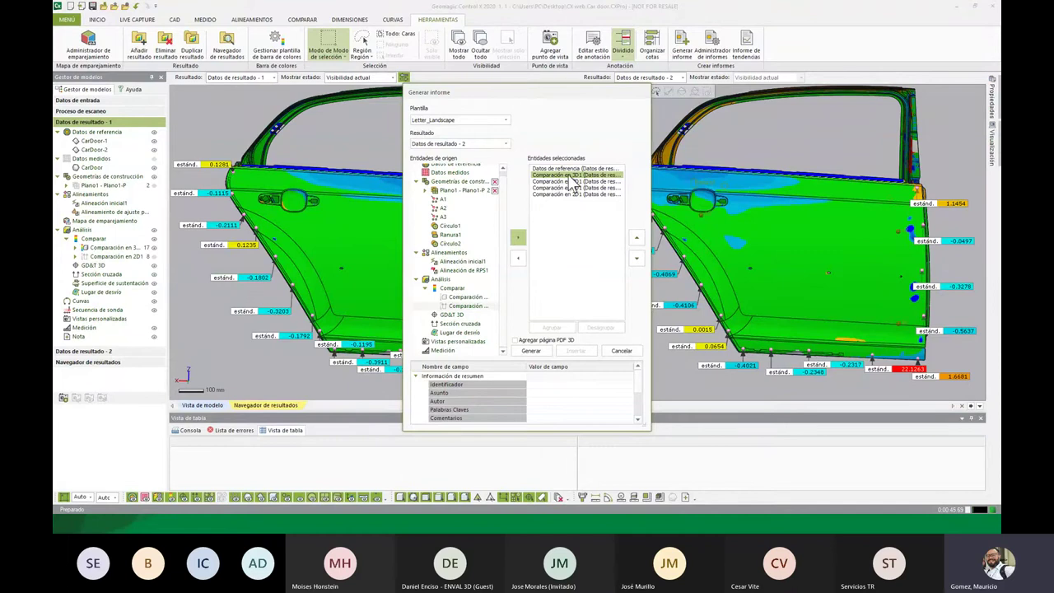
left_click(553, 182)
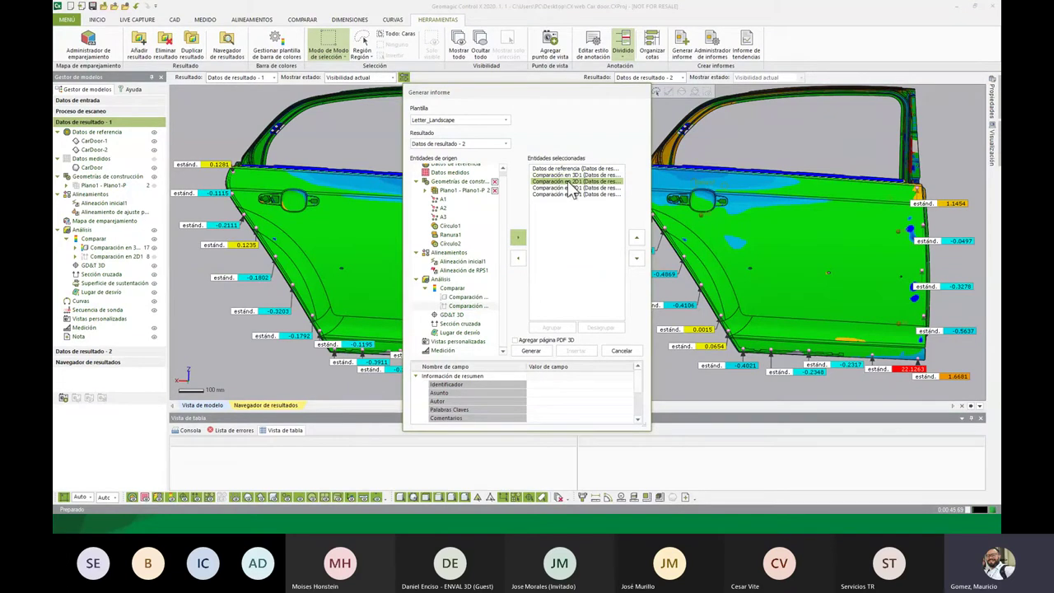
left_click(564, 189)
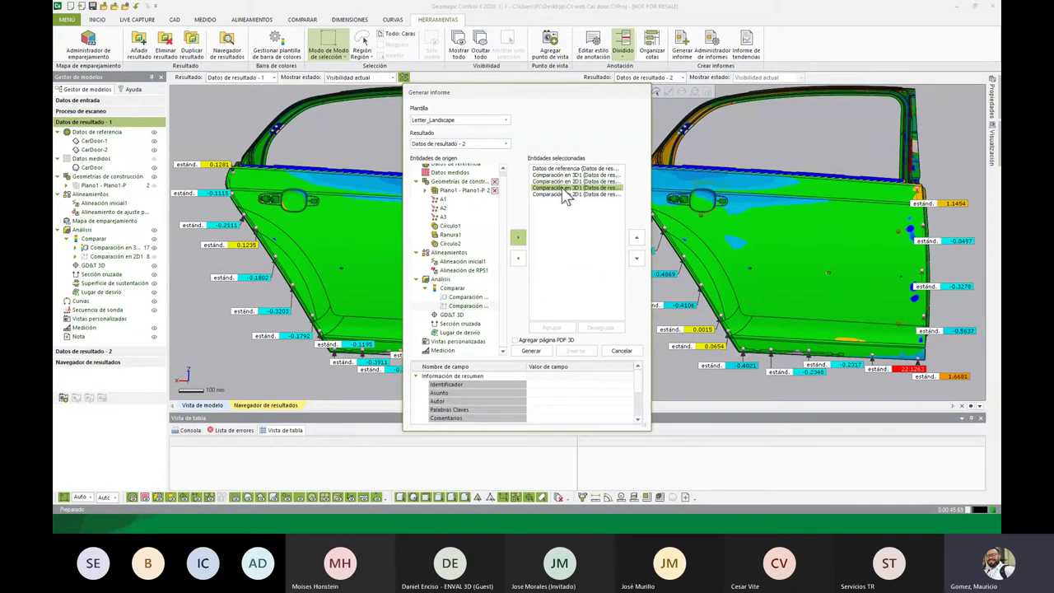
left_click(570, 195)
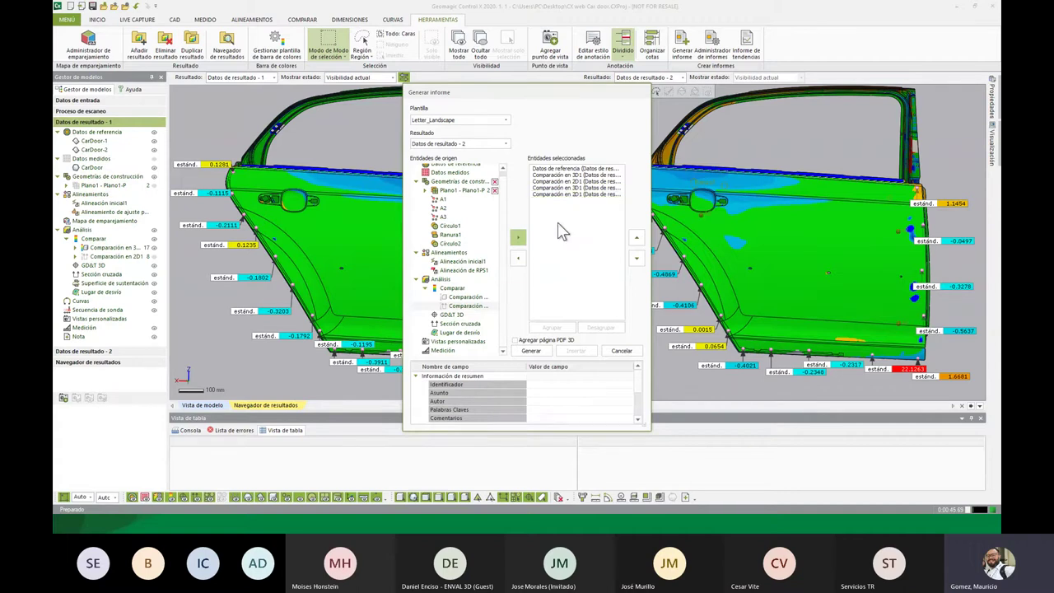
left_click_drag(565, 206, 565, 184)
- Move the remaining 3D comparison entry up above the 2D comparisons
left_click(562, 228)
left_click(567, 234)
left_click(638, 237)
left_click(639, 236)
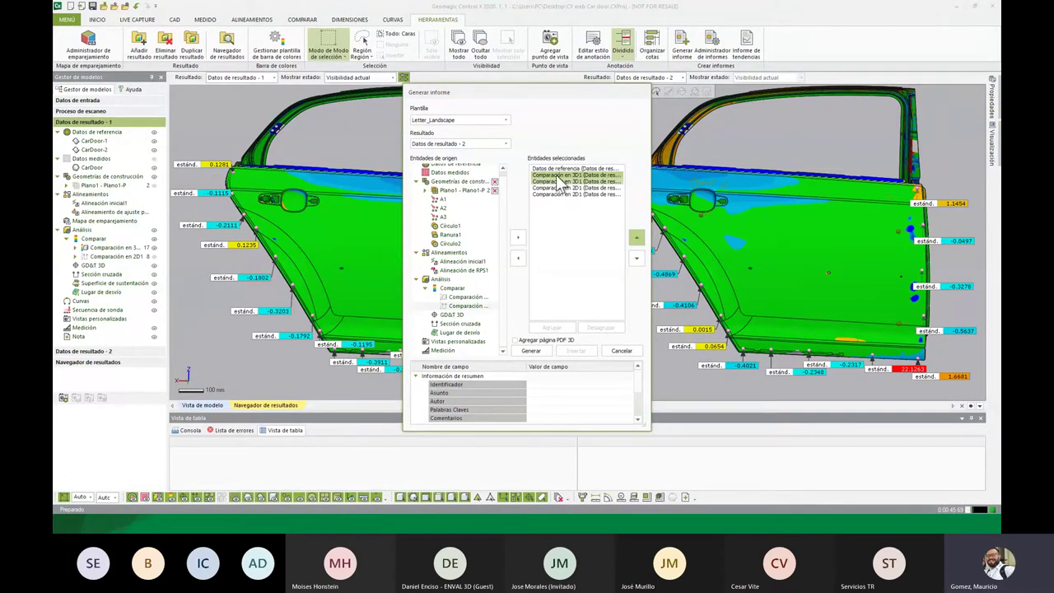
left_click(550, 188)
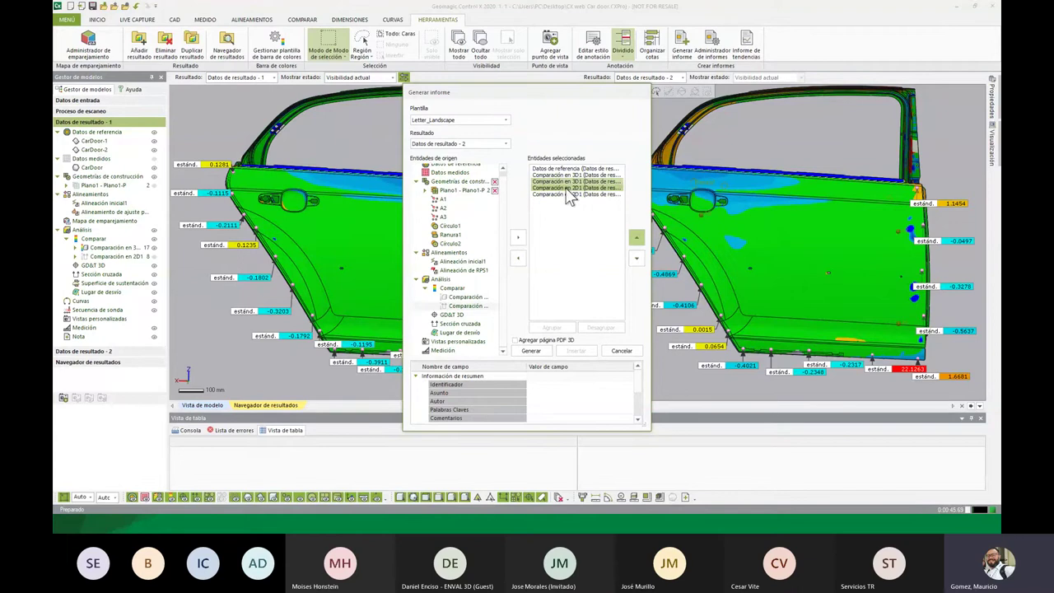
- Generate the report and scroll through its reference views, colour maps, statistics and deviation tables
left_click(531, 350)
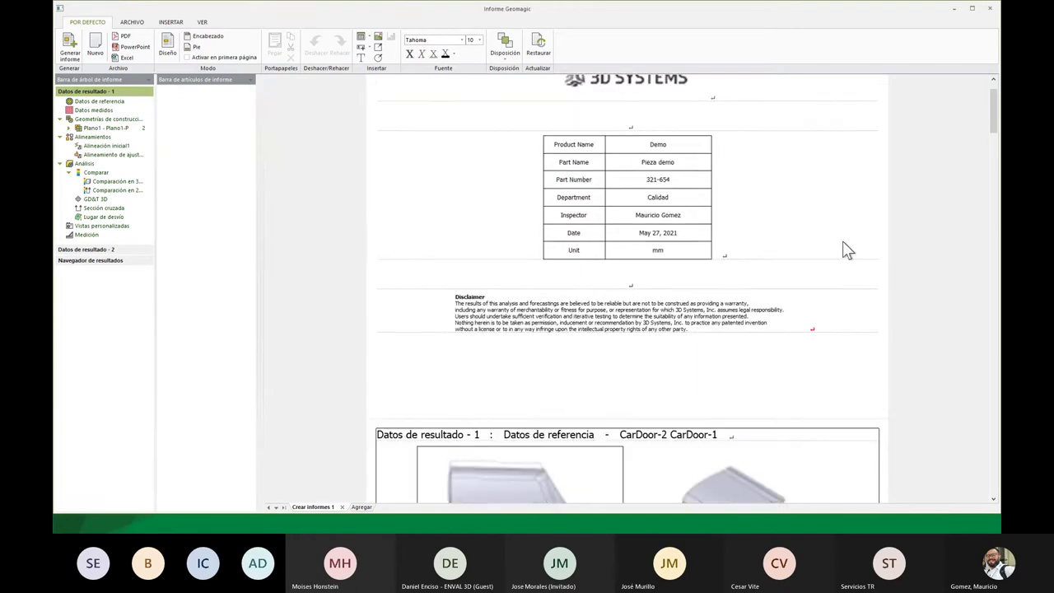
scroll(849, 250, "down", 1)
scroll(848, 250, "down", 4)
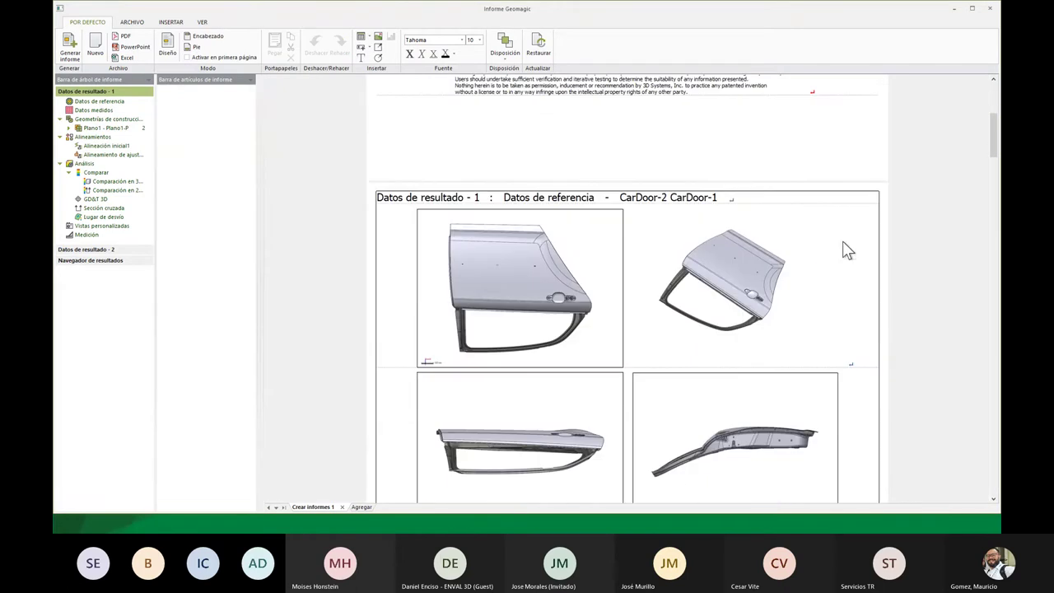
scroll(848, 250, "down", 3)
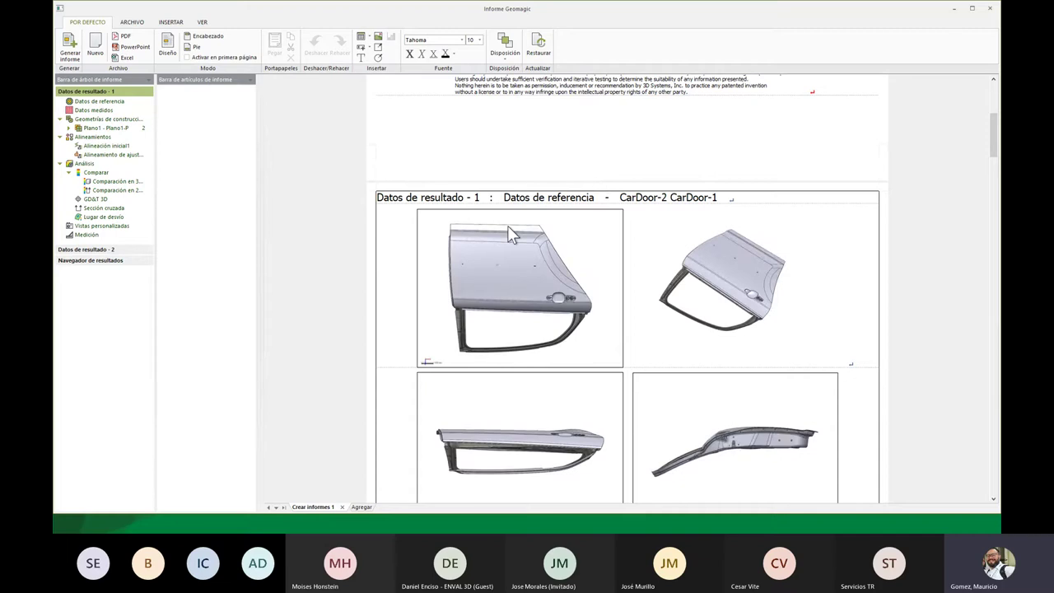
scroll(473, 247, "down", 3)
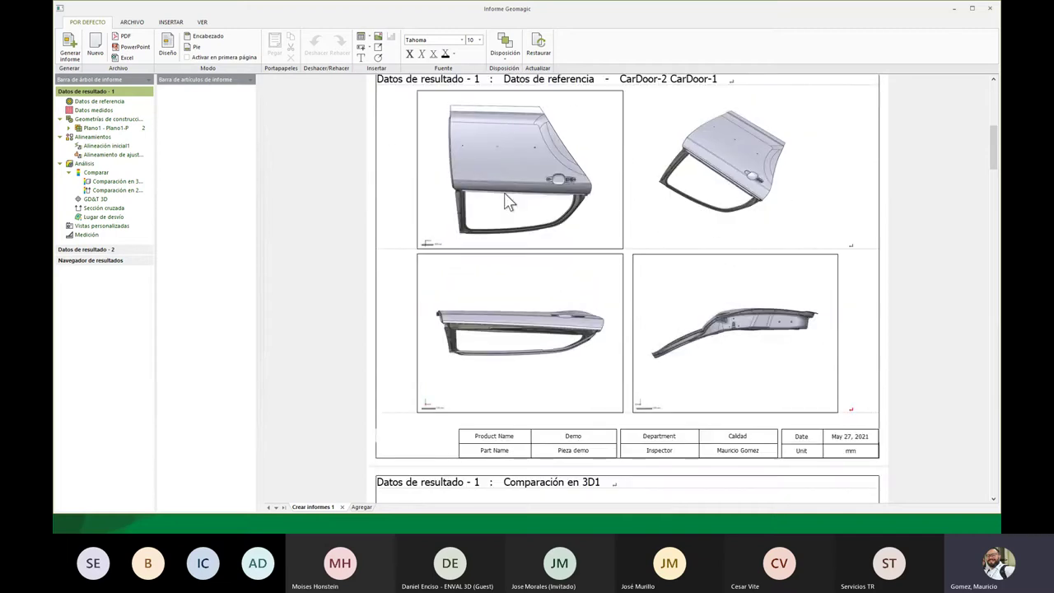
scroll(809, 297, "down", 2)
scroll(811, 296, "down", 3)
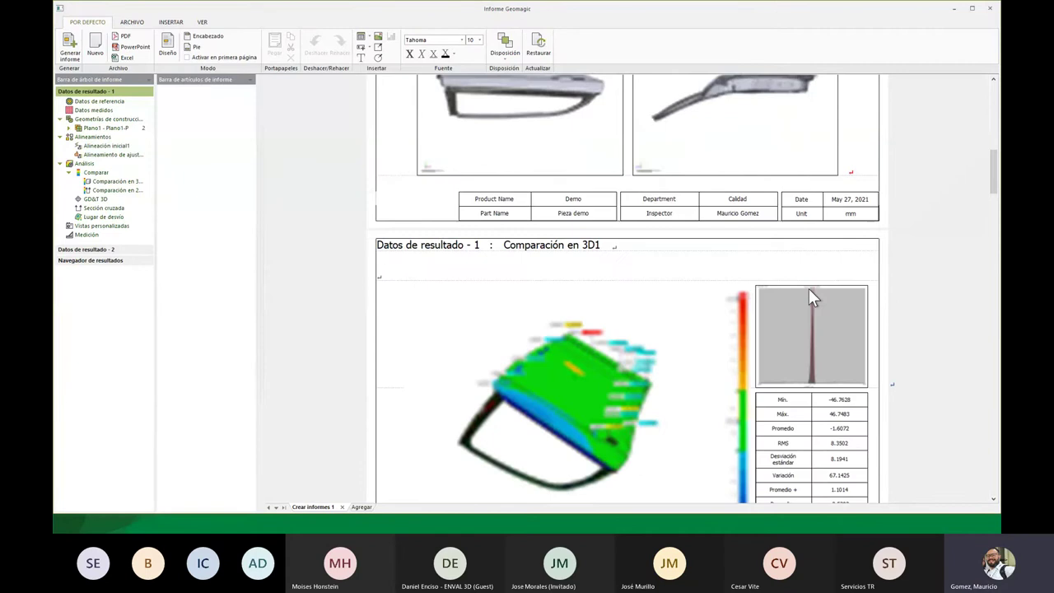
scroll(809, 290, "down", 3)
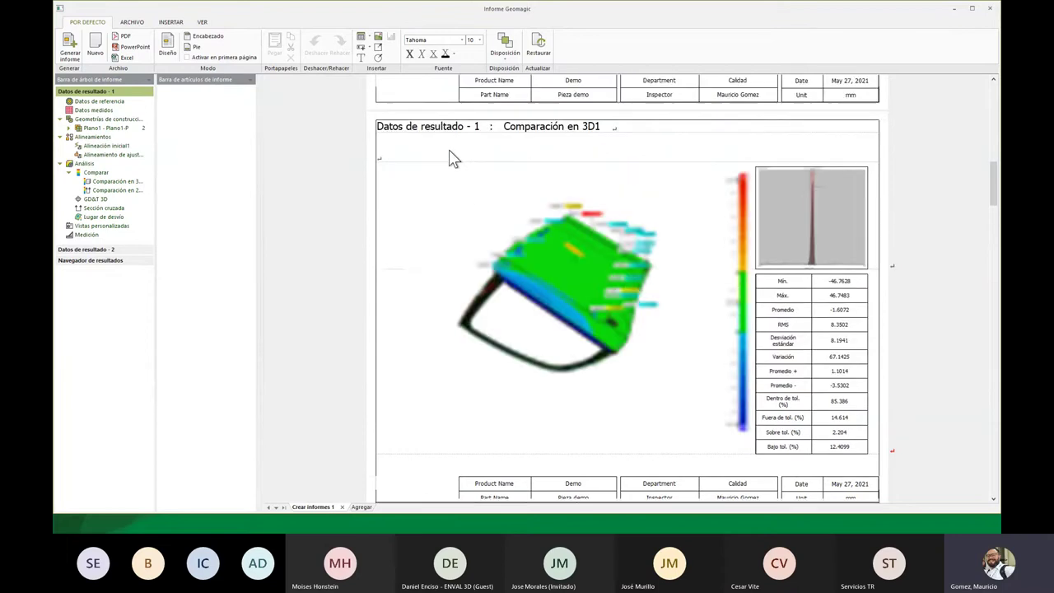
scroll(436, 146, "down", 1)
scroll(436, 146, "down", 3)
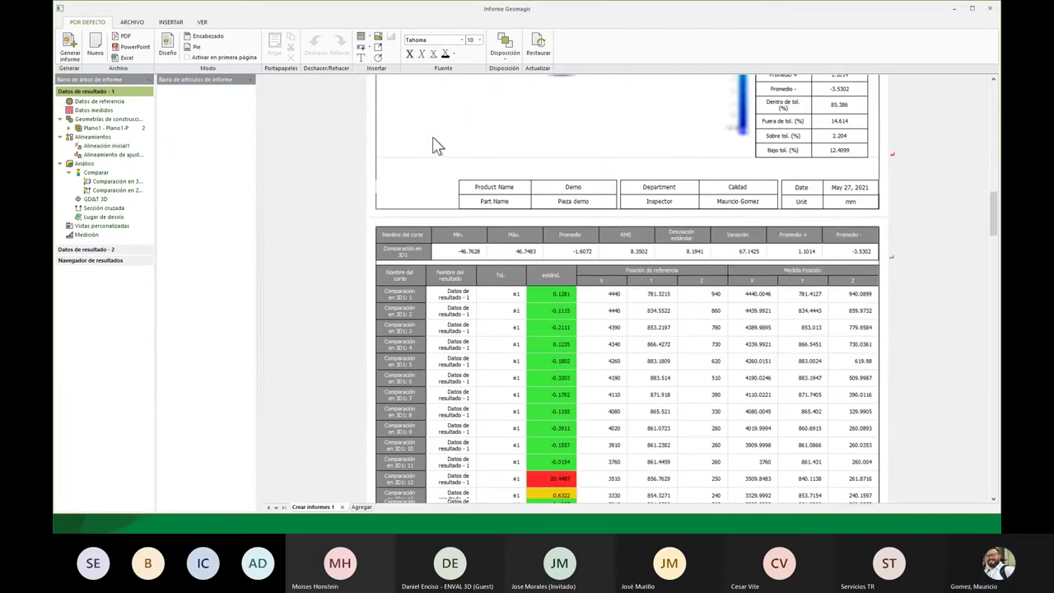
scroll(545, 173, "down", 2)
scroll(552, 280, "up", 1)
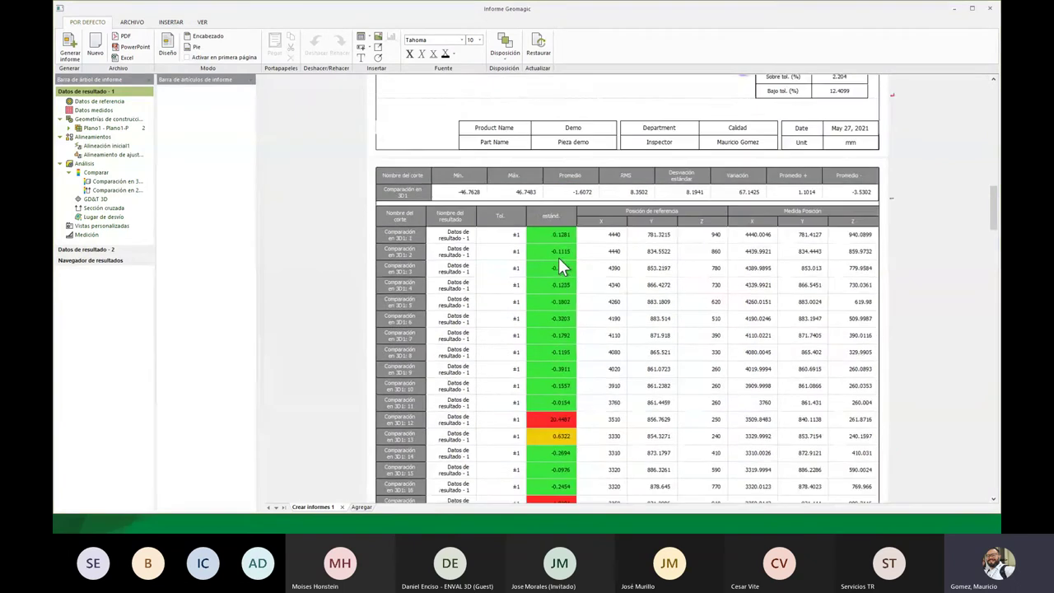
scroll(609, 239, "up", 3)
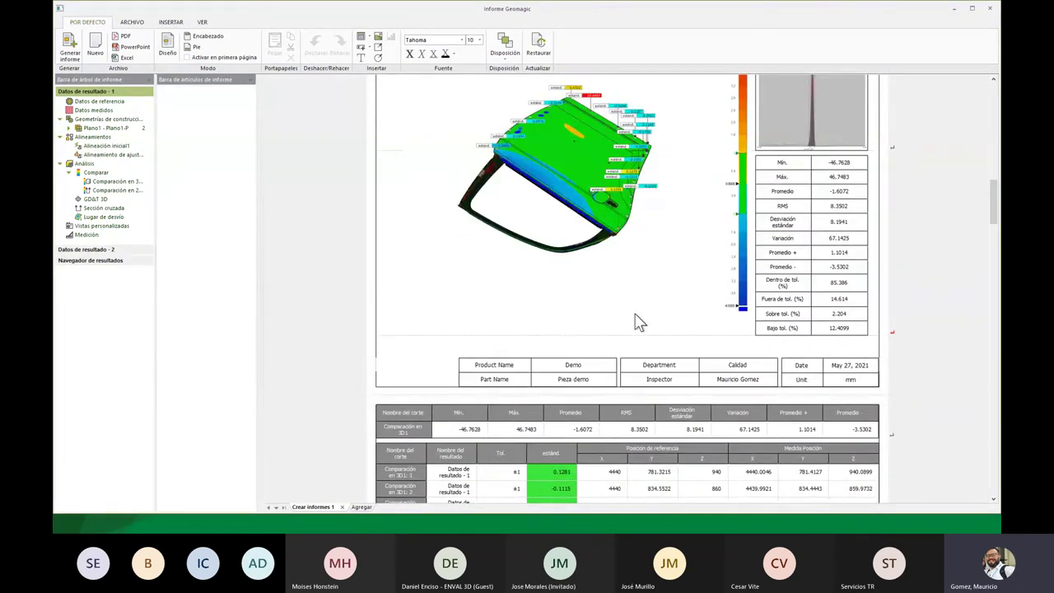
scroll(635, 322, "down", 1)
scroll(628, 308, "down", 5)
scroll(620, 308, "down", 3)
scroll(614, 306, "down", 5)
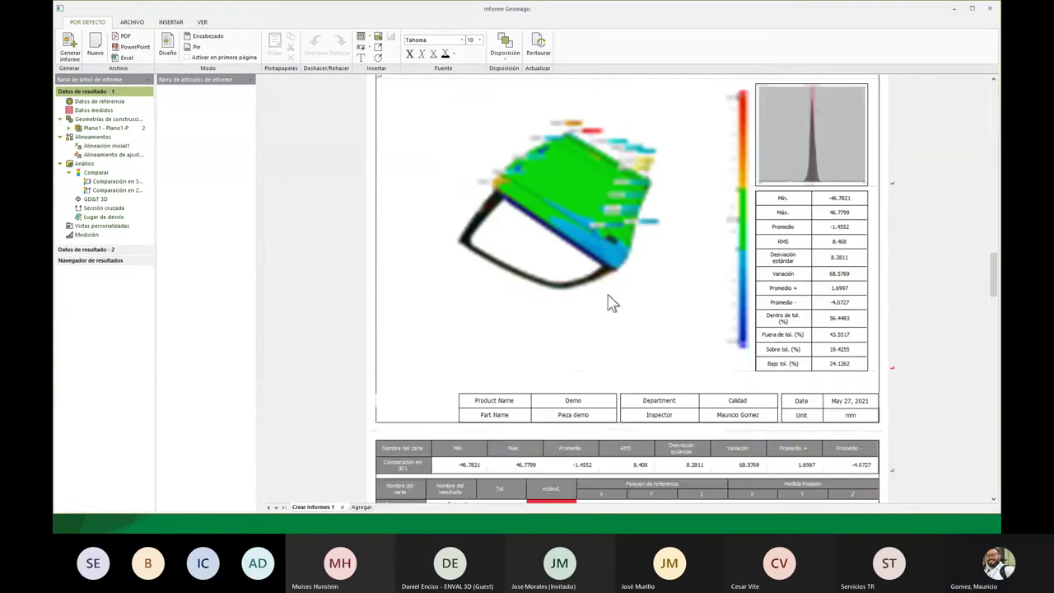
scroll(607, 271, "up", 2)
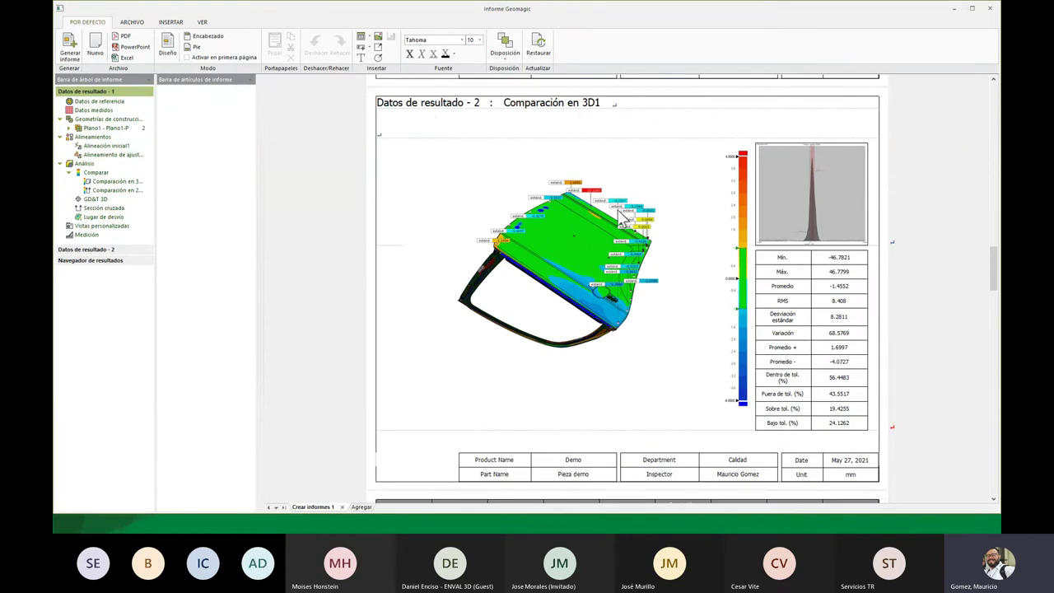
- Close the report and rename the second result set to RPS
left_click(989, 10)
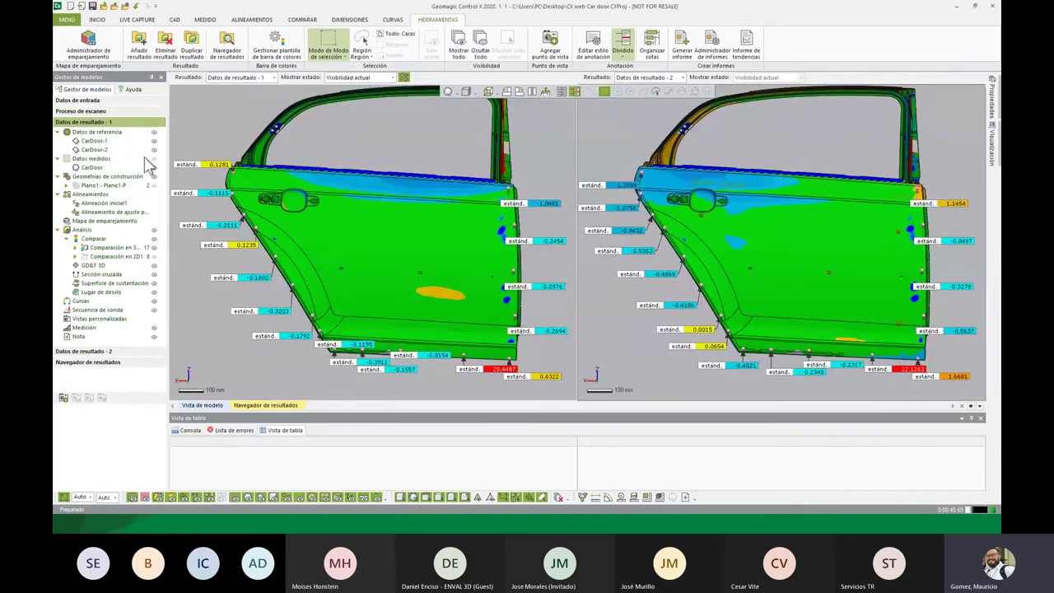
left_click(100, 354)
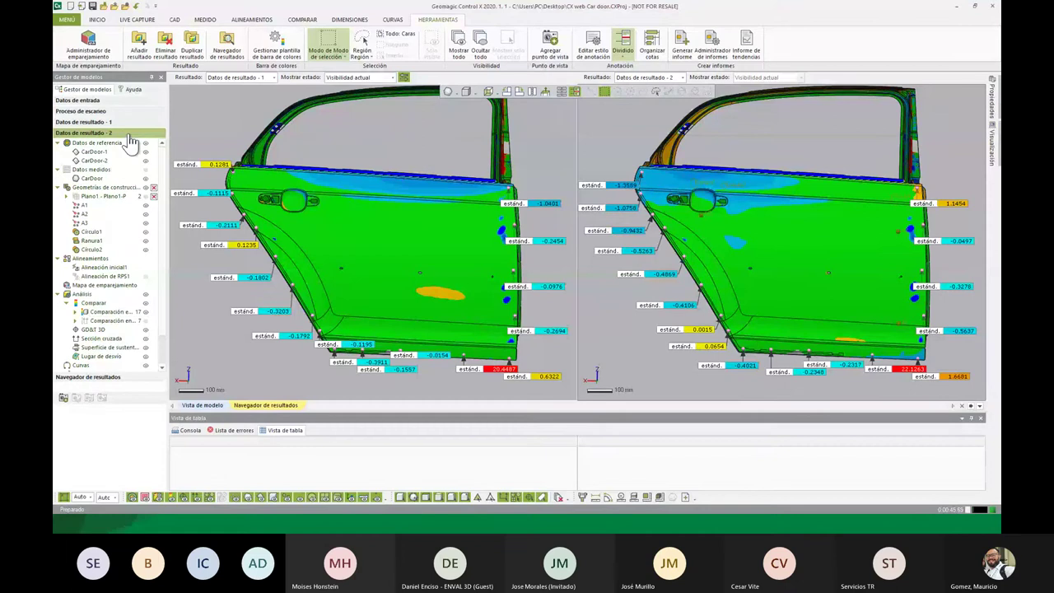
right_click(130, 135)
left_click(153, 187)
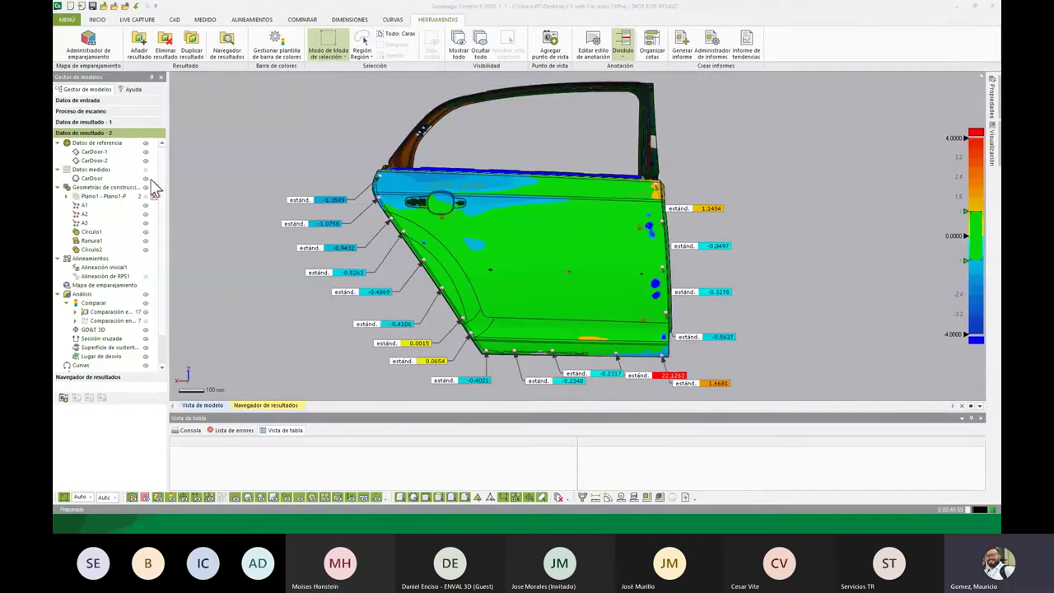
type("Fi")
key("Return")
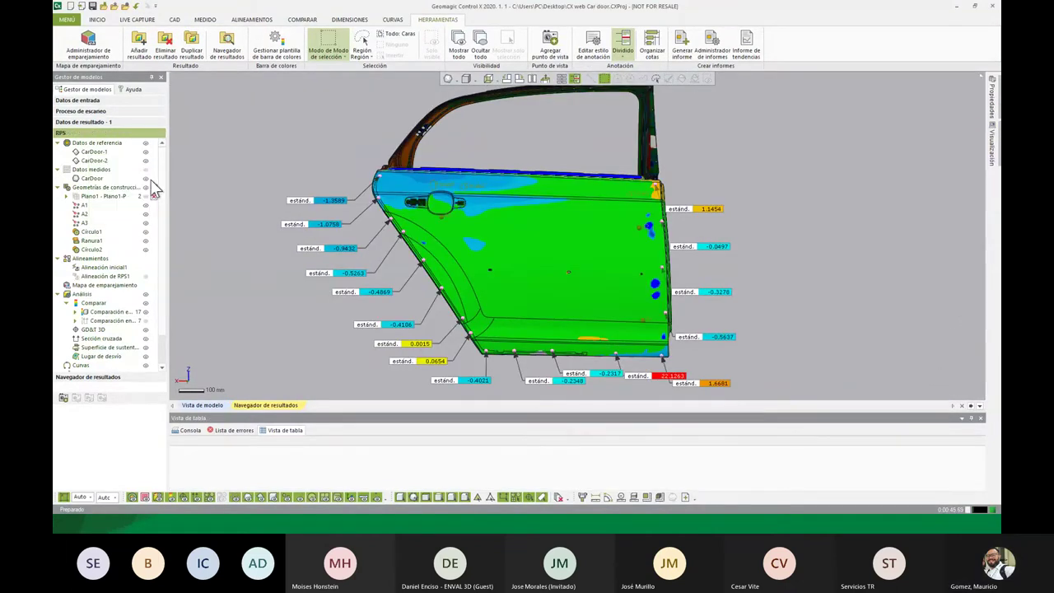
- Activate the first result set and rename it to Best Fit
left_click(105, 122)
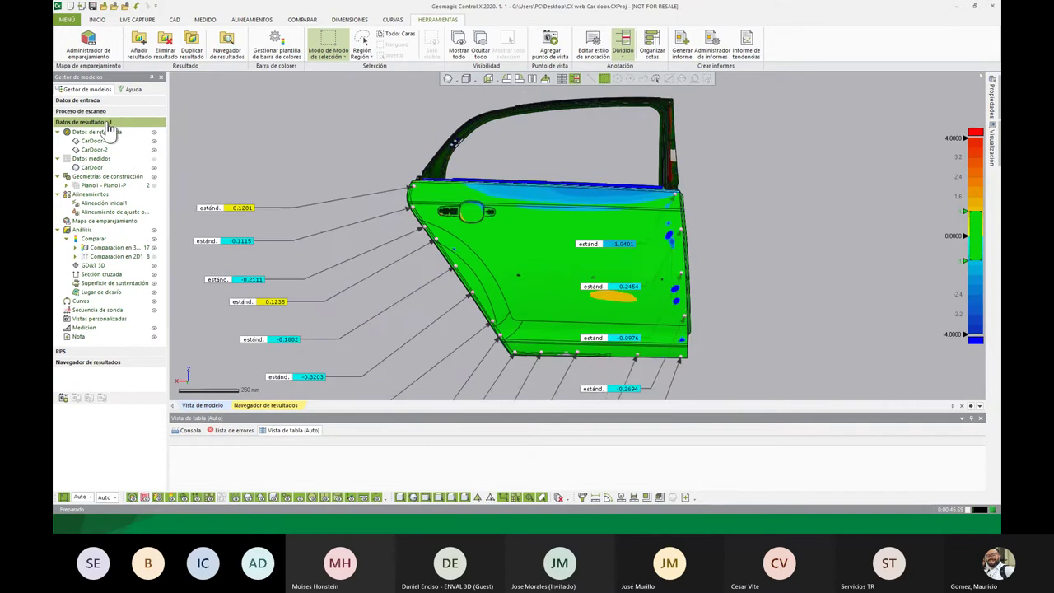
right_click(109, 124)
left_click(144, 171)
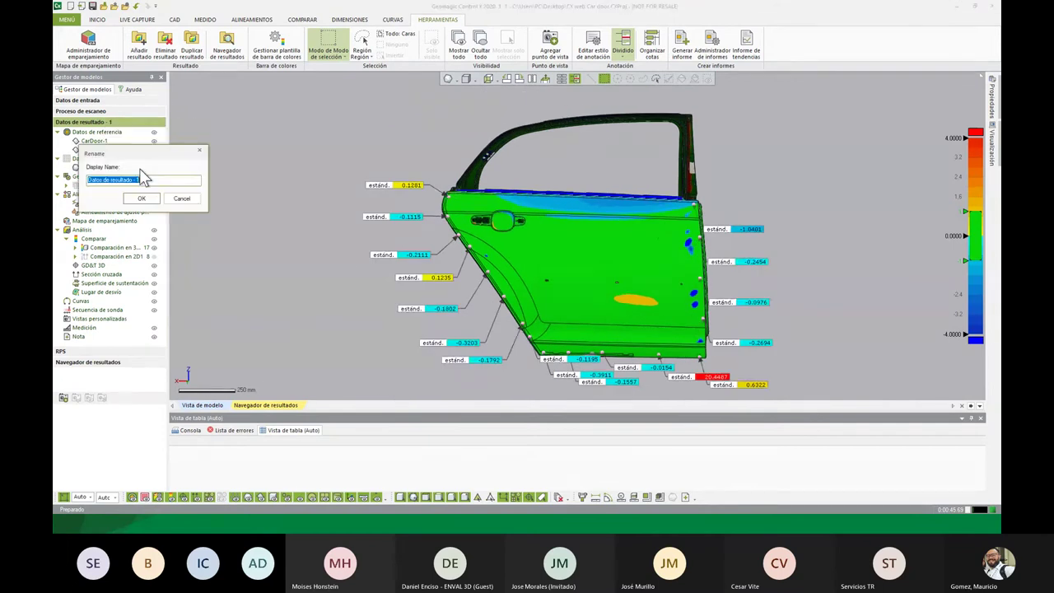
type("Bes")
type("t Fit")
key("Return")
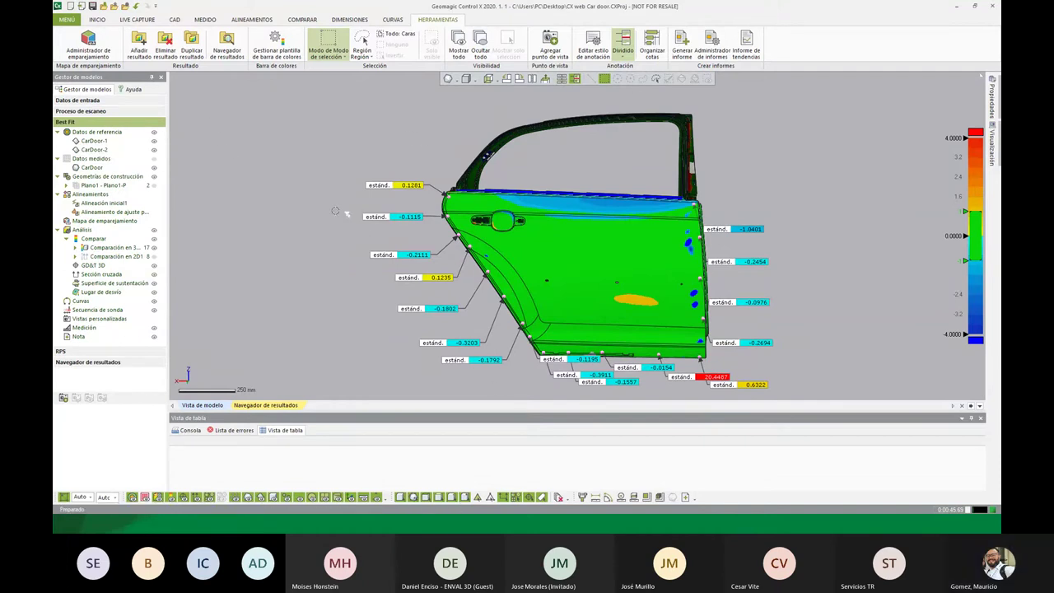
- Show the comparison statistics and move the 0.1281 and nearby labels beside the door's left edge
left_click(114, 247)
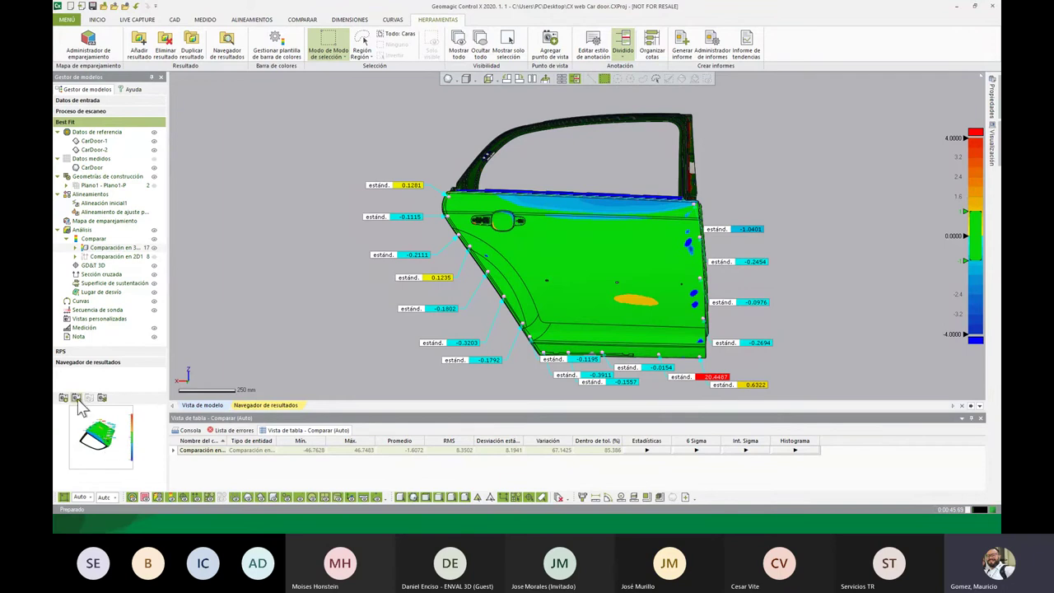
left_click(76, 398)
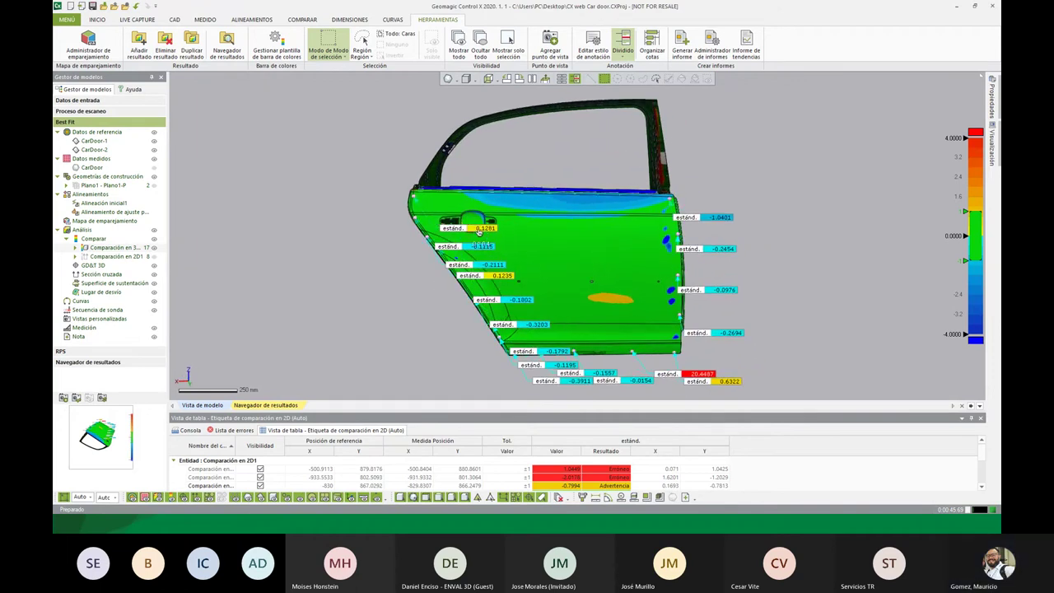
mouse_move(486, 239)
left_mouse_down()
mouse_move(421, 241)
mouse_move(402, 203)
left_mouse_up()
left_click_drag(449, 247, 363, 227)
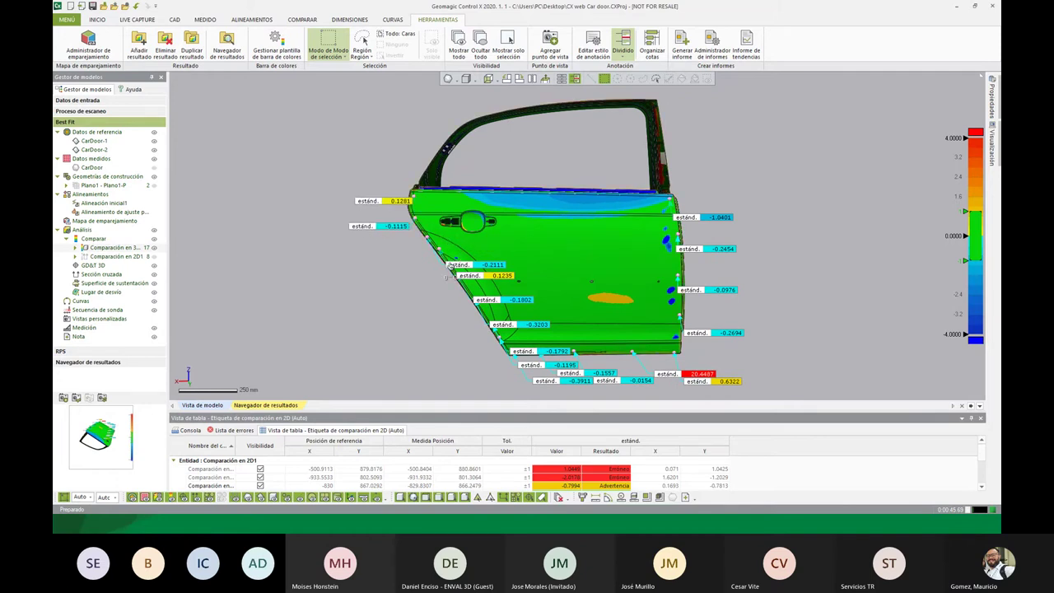
left_click_drag(452, 270, 377, 256)
- Turn the door side-on and stack the 0.1235, -0.1802, -0.3203, -0.1792, -0.1195 and -0.3911 labels on the left
right_click_drag(486, 292, 500, 280)
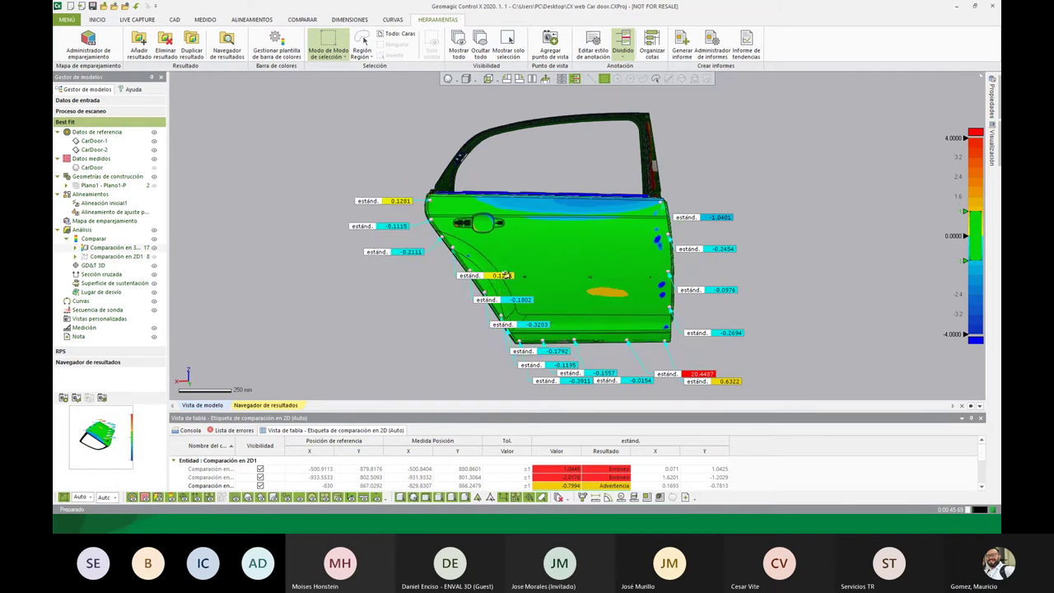
left_click_drag(513, 274, 438, 273)
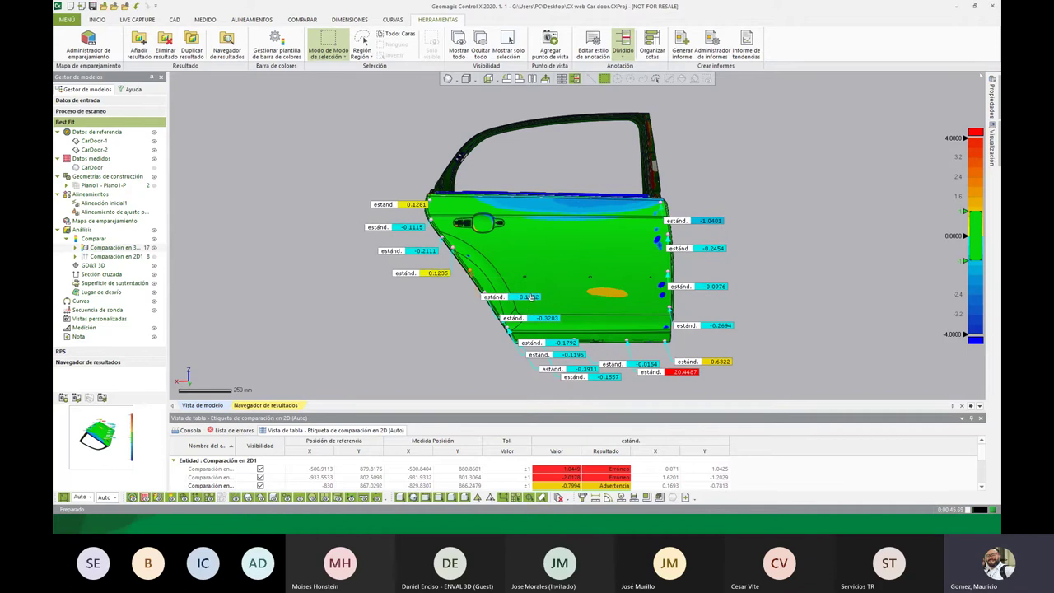
left_click_drag(527, 296, 451, 294)
left_click_drag(545, 318, 449, 314)
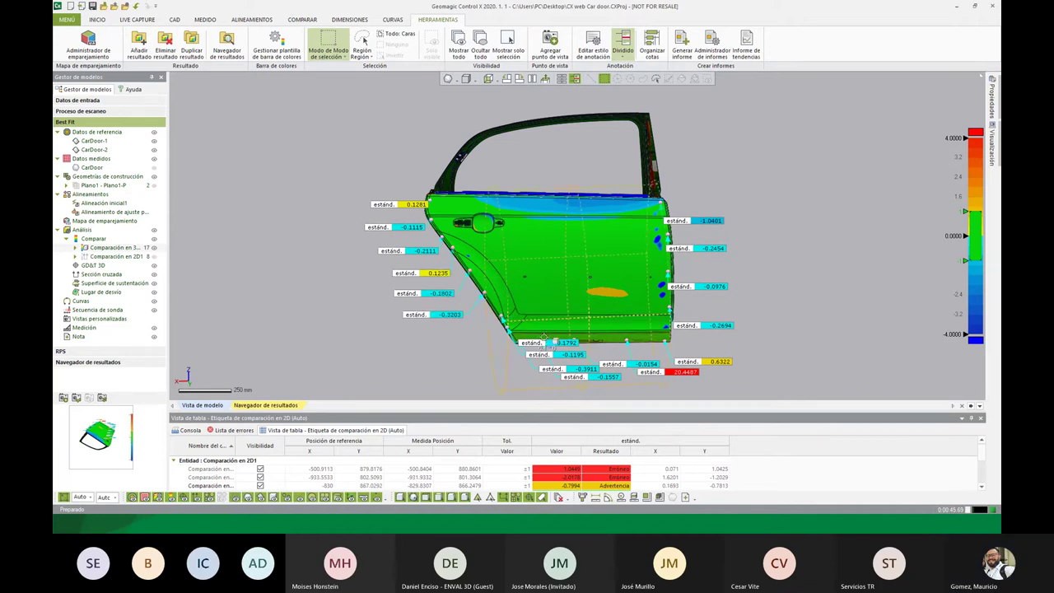
left_click_drag(546, 349, 444, 339)
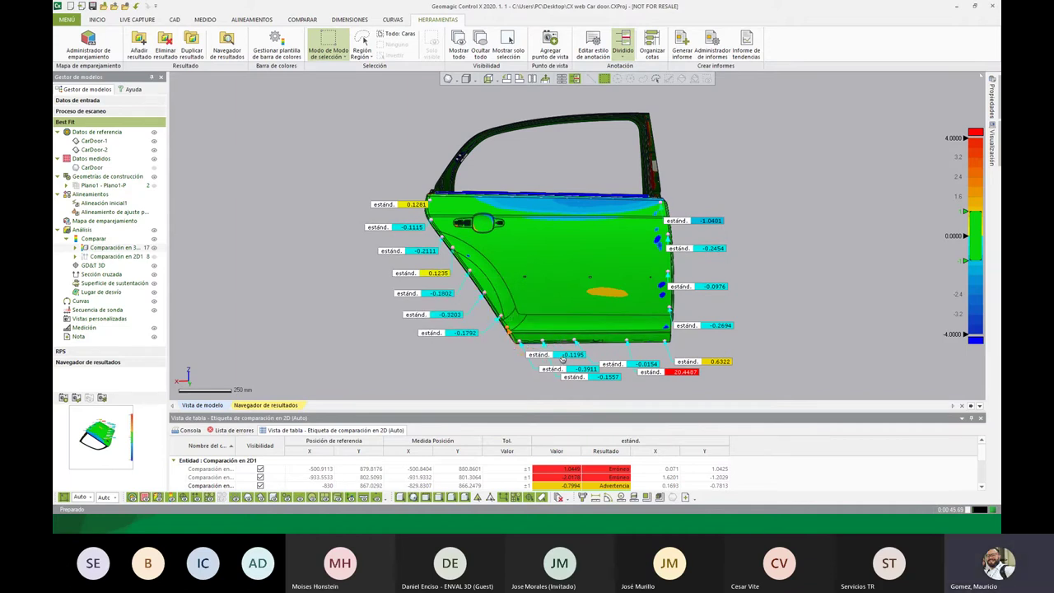
left_click_drag(563, 357, 481, 355)
left_click_drag(549, 373, 481, 370)
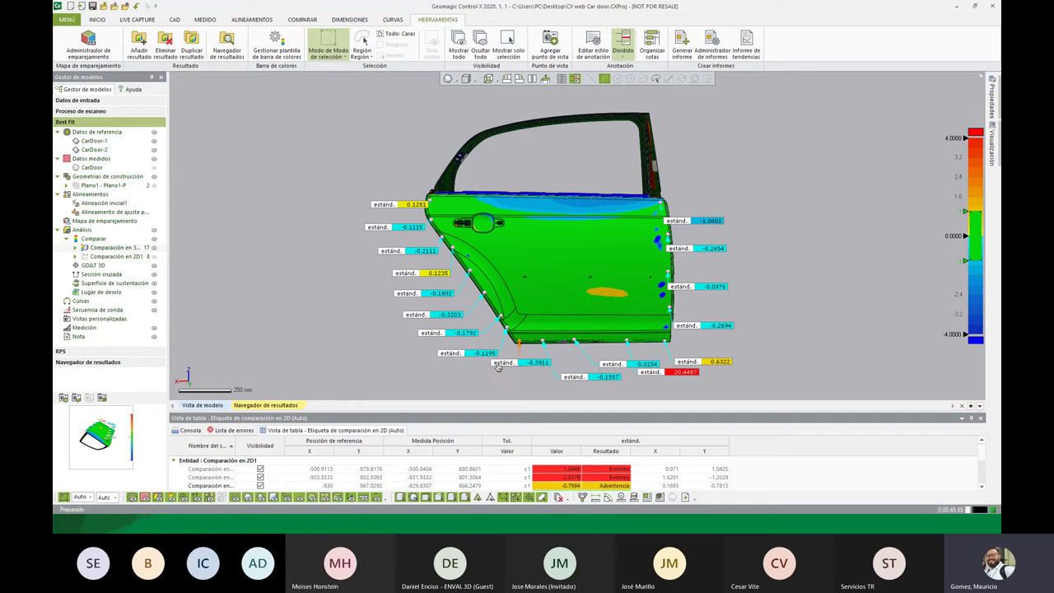
left_click_drag(597, 374, 647, 370)
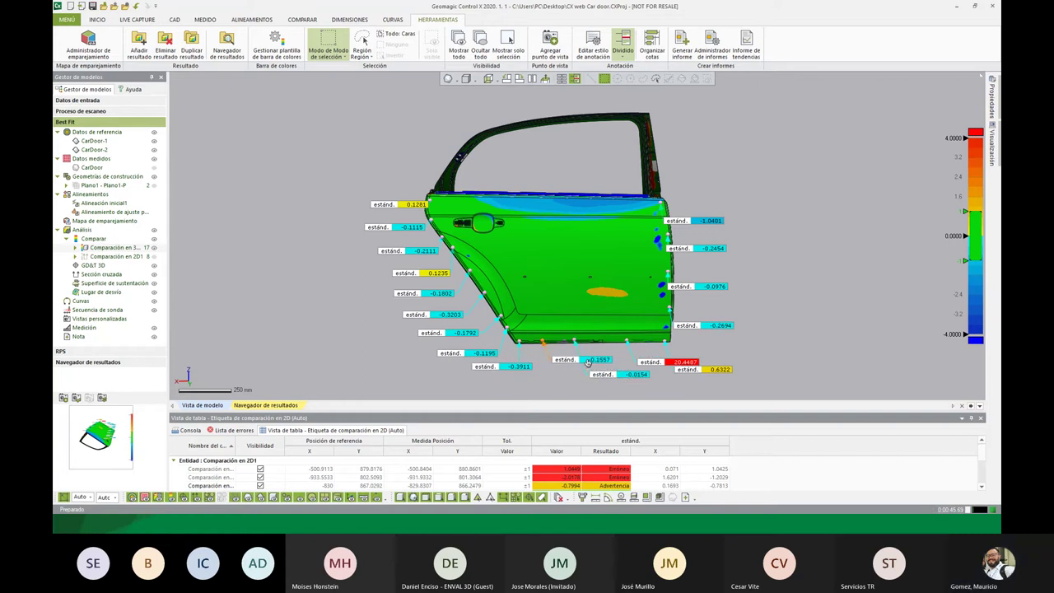
- Capture a view thumbnail, show Comparación en 2D1, then switch to the RPS result set
left_click(102, 398)
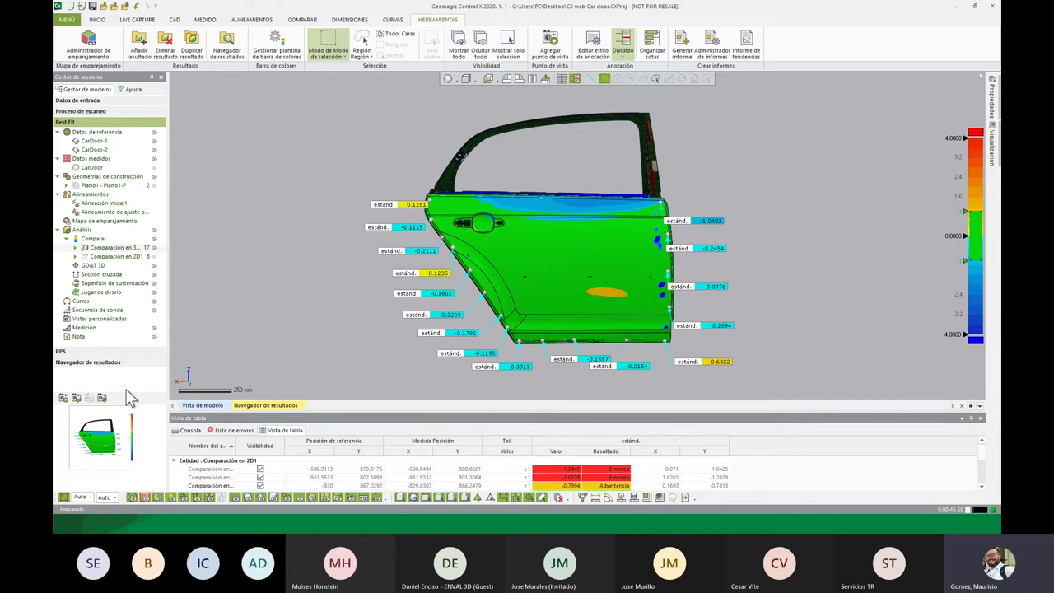
left_click(121, 258)
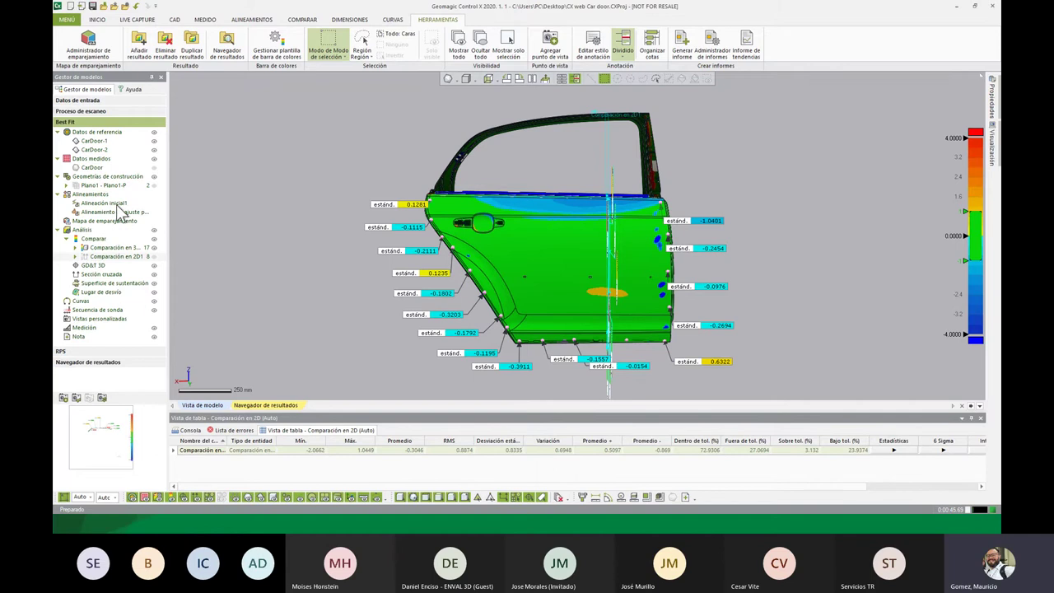
left_click(84, 354)
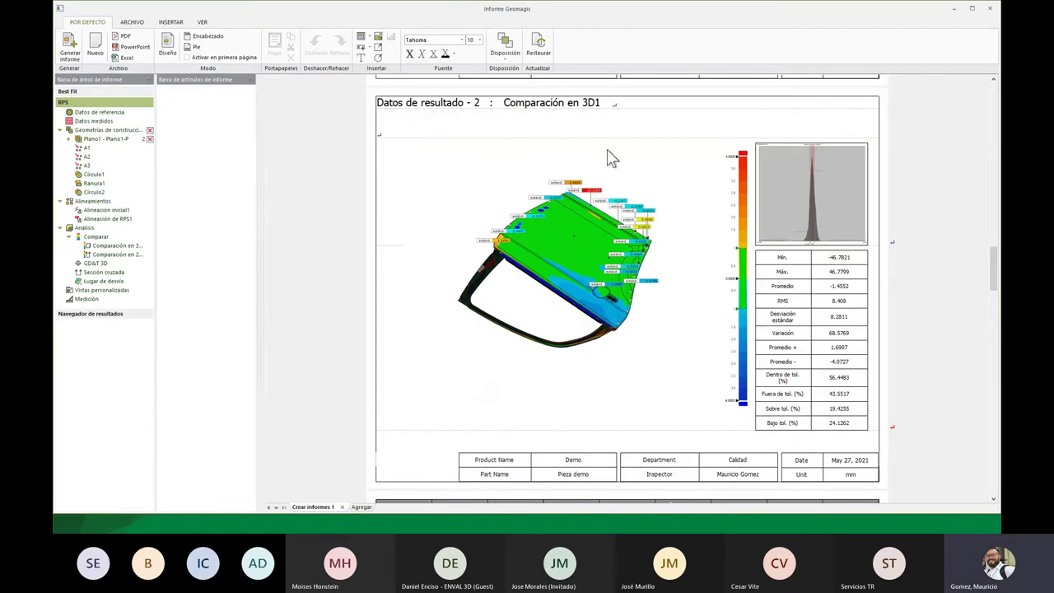
- Regenerate the open report with Restaurar so its 3D pages carry the Best Fit and RPS titles
scroll(337, 173, "up", 1)
scroll(337, 173, "up", 1)
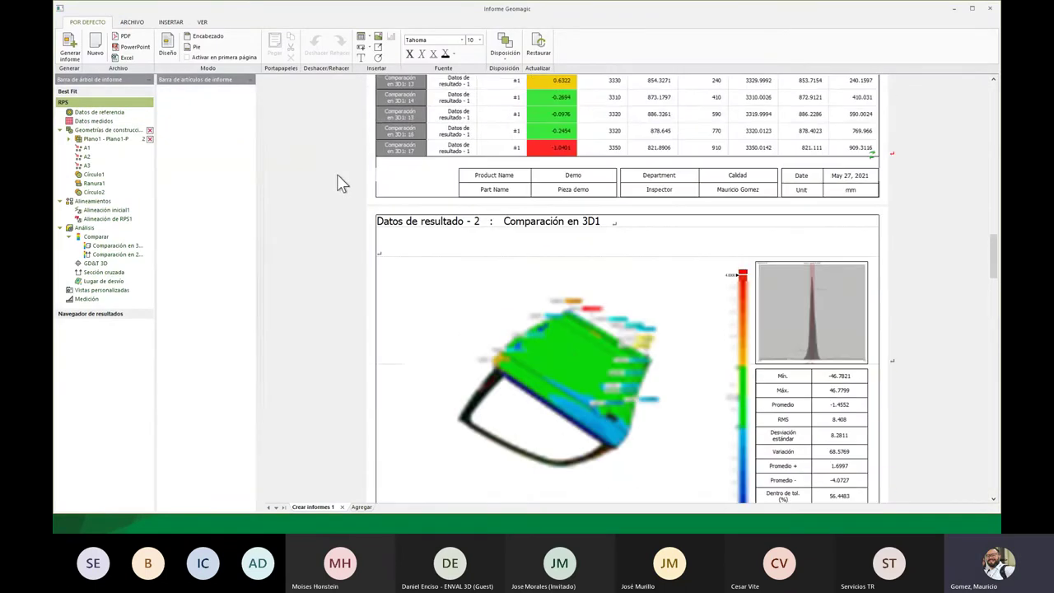
scroll(350, 169, "down", 2)
left_click(545, 40)
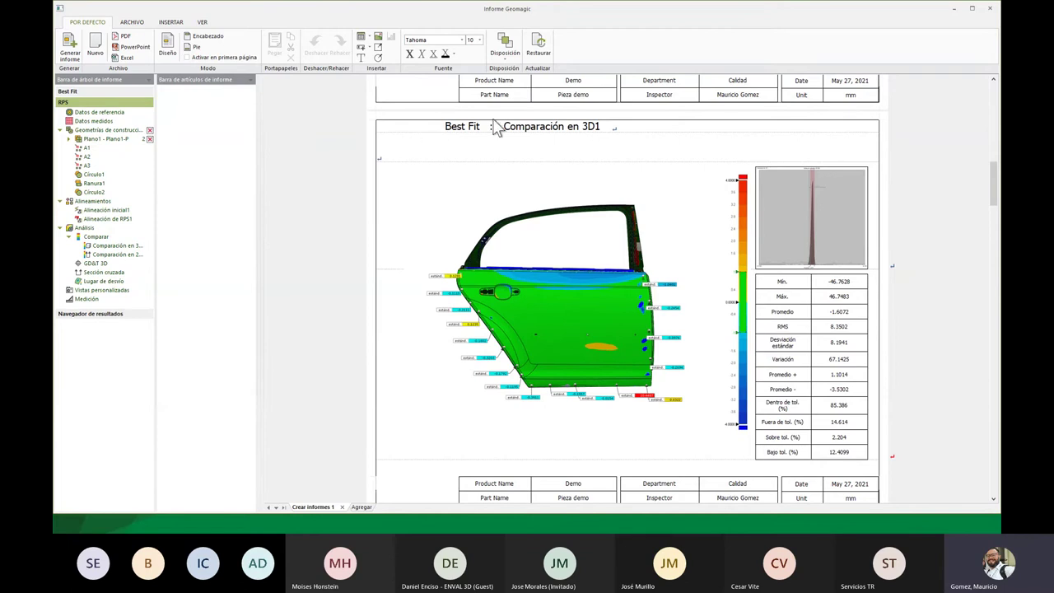
- Scroll through the Best Fit and RPS 3D comparison pages to the Best Fit 2D comparison page
scroll(423, 219, "down", 5)
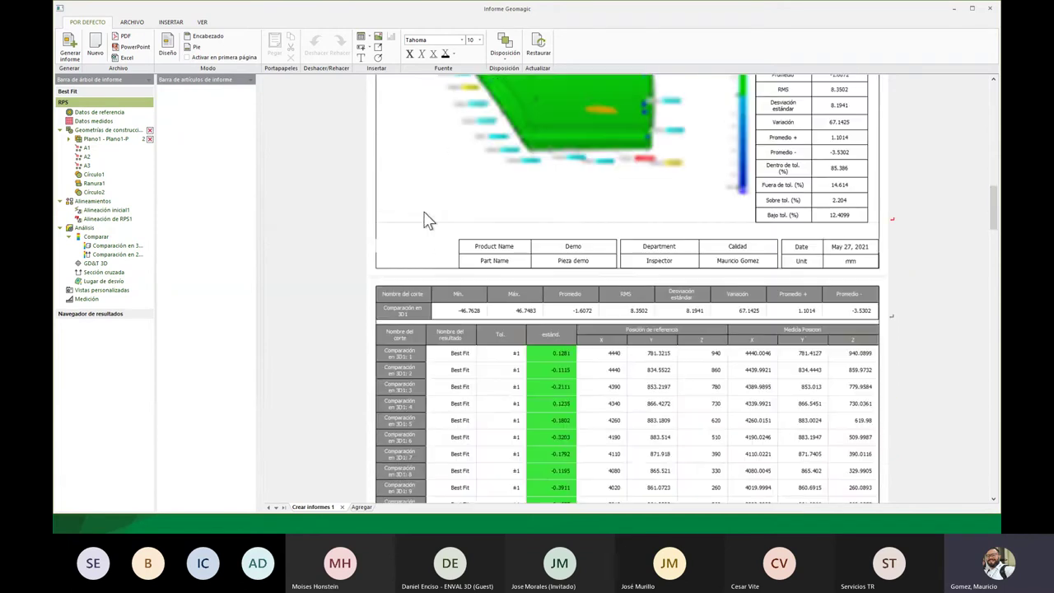
scroll(428, 219, "down", 1)
scroll(427, 220, "down", 6)
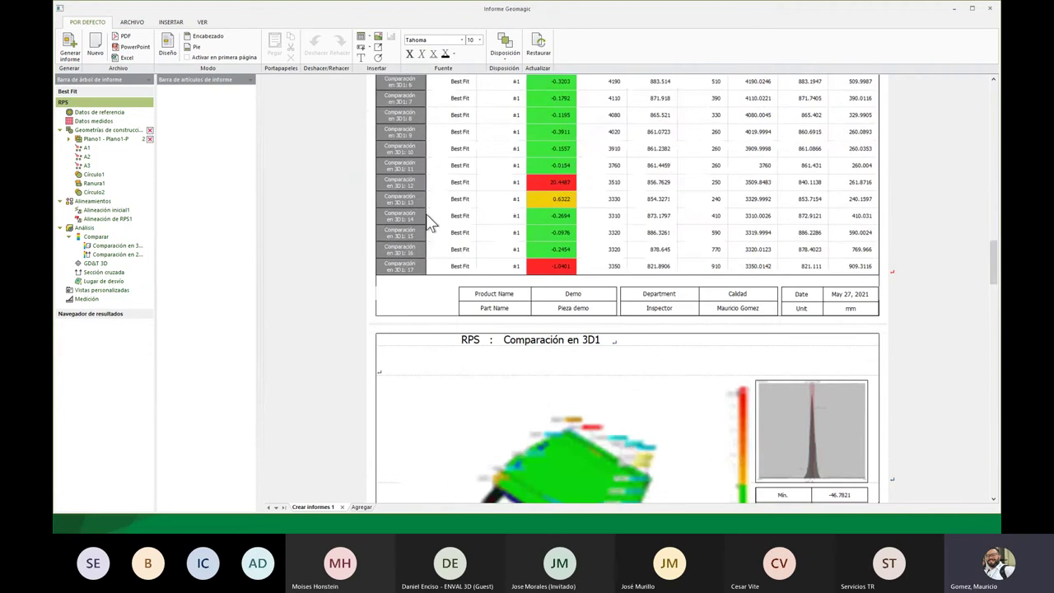
scroll(426, 215, "down", 4)
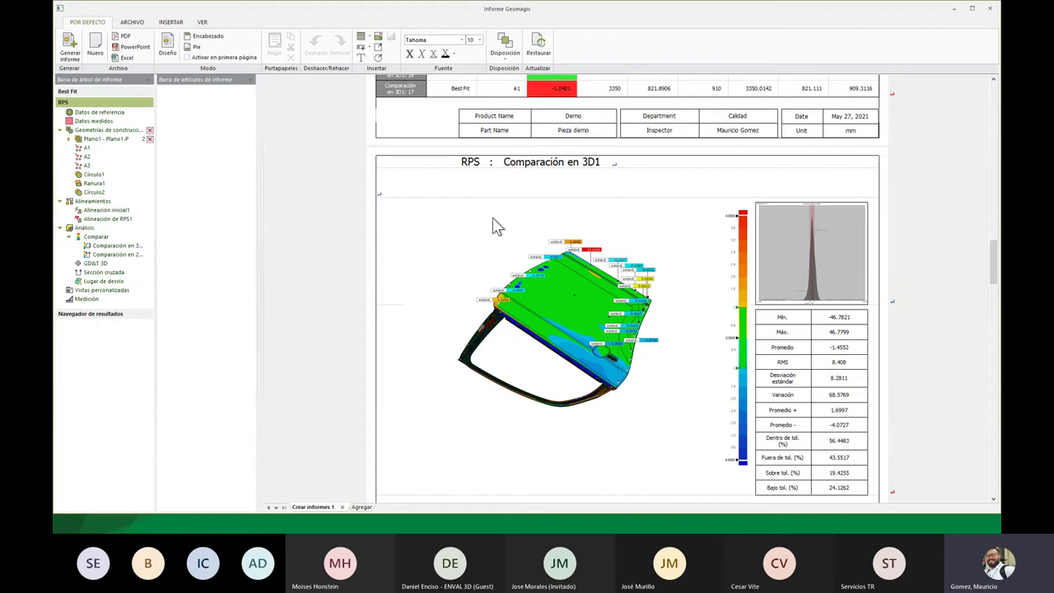
scroll(565, 346, "down", 2)
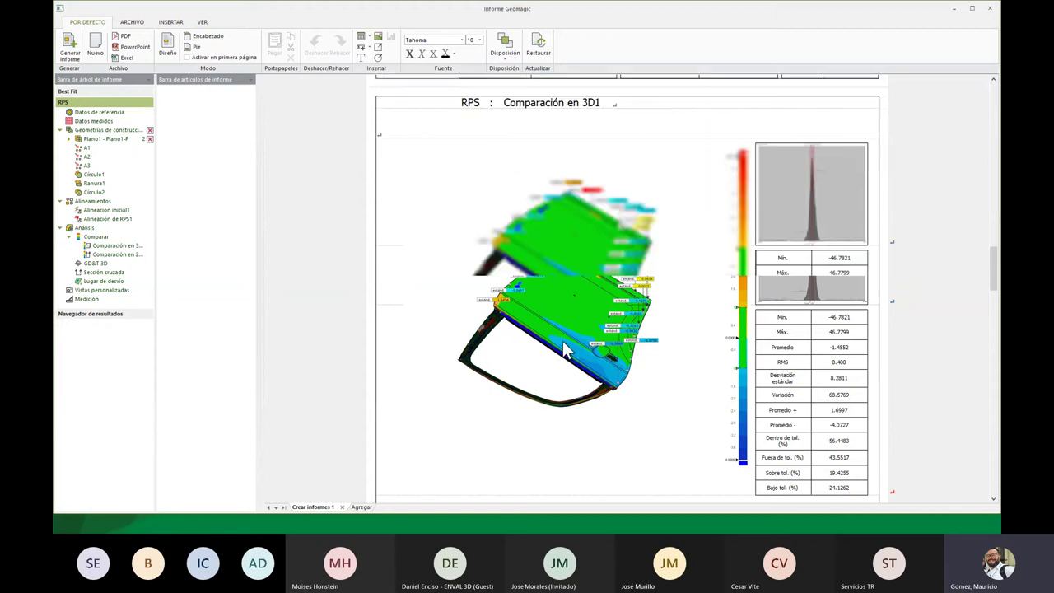
scroll(564, 344, "down", 5)
scroll(564, 344, "down", 4)
scroll(564, 334, "up", 5)
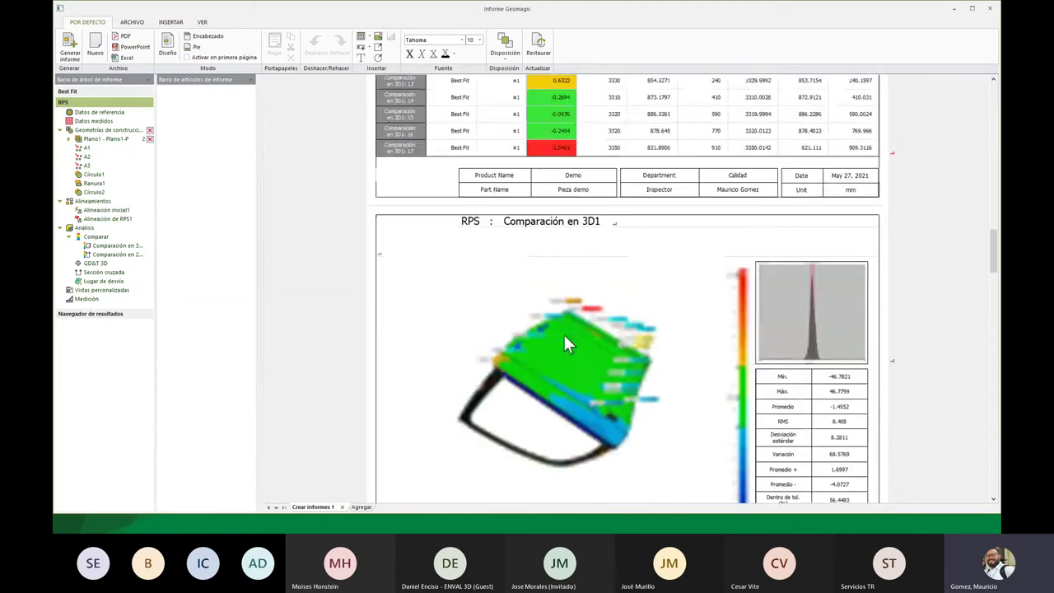
scroll(563, 333, "up", 5)
scroll(564, 334, "up", 3)
scroll(564, 324, "down", 9)
scroll(564, 334, "down", 3)
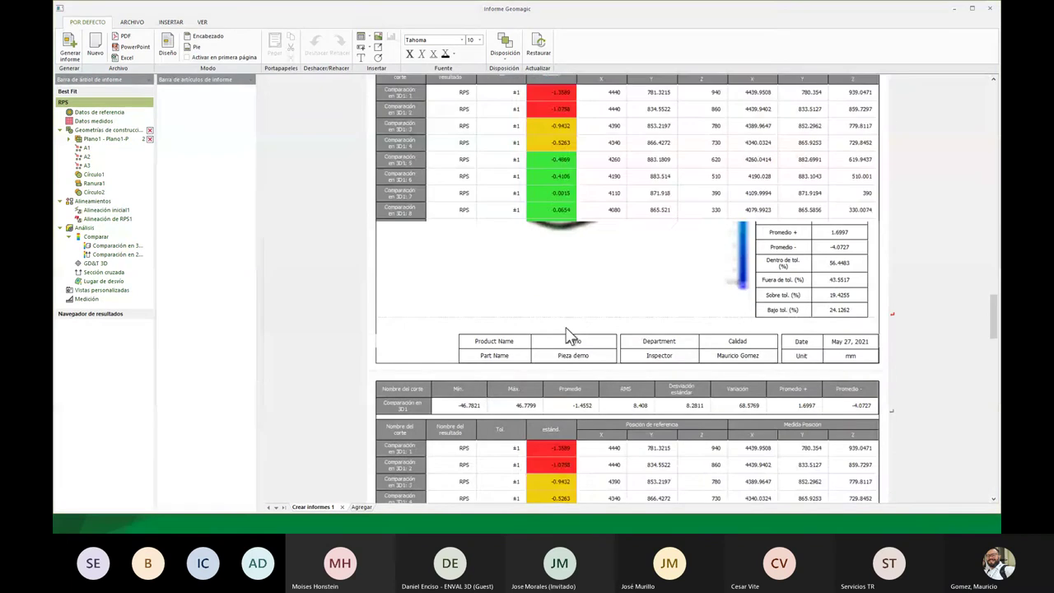
scroll(563, 330, "down", 3)
scroll(558, 324, "down", 3)
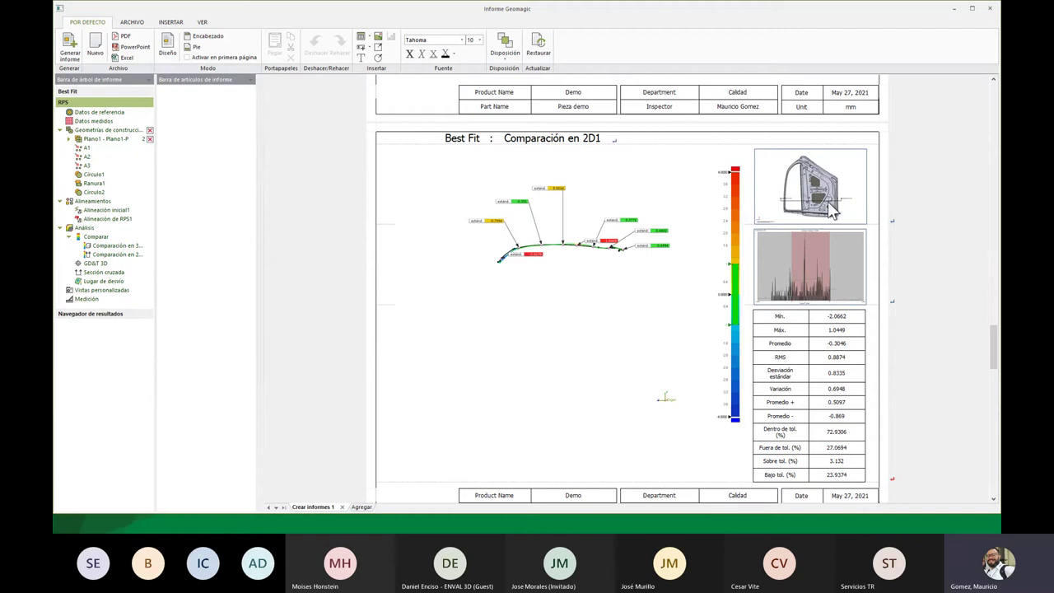
scroll(577, 312, "down", 3)
scroll(579, 306, "down", 9)
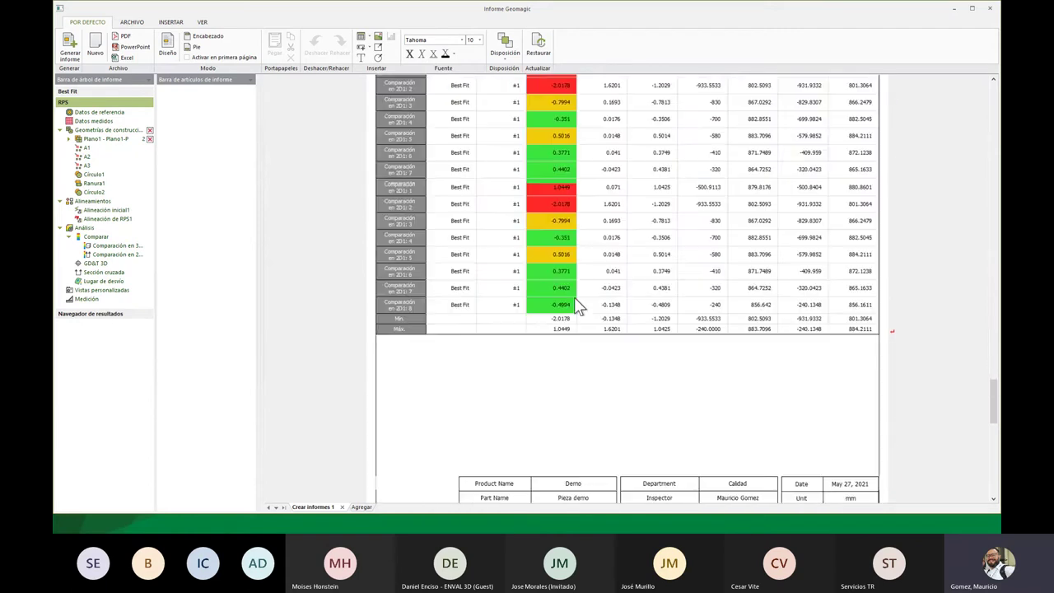
scroll(578, 306, "down", 5)
scroll(577, 305, "down", 3)
scroll(576, 305, "down", 2)
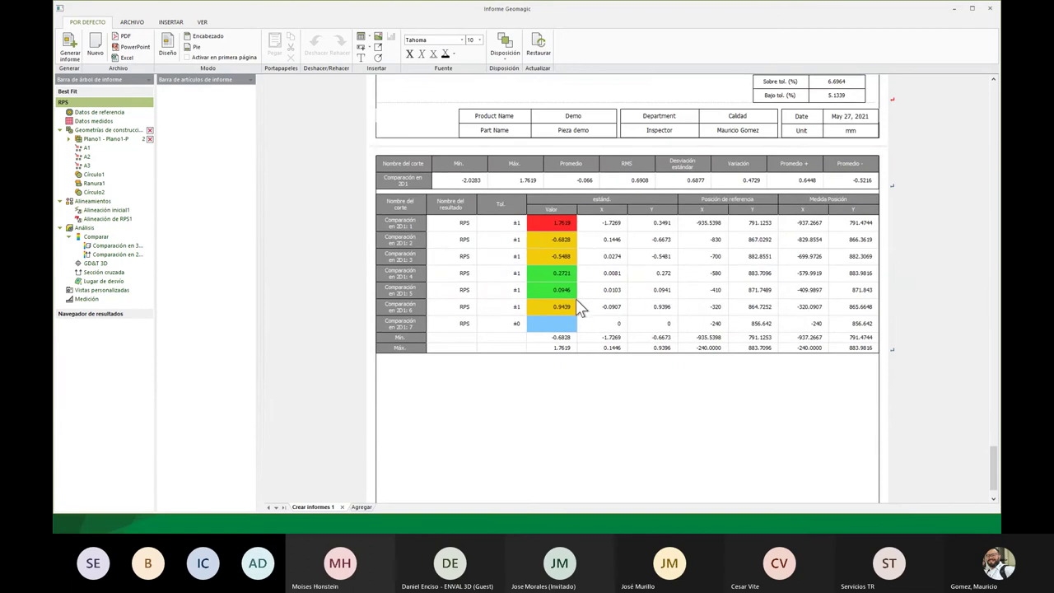
scroll(579, 311, "up", 3)
scroll(579, 311, "up", 3)
scroll(578, 311, "up", 3)
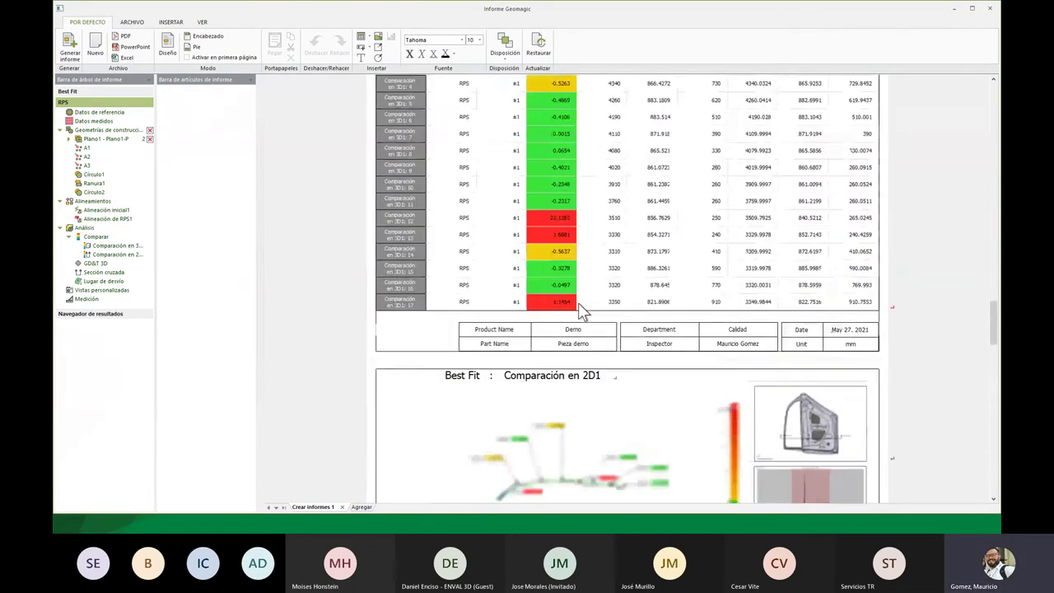
scroll(579, 311, "up", 3)
scroll(578, 311, "up", 3)
scroll(579, 311, "up", 3)
scroll(579, 311, "up", 3)
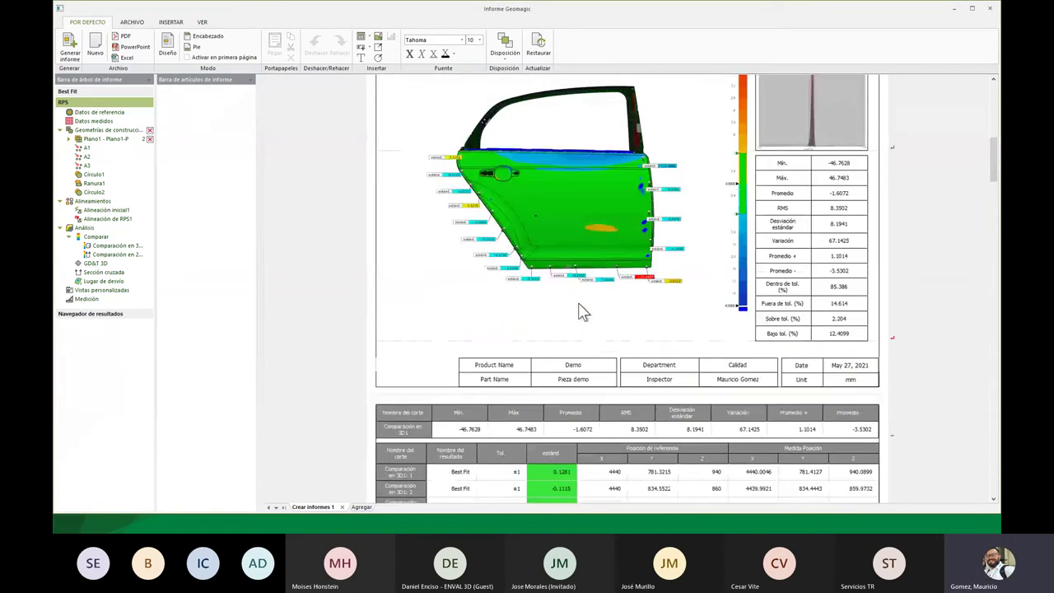
scroll(579, 311, "up", 3)
scroll(579, 311, "up", 5)
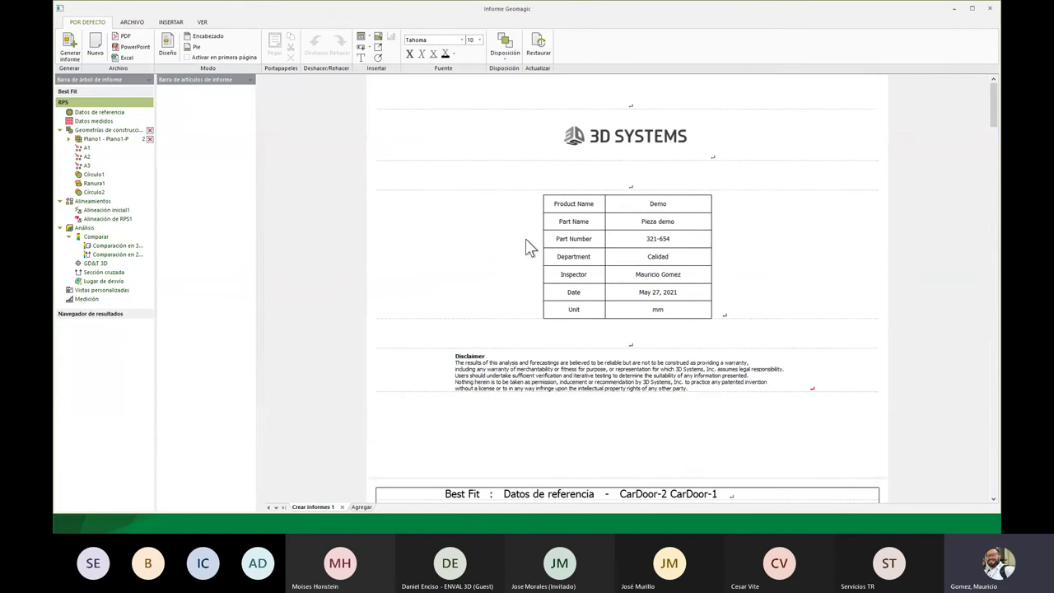
- Close the report, show the RPS 3D comparison colour map, and rotate both linked door views
left_click(990, 8)
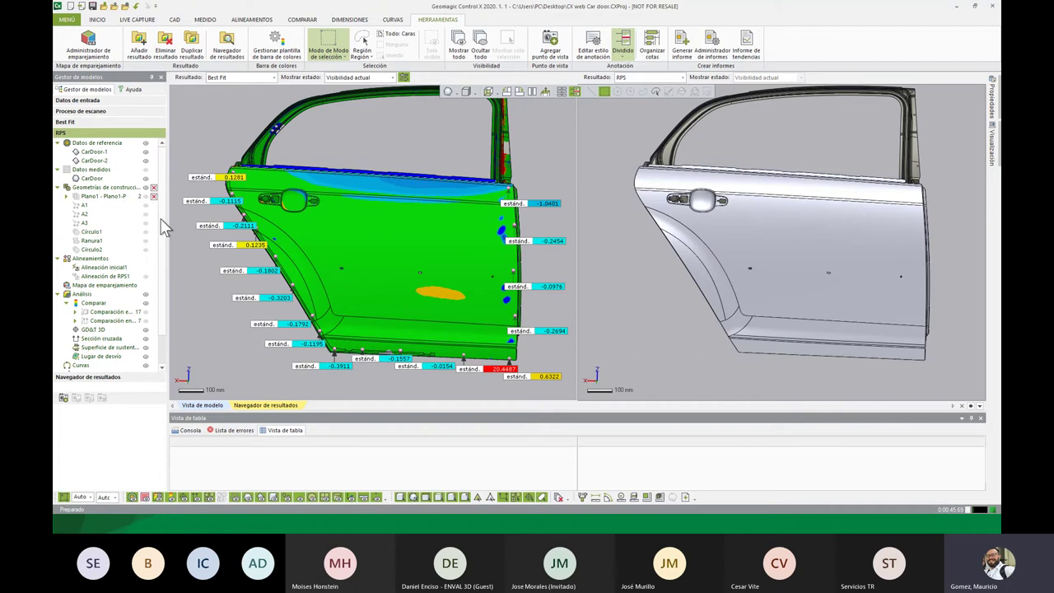
scroll(163, 232, "down", 1)
scroll(163, 232, "up", 1)
left_click(146, 313)
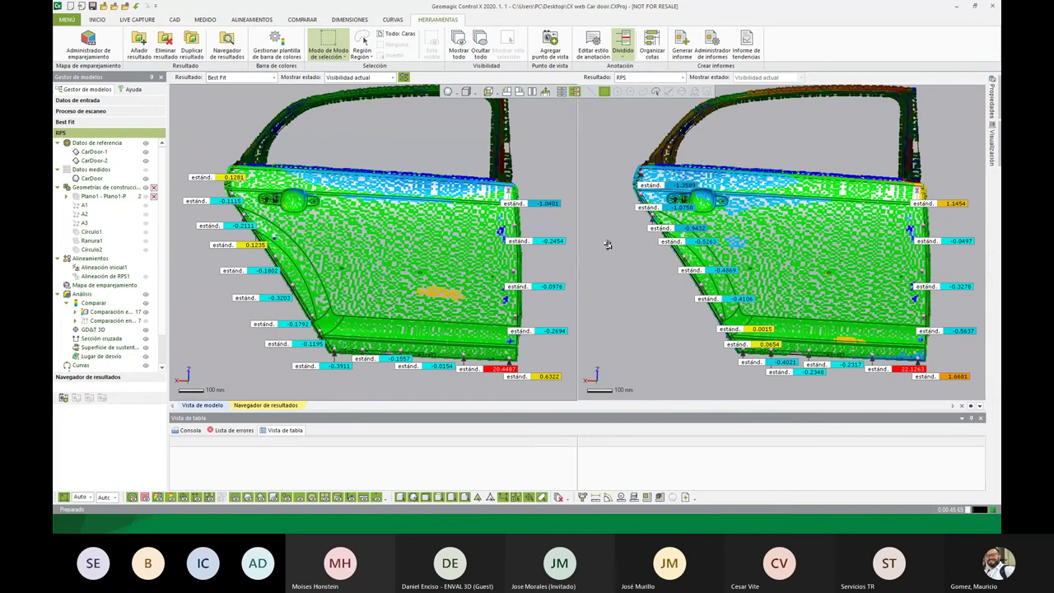
right_click_drag(611, 236, 617, 248)
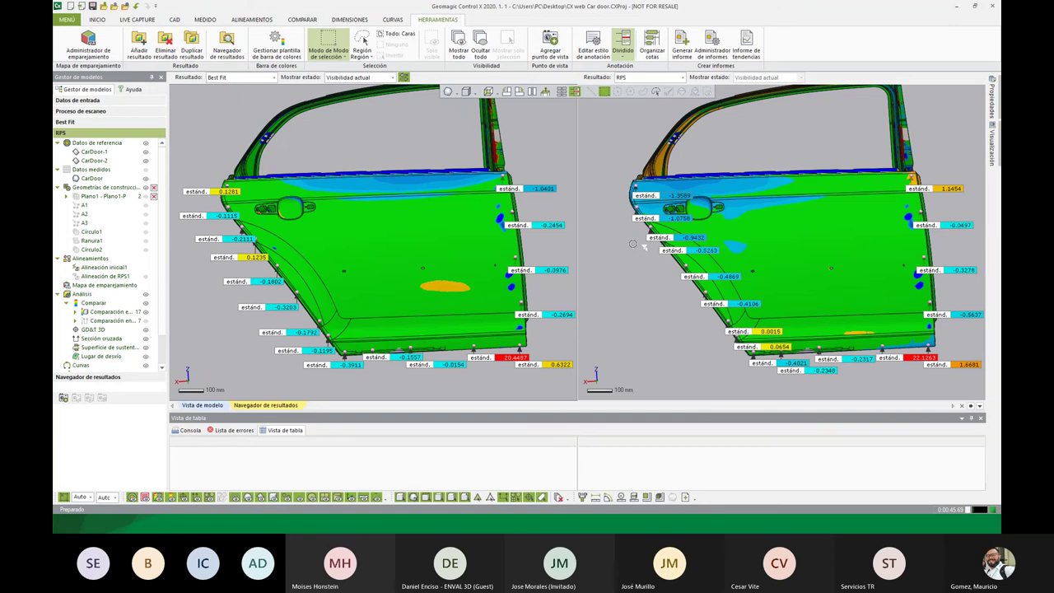
- Switch to the PowerPoint slideshow and advance to the closing 'Gracias!' slide
left_click(346, 517)
left_click(348, 523)
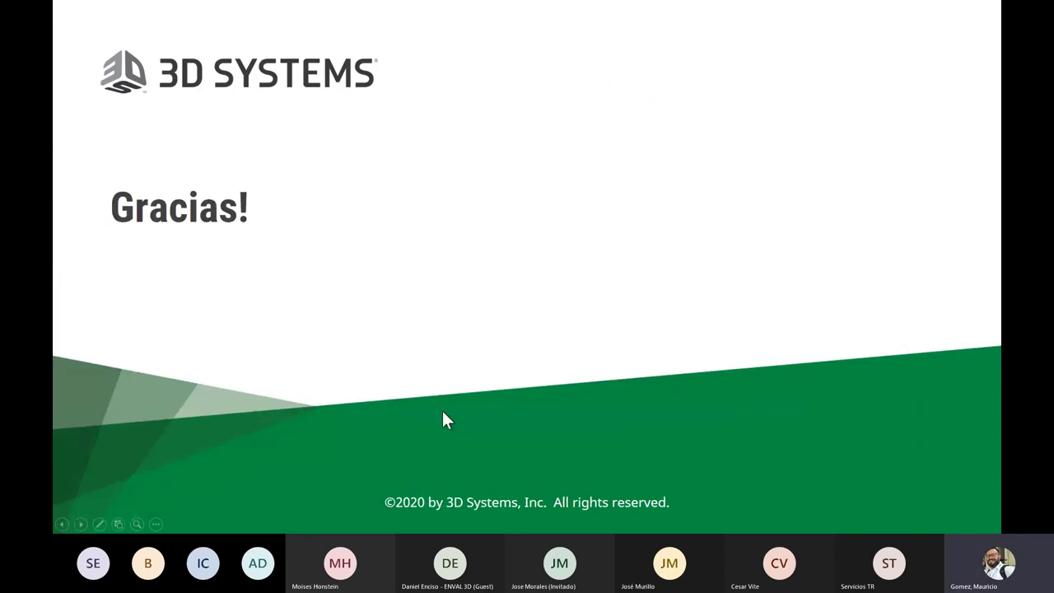